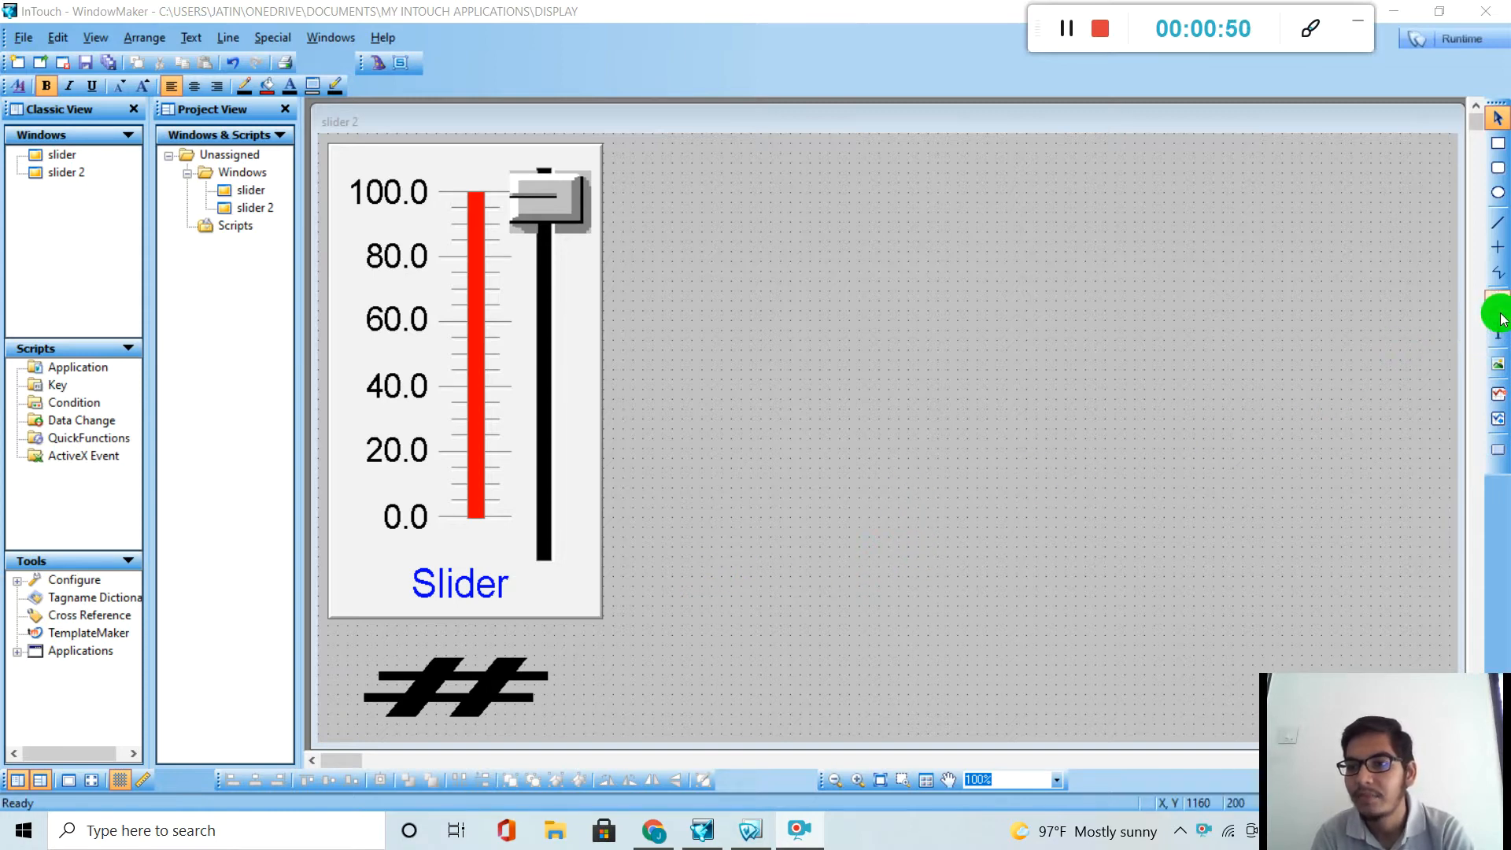
# Draw a staircase-shaped polyline to the right of the slider, with three horizontal segments joined by two vertical ones
pyautogui.click(1498, 273)
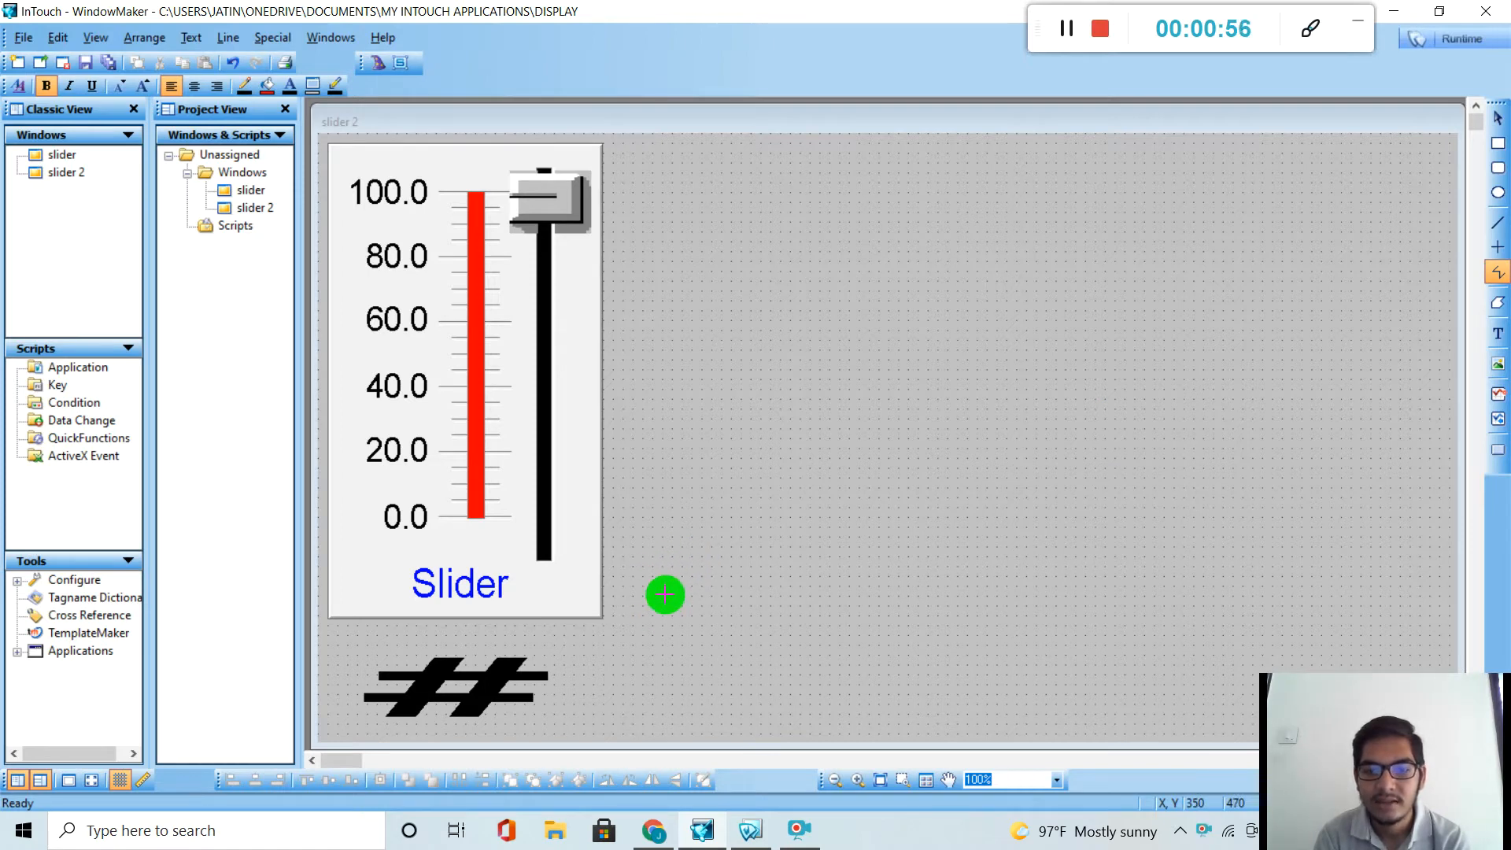
pyautogui.click(665, 595)
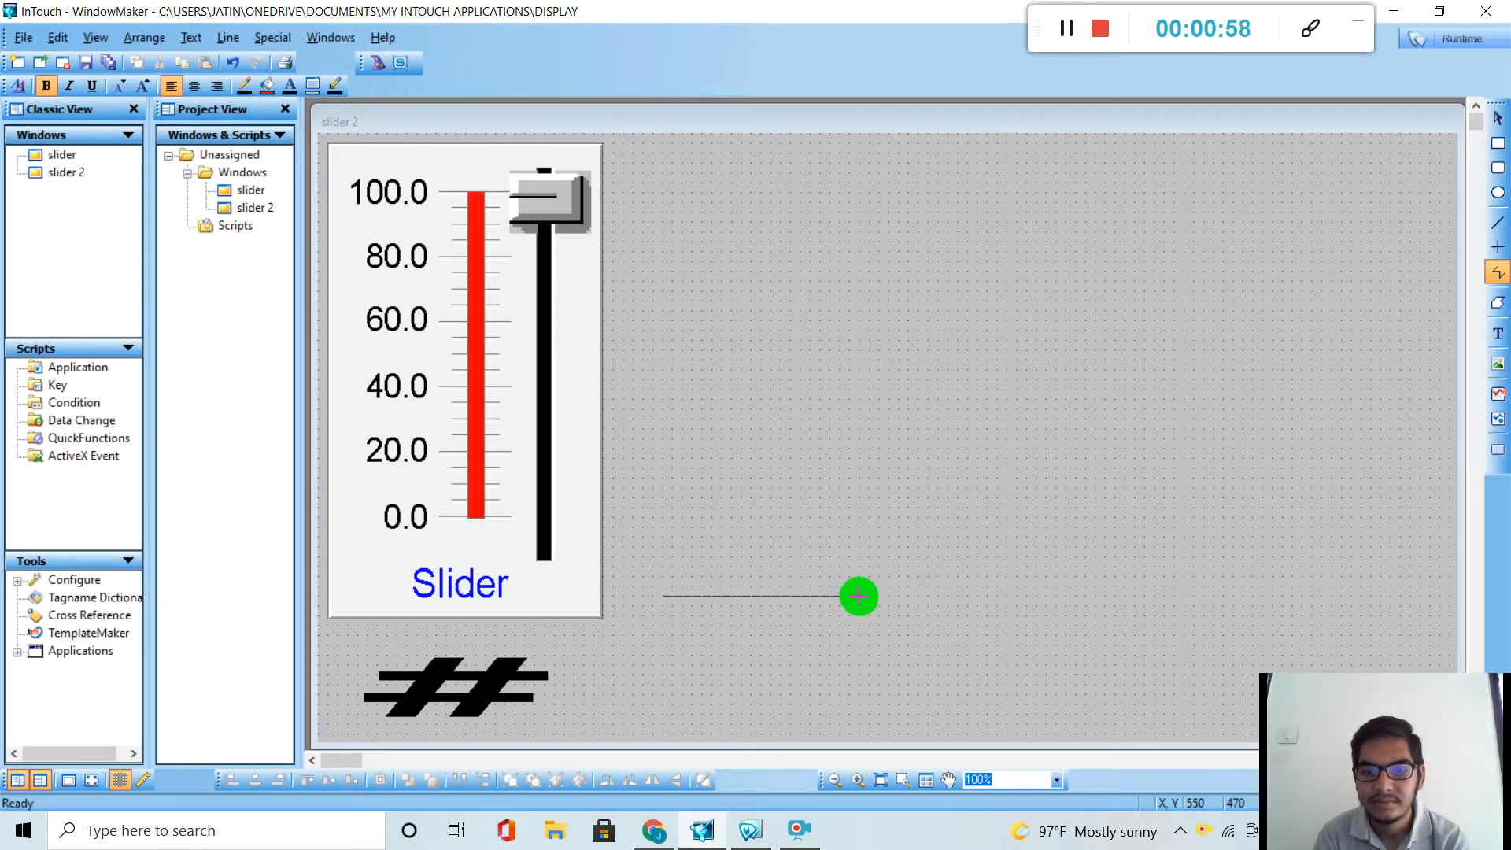
pyautogui.click(859, 596)
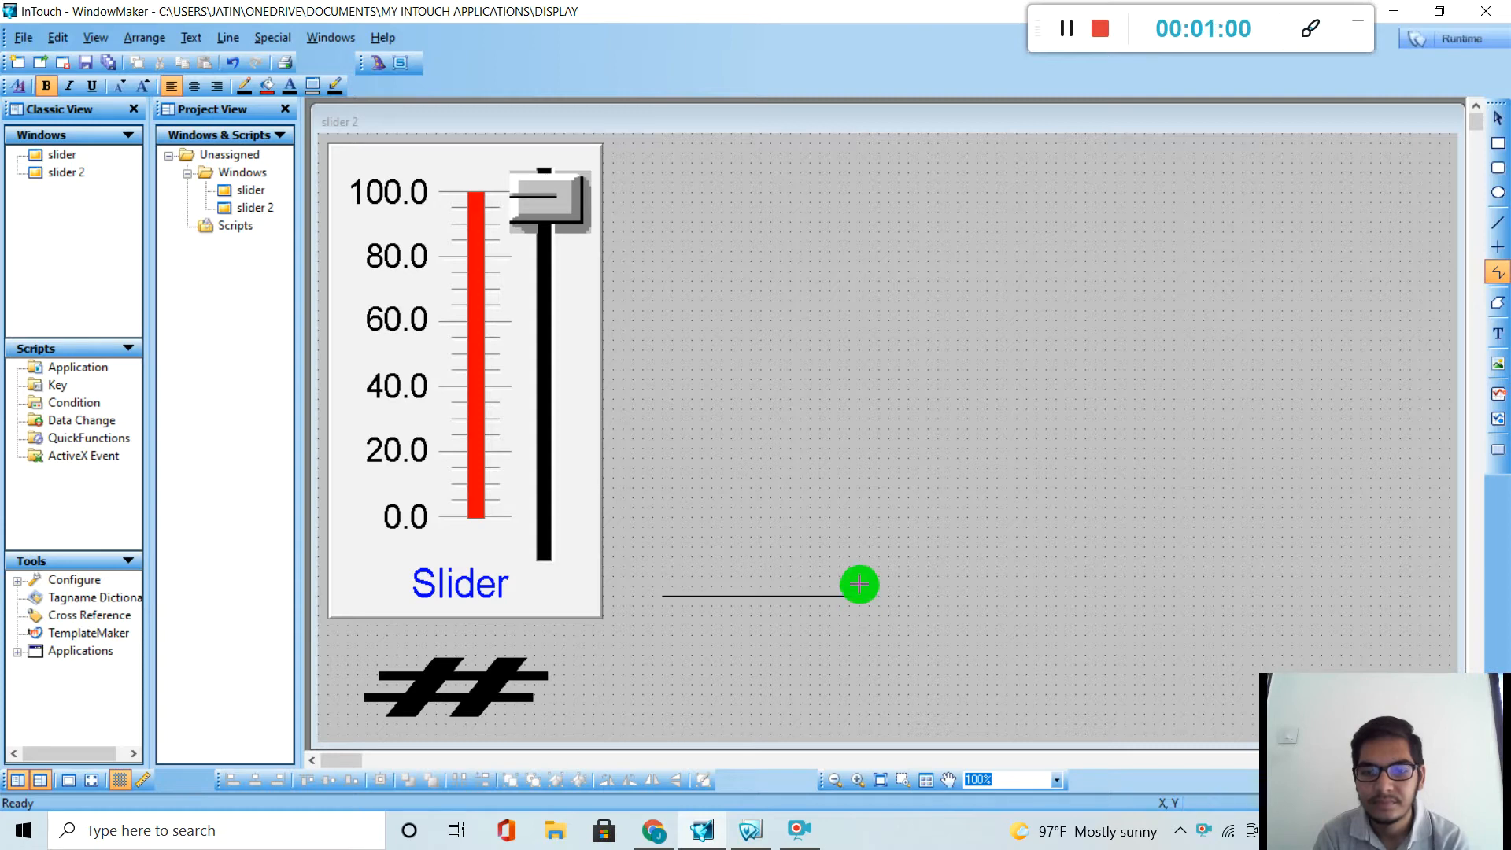
pyautogui.click(859, 427)
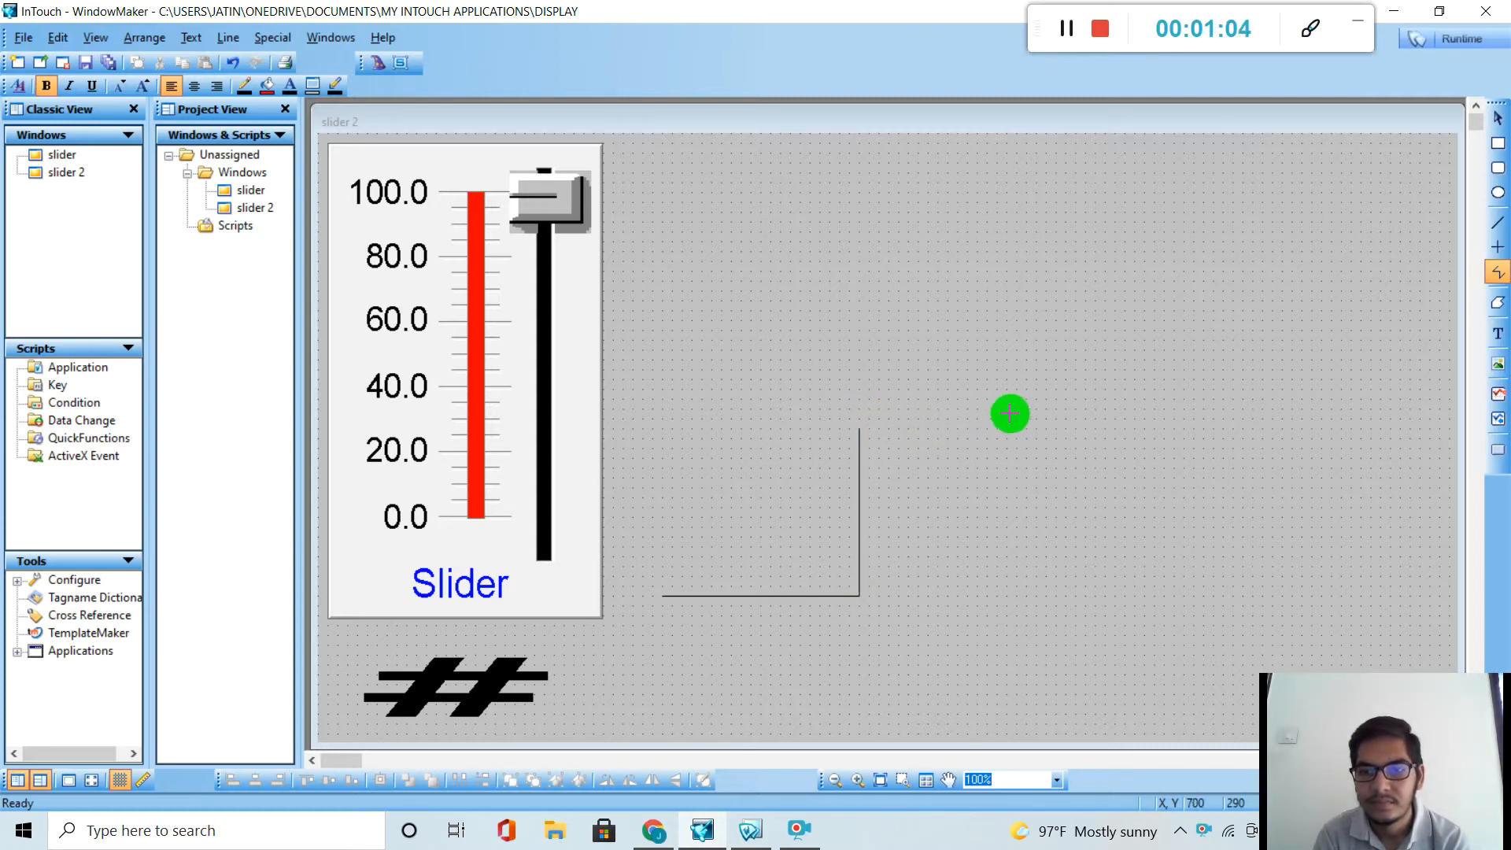
pyautogui.click(1082, 427)
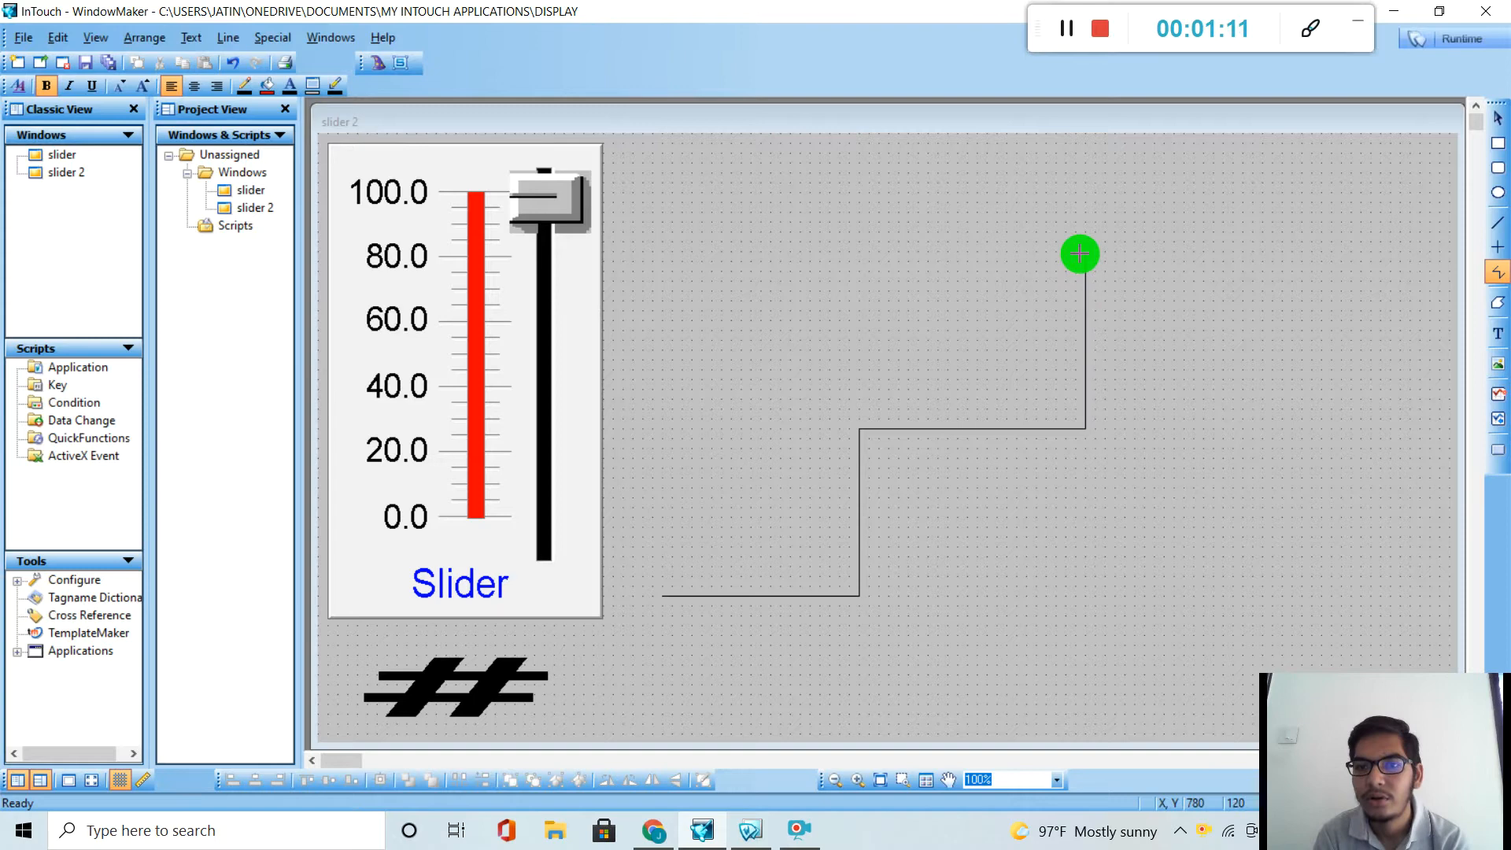
pyautogui.click(1081, 252)
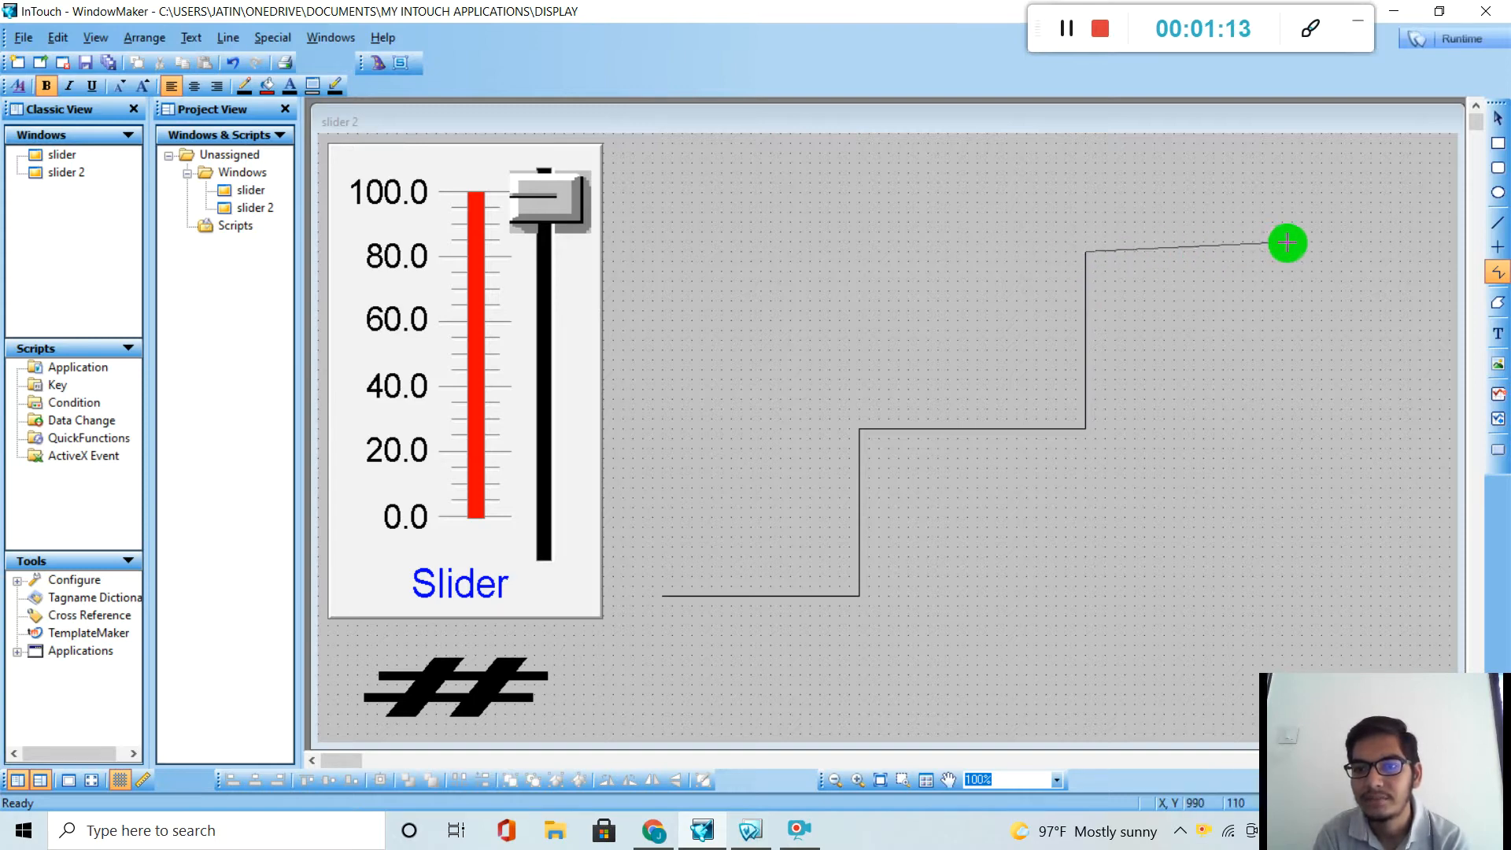
pyautogui.click(1300, 247)
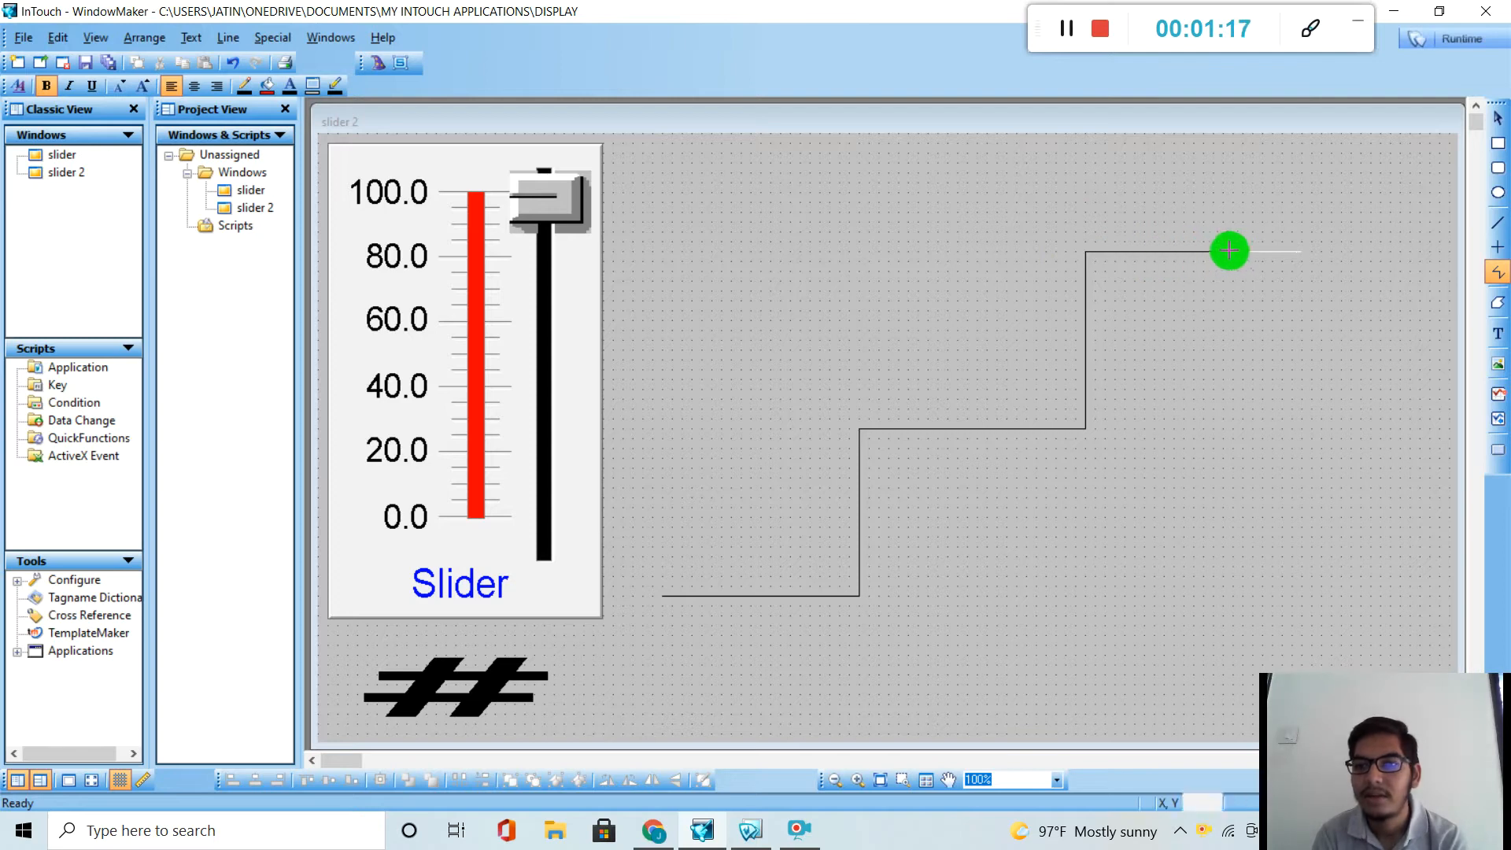
pyautogui.doubleClick(1300, 251)
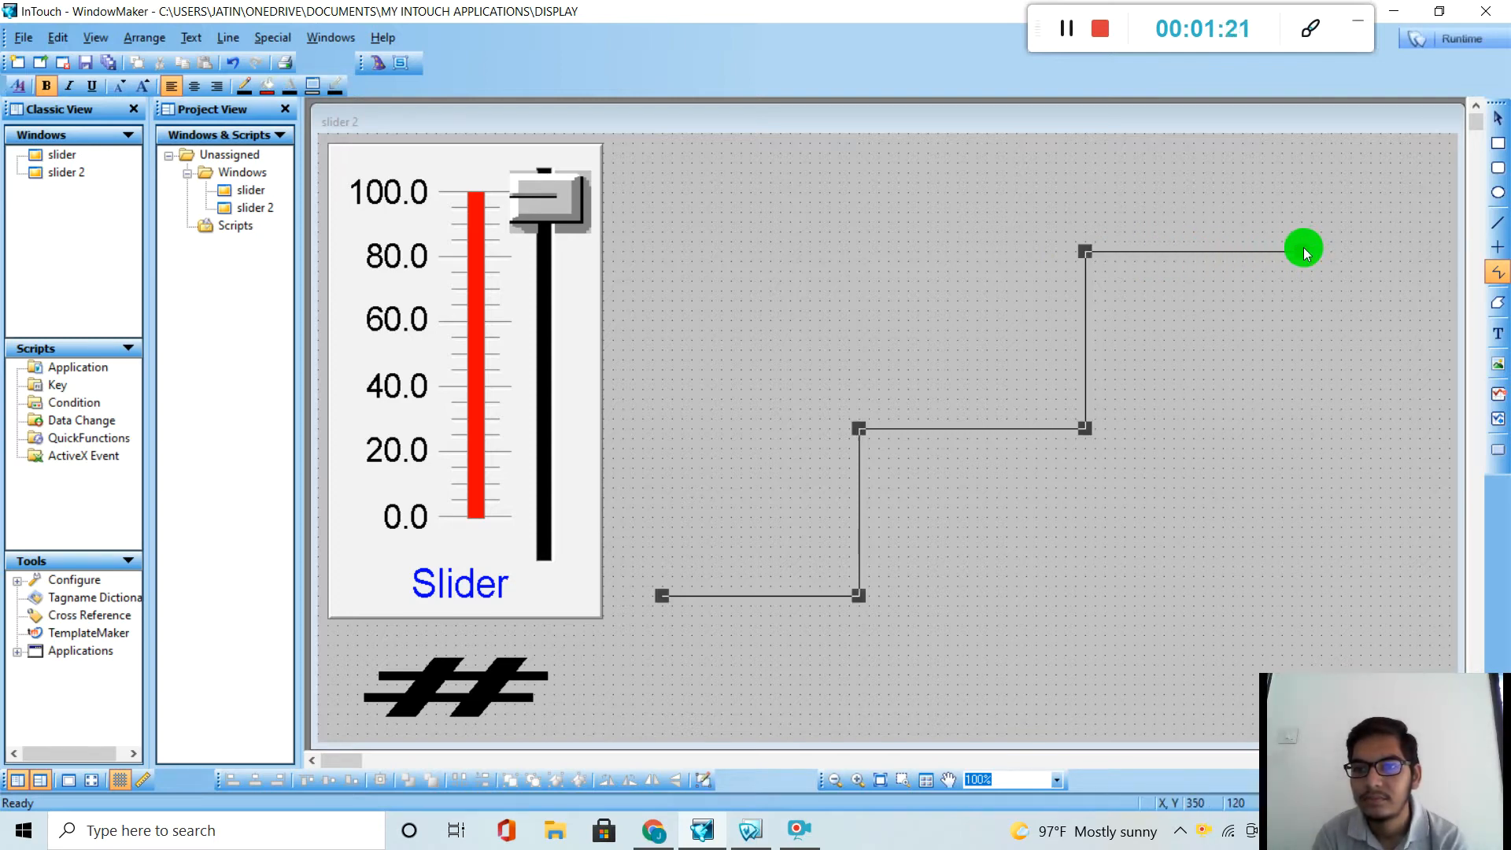
pyautogui.click(1354, 334)
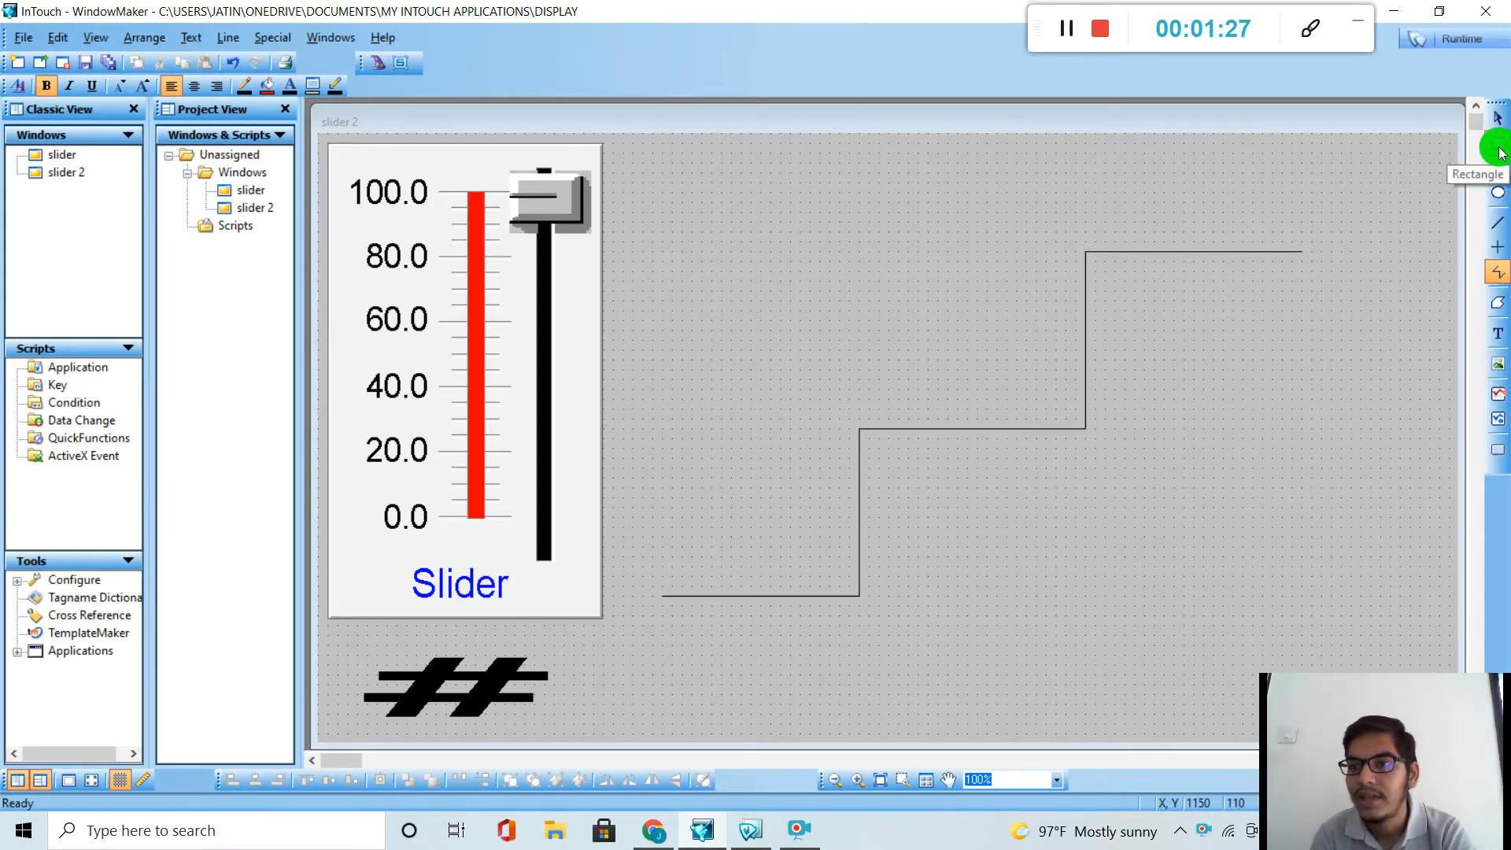
# Draw a small red rectangle at the start of the staircase line and size it to 50 by 50
pyautogui.click(1498, 146)
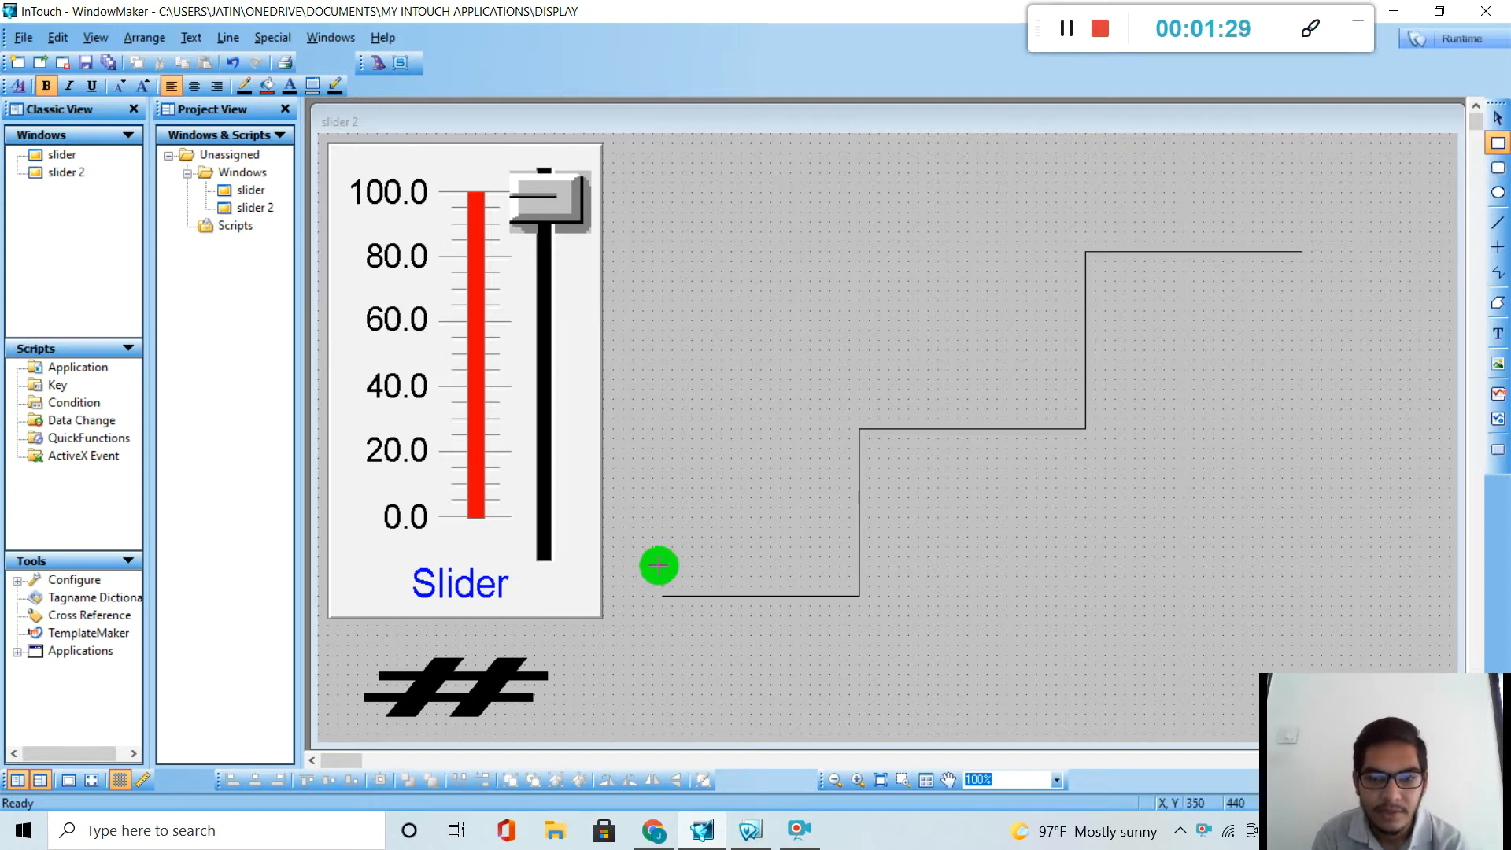
pyautogui.moveTo(654, 556); pyautogui.dragTo(712, 597)
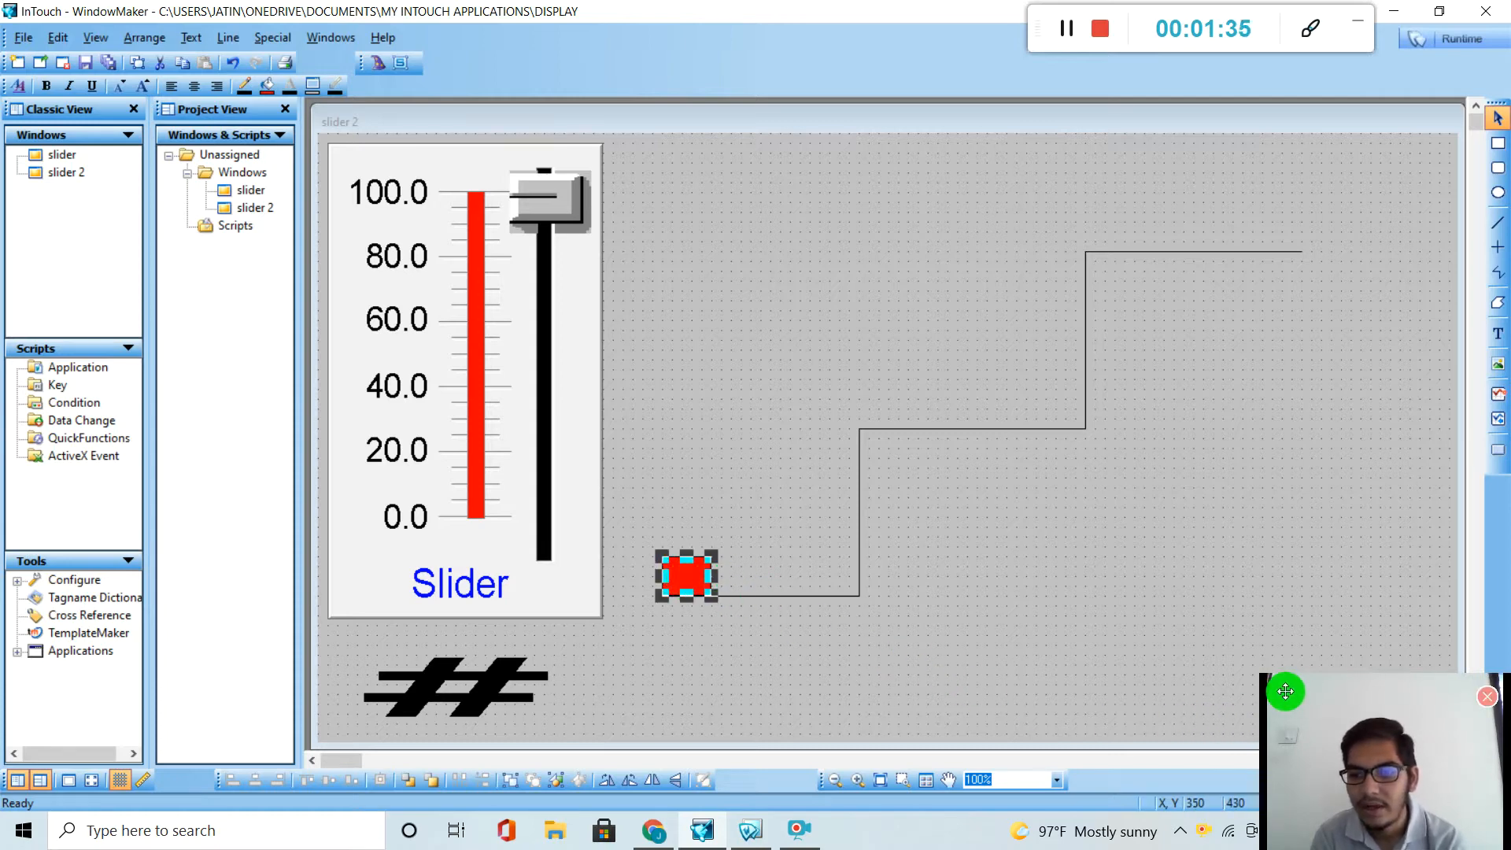
pyautogui.moveTo(1322, 696); pyautogui.dragTo(30, 777)
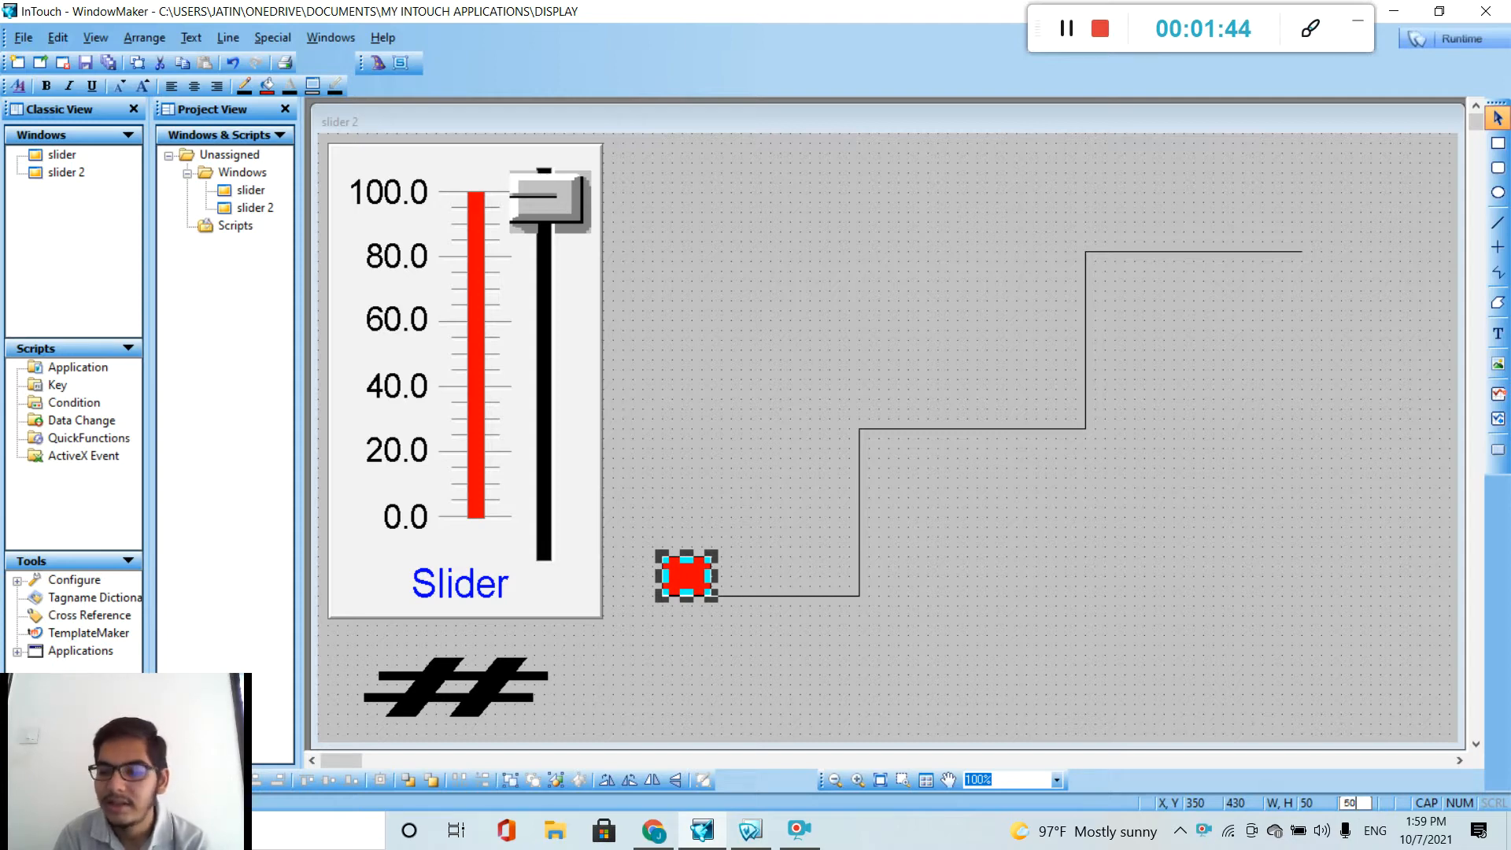
pyautogui.press('Return')
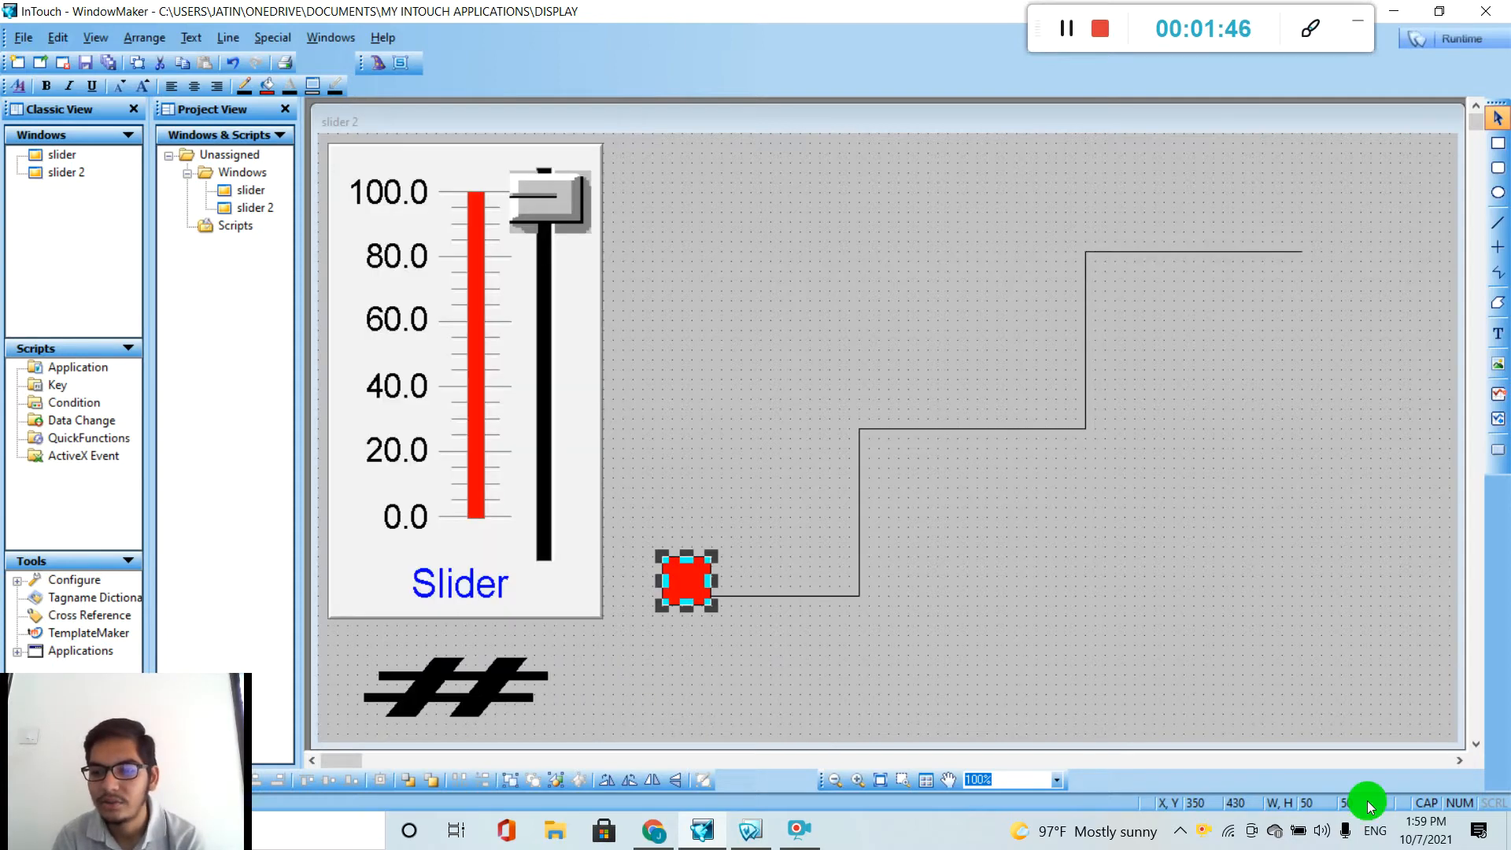
# Move the red square so it rests on the start of the lowest horizontal segment, at X 350, Y 420
pyautogui.click(729, 489)
pyautogui.click(694, 569)
pyautogui.moveTo(693, 565); pyautogui.dragTo(711, 553)
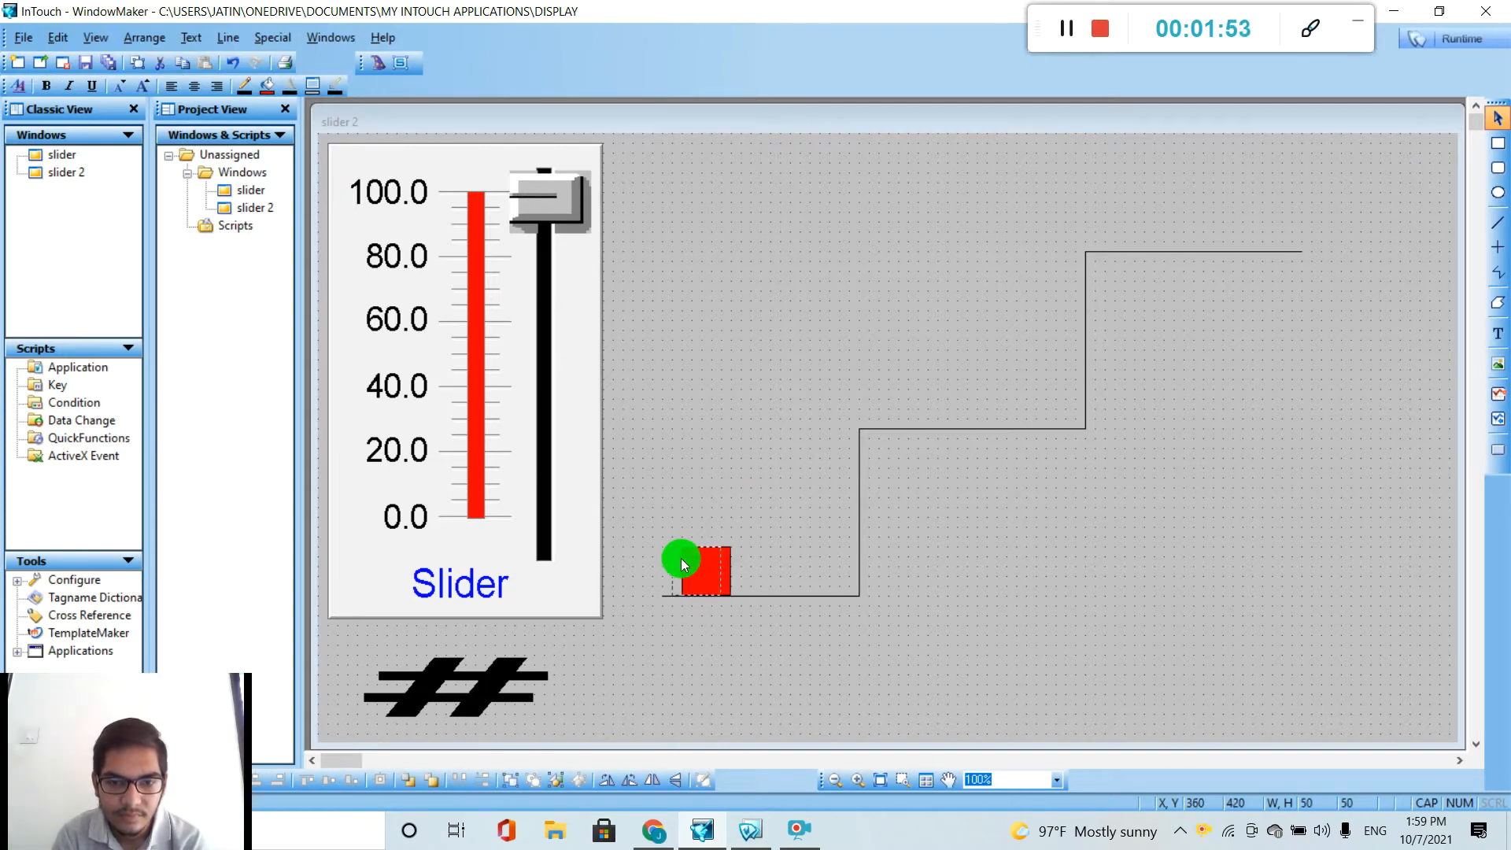
pyautogui.moveTo(683, 565); pyautogui.dragTo(672, 564)
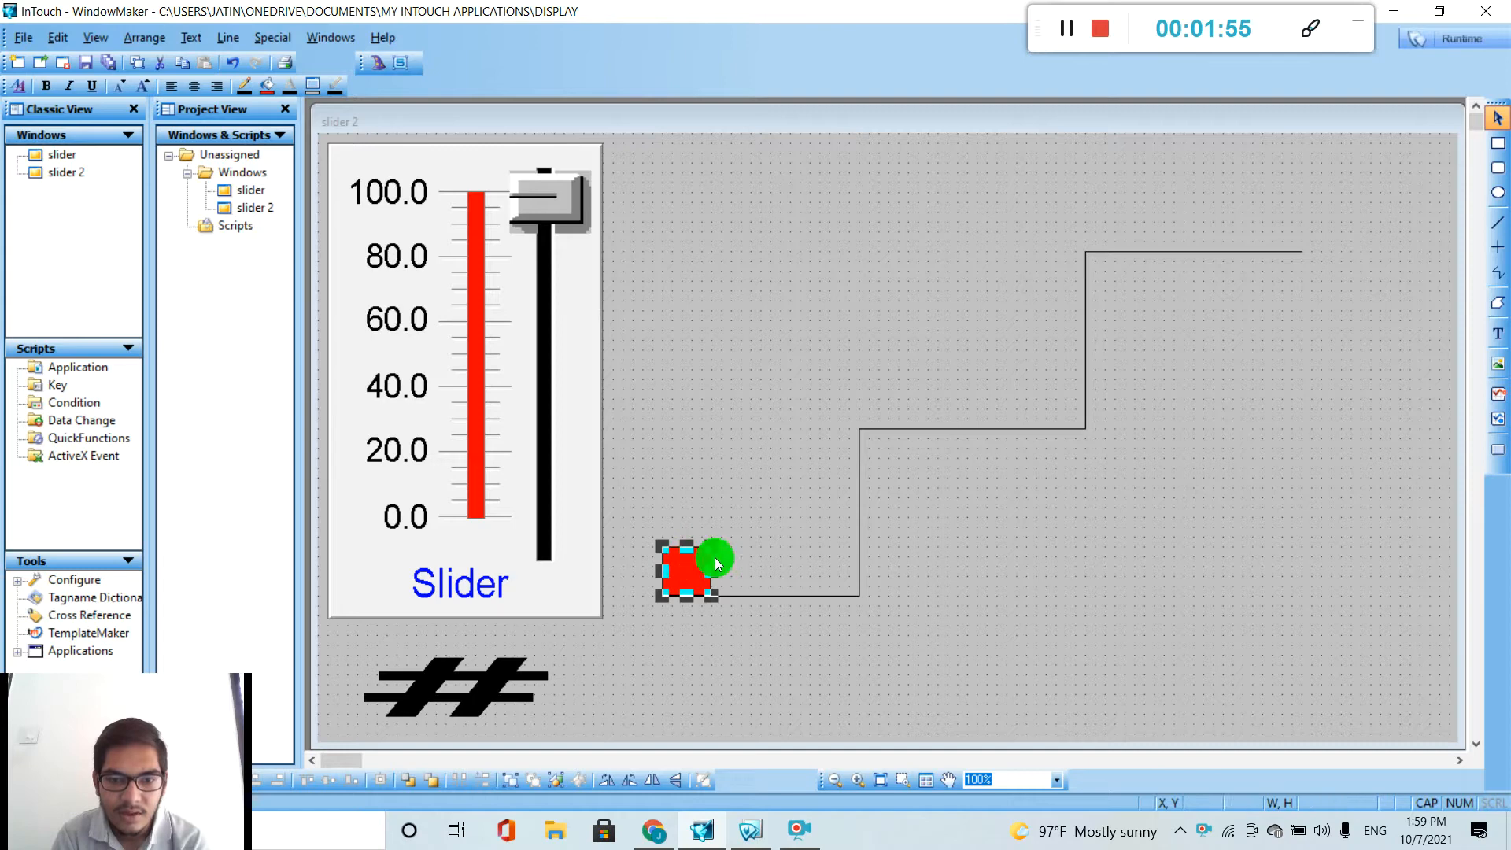
pyautogui.click(793, 520)
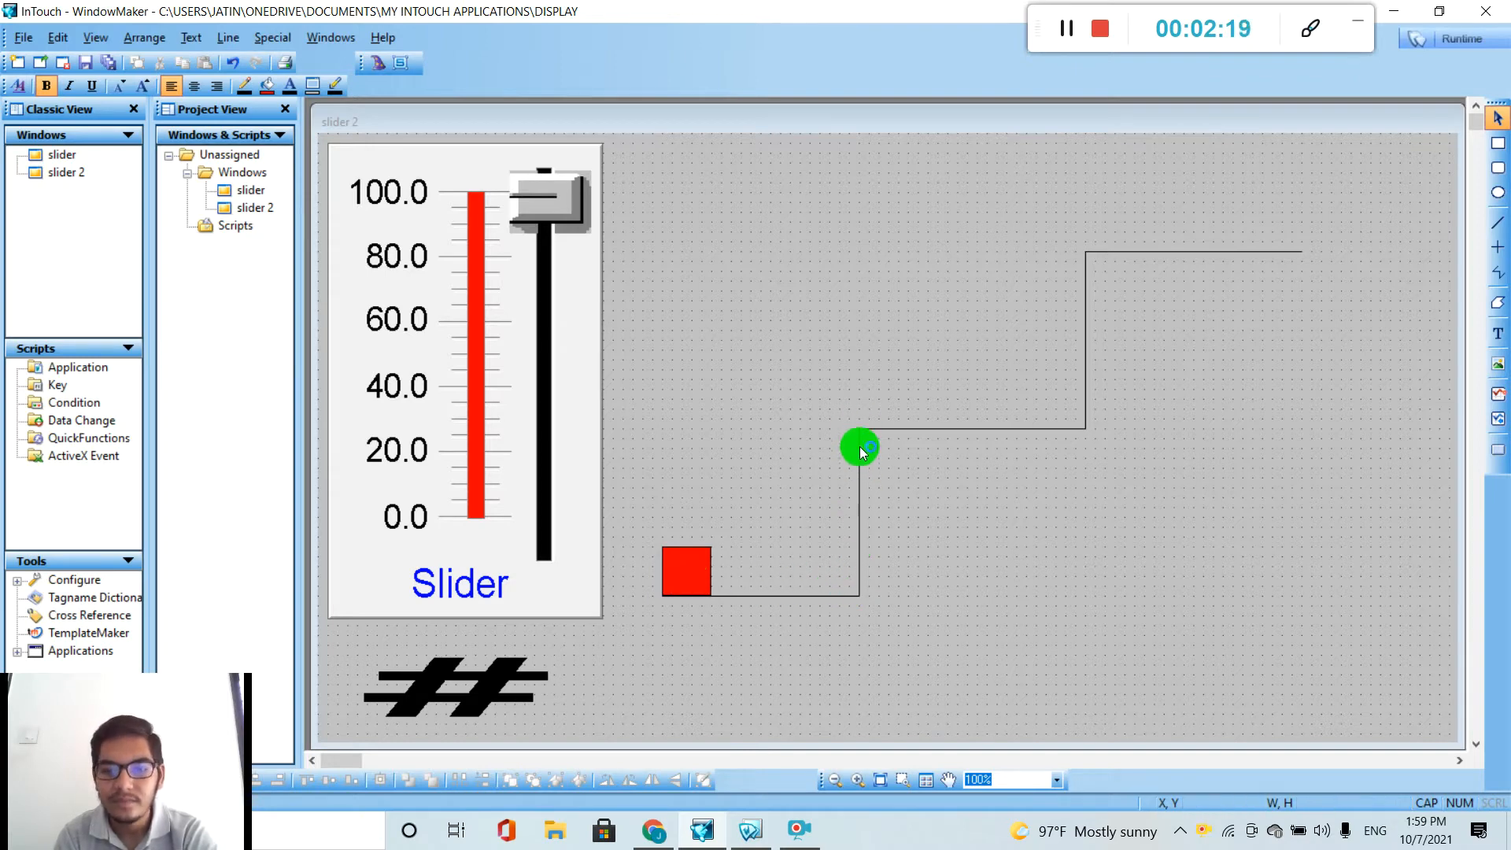
pyautogui.doubleClick(697, 577)
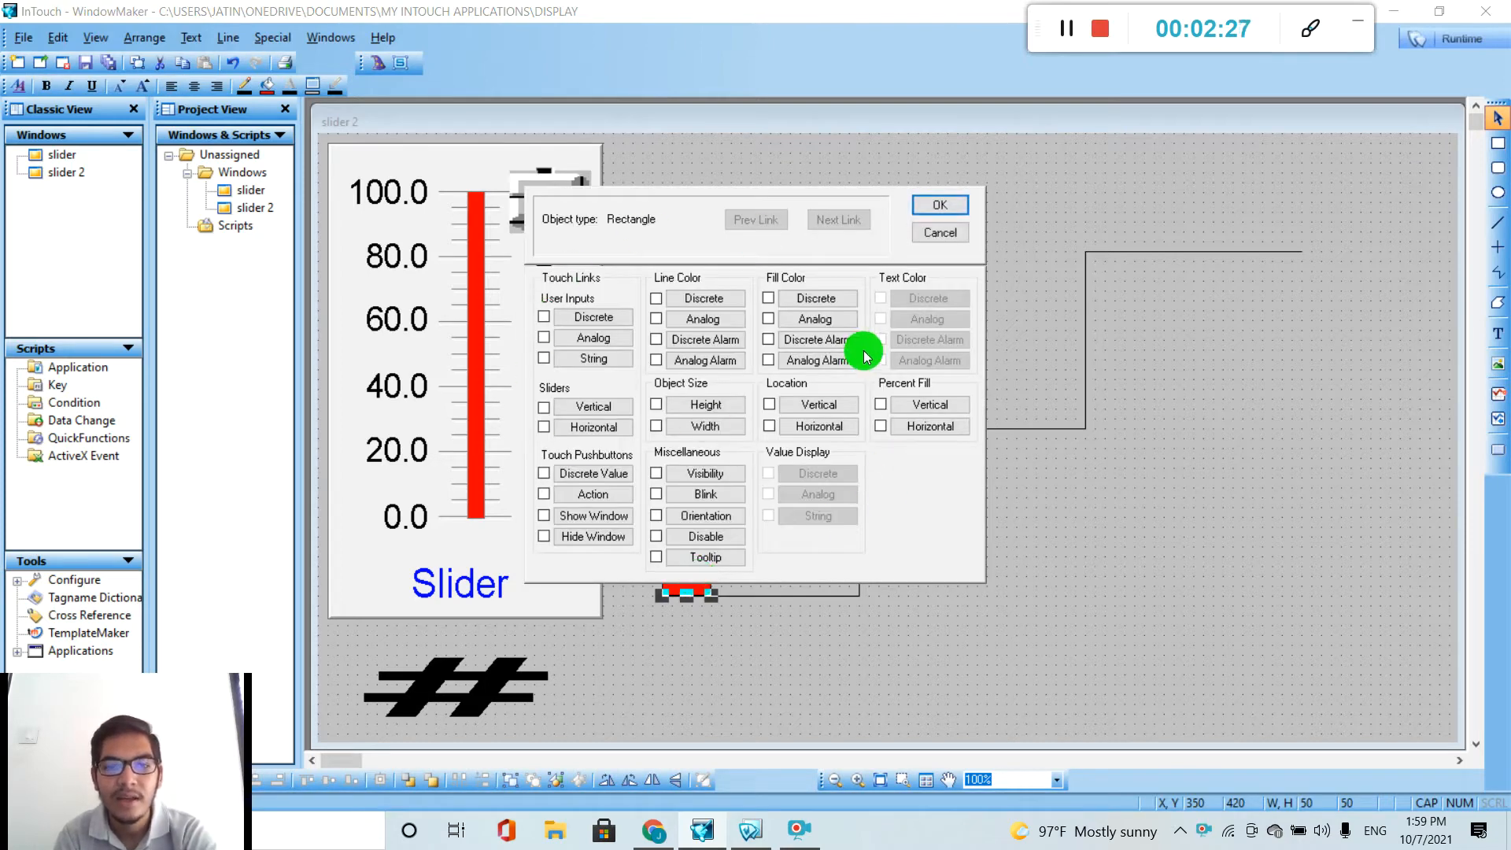
pyautogui.click(803, 428)
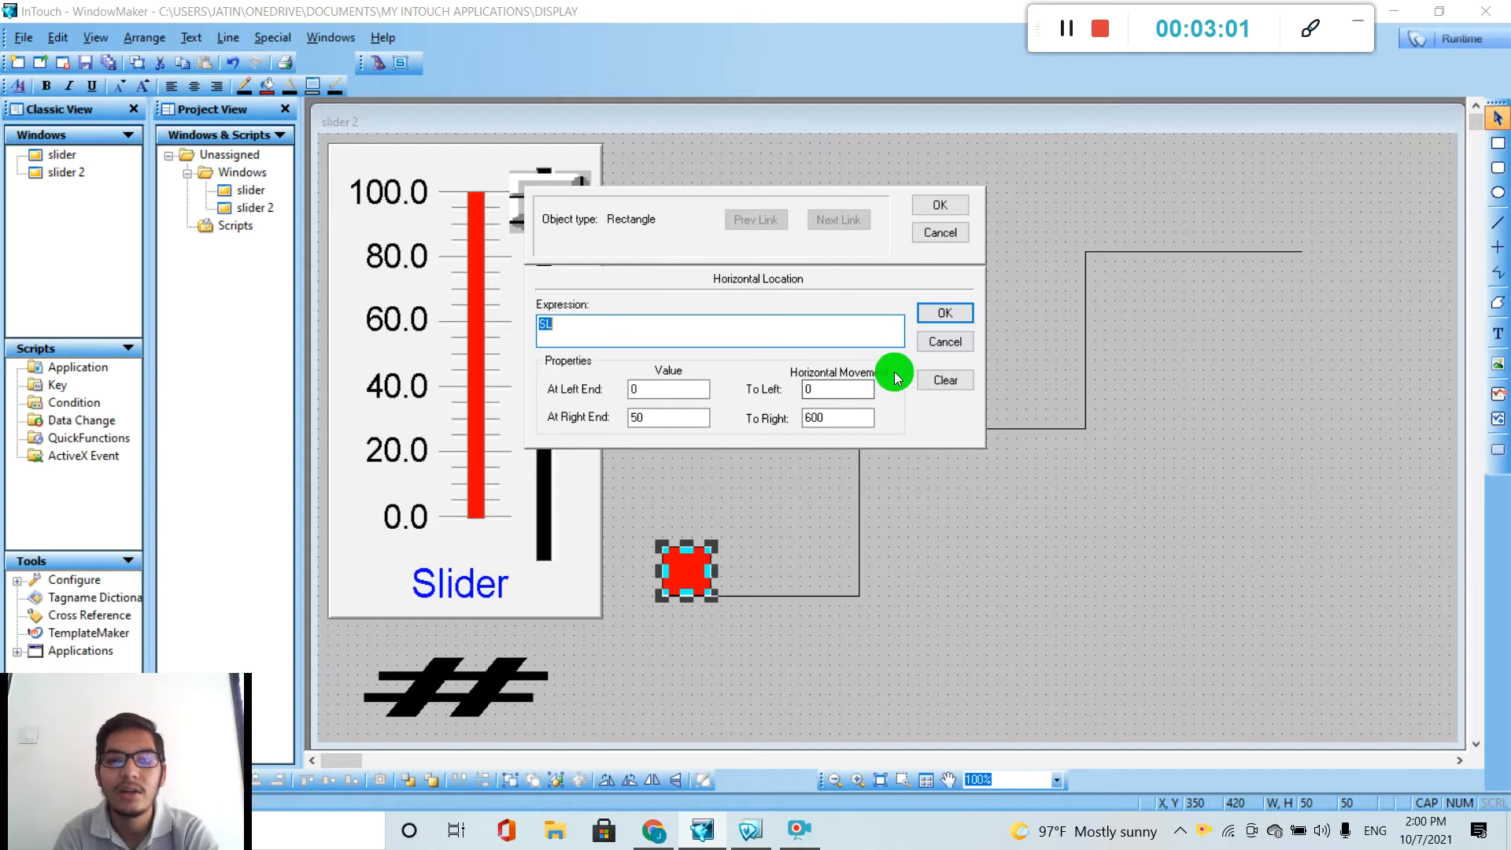
pyautogui.doubleClick(651, 420)
pyautogui.press('BackSpace')
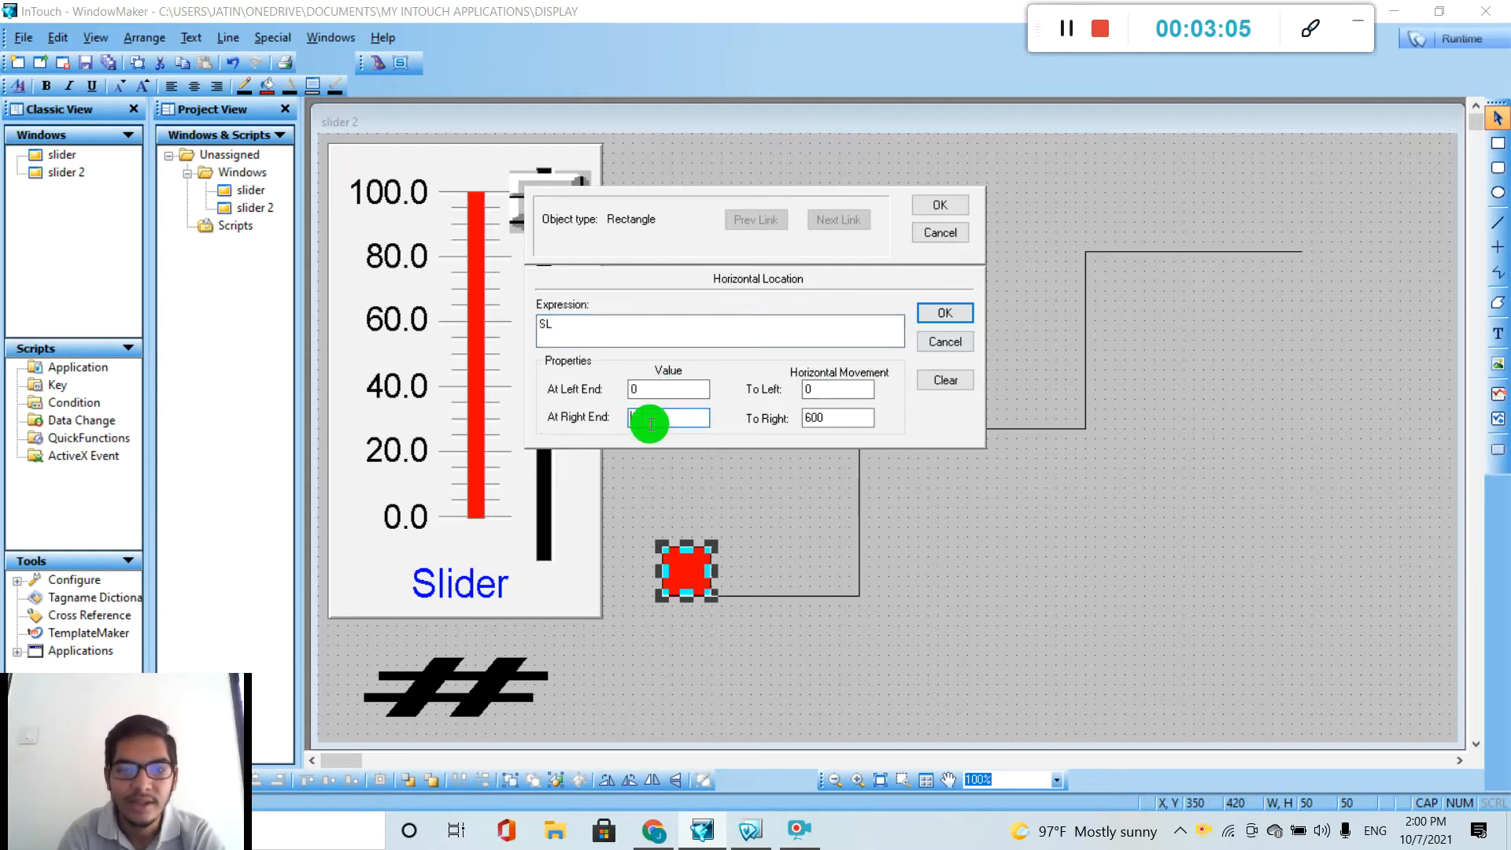
pyautogui.write('10')
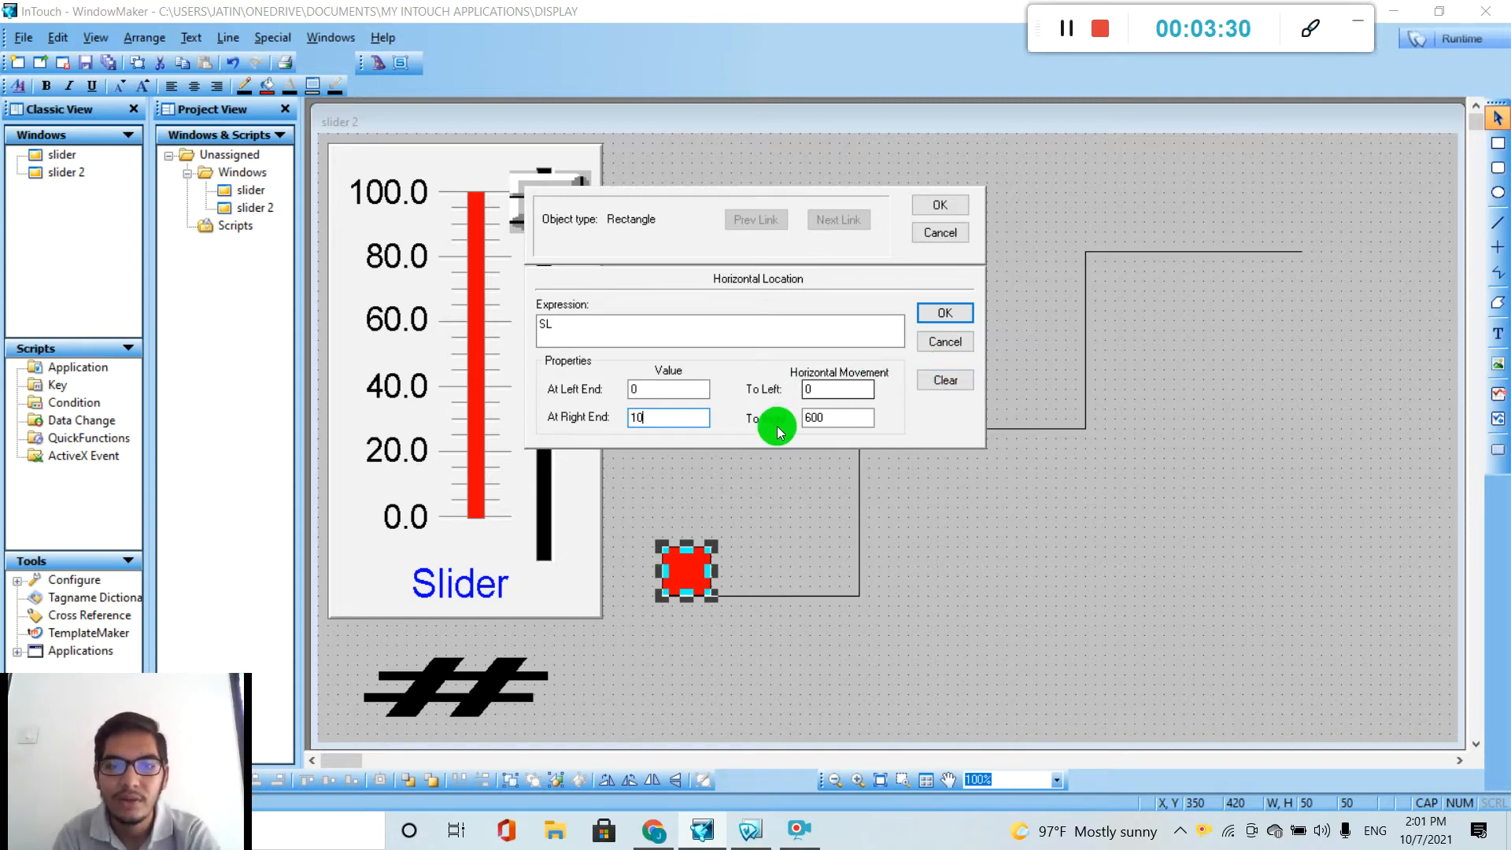
pyautogui.click(947, 233)
# Duplicate the square and place the copy at the end of the lowest segment to compare the two X positions
pyautogui.hotkey('ctrl', 'd')
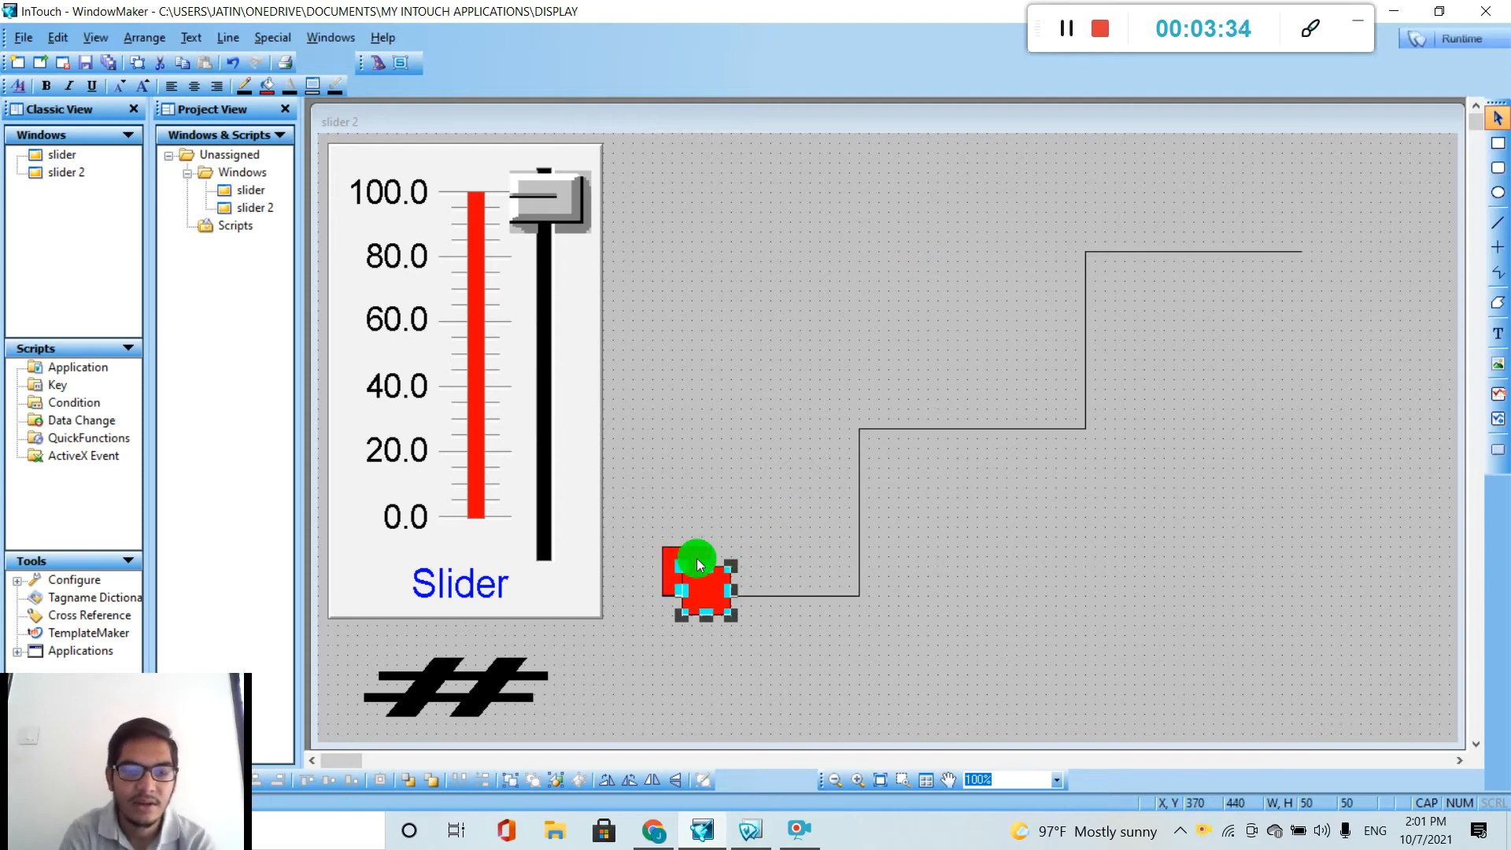
pyautogui.moveTo(707, 587); pyautogui.dragTo(840, 567)
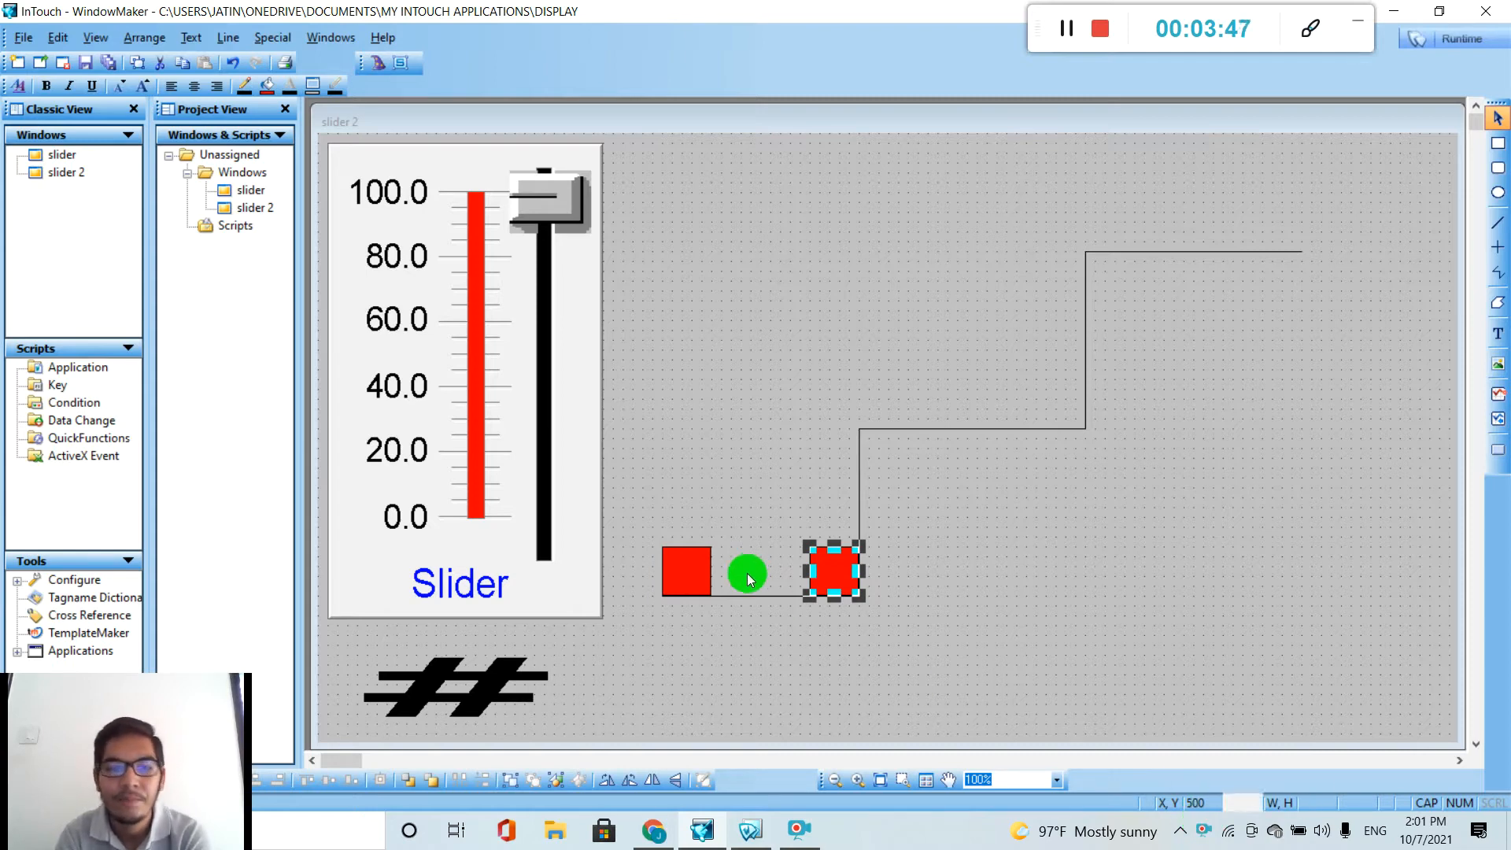
pyautogui.click(694, 564)
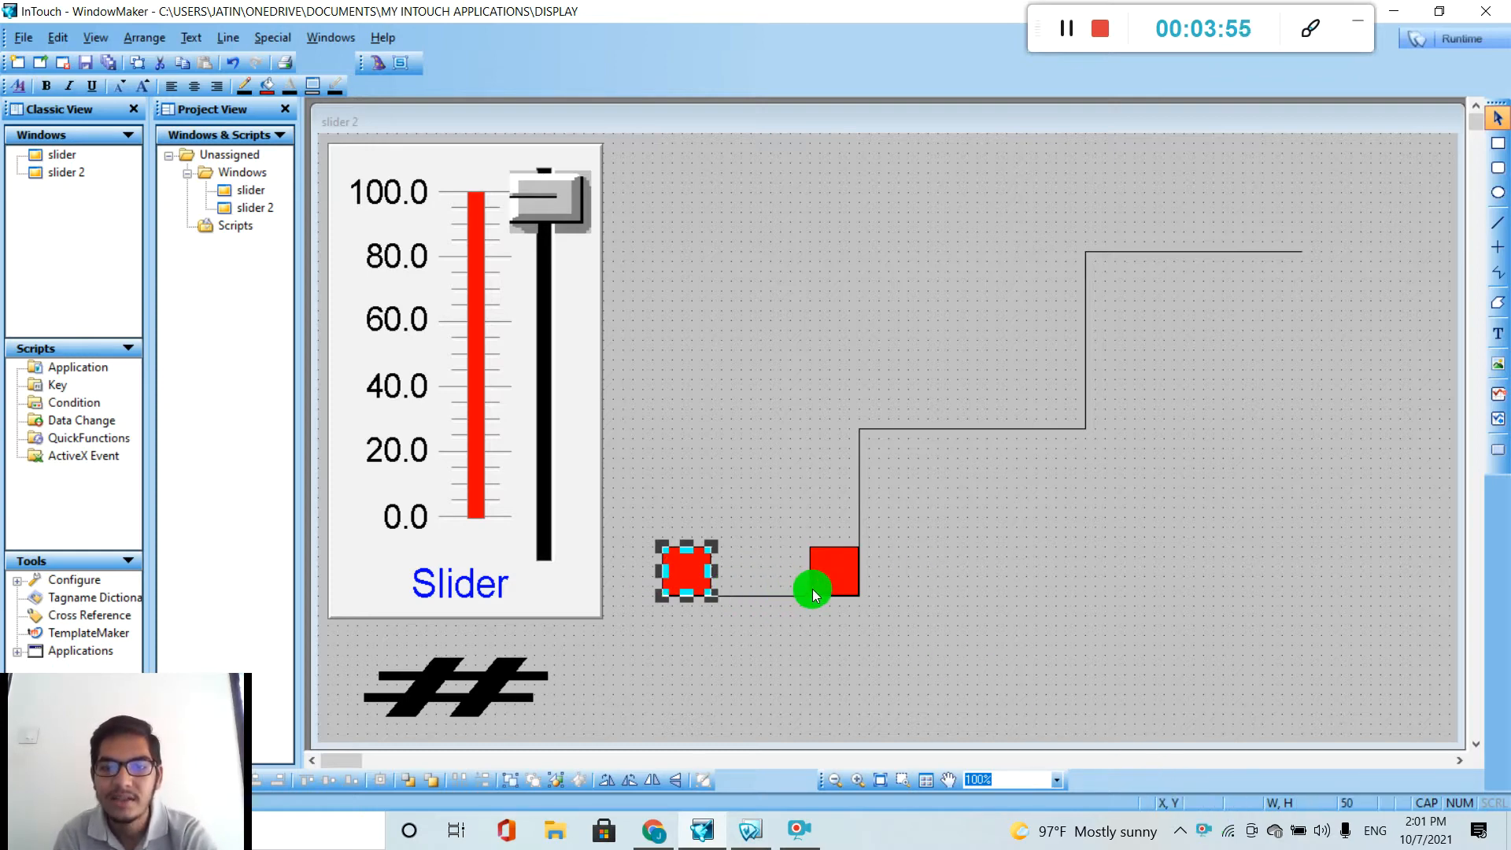
pyautogui.click(849, 565)
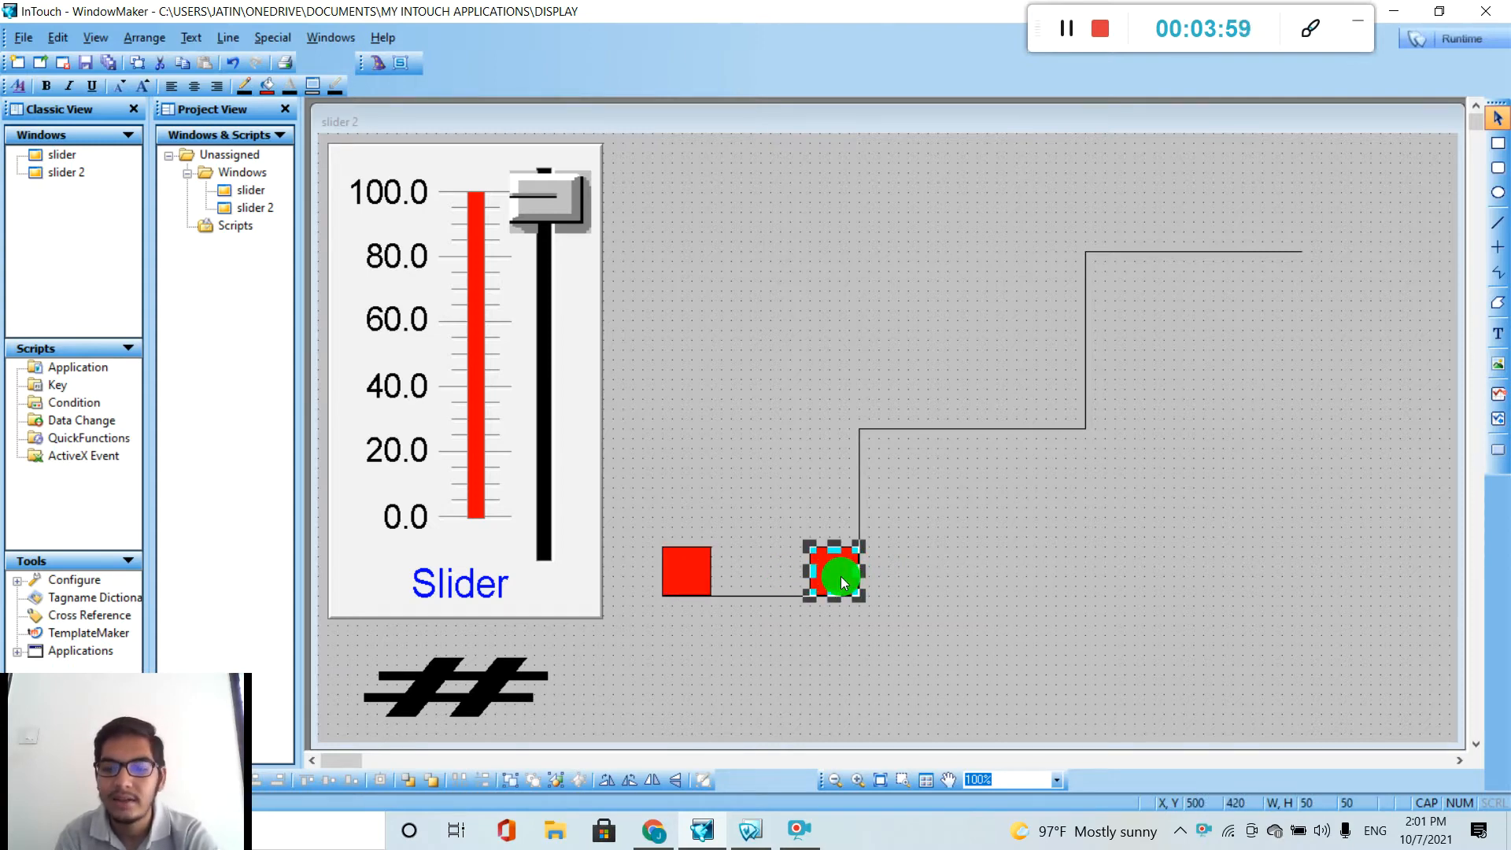
pyautogui.moveTo(840, 576); pyautogui.dragTo(720, 573)
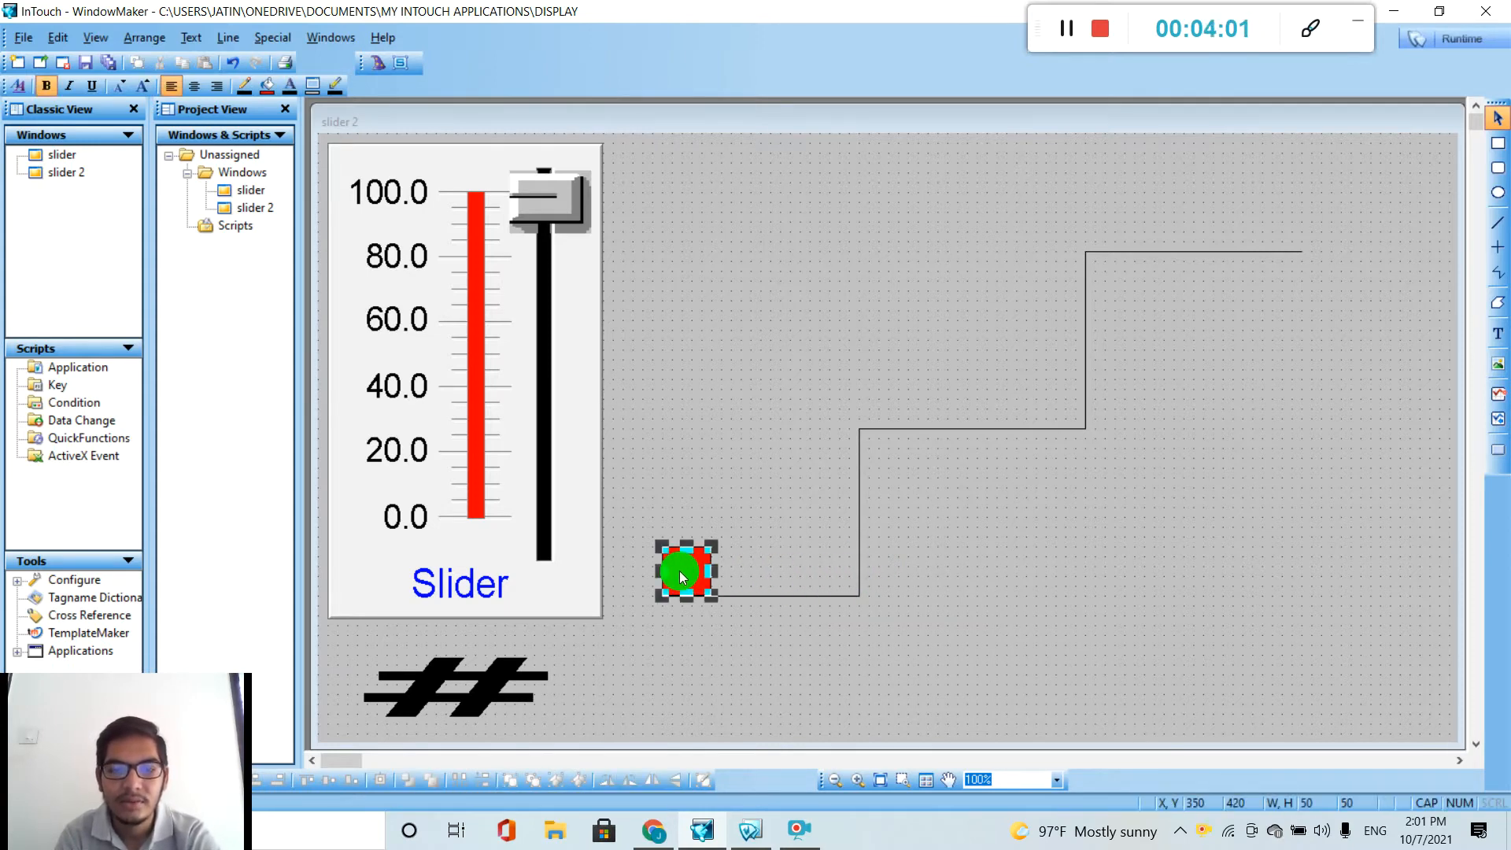
# Give the first square a horizontal location link on SL, with values 0 to 10 and horizontal movement 0 to 150
pyautogui.doubleClick(678, 569)
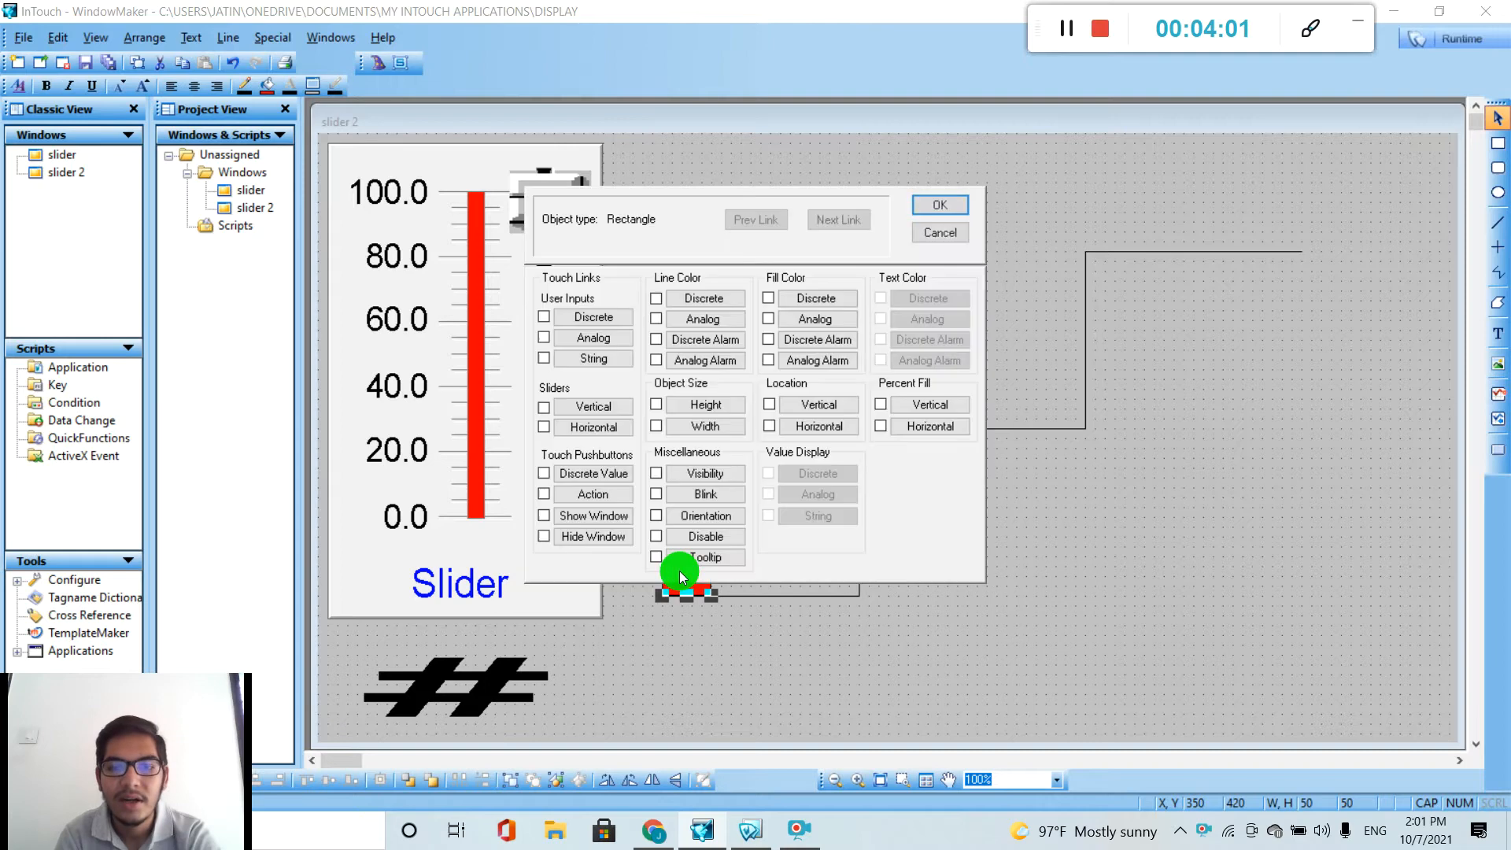
pyautogui.click(829, 422)
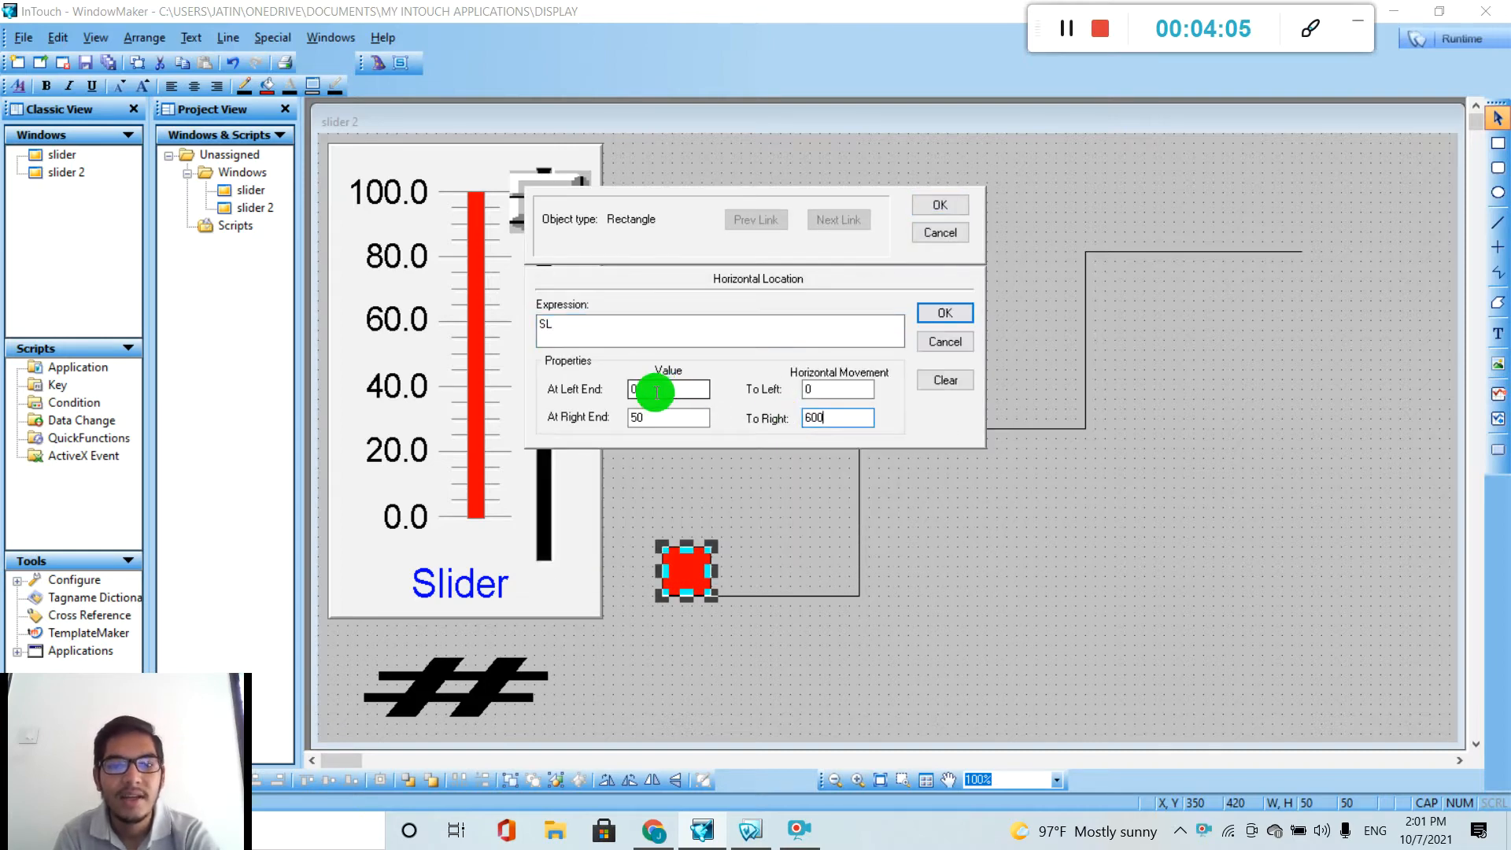
pyautogui.click(664, 415)
pyautogui.press('BackSpace')
pyautogui.press('BackSpace')
pyautogui.write('10')
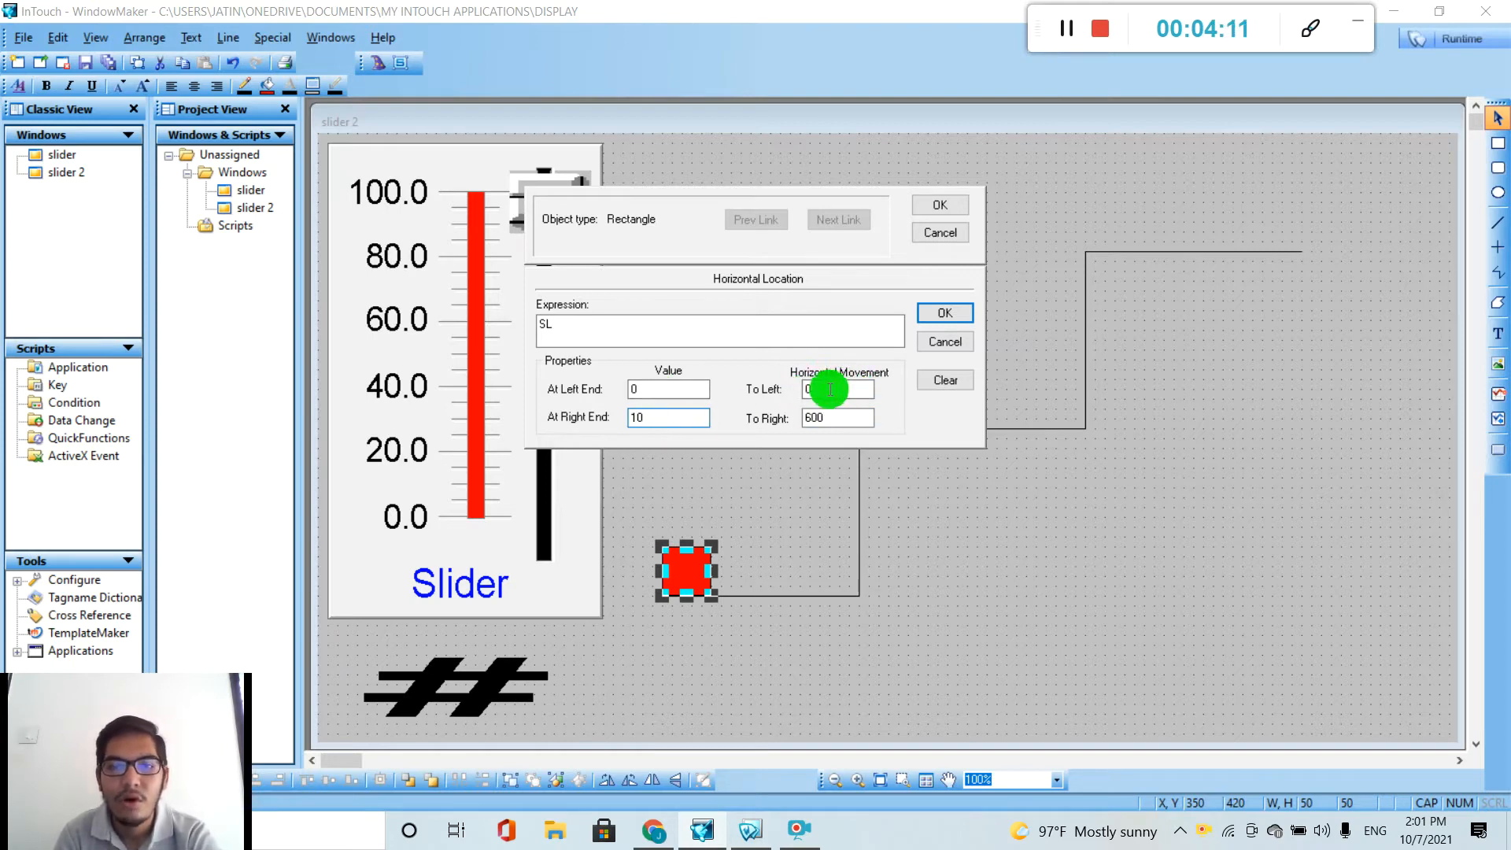
pyautogui.click(835, 418)
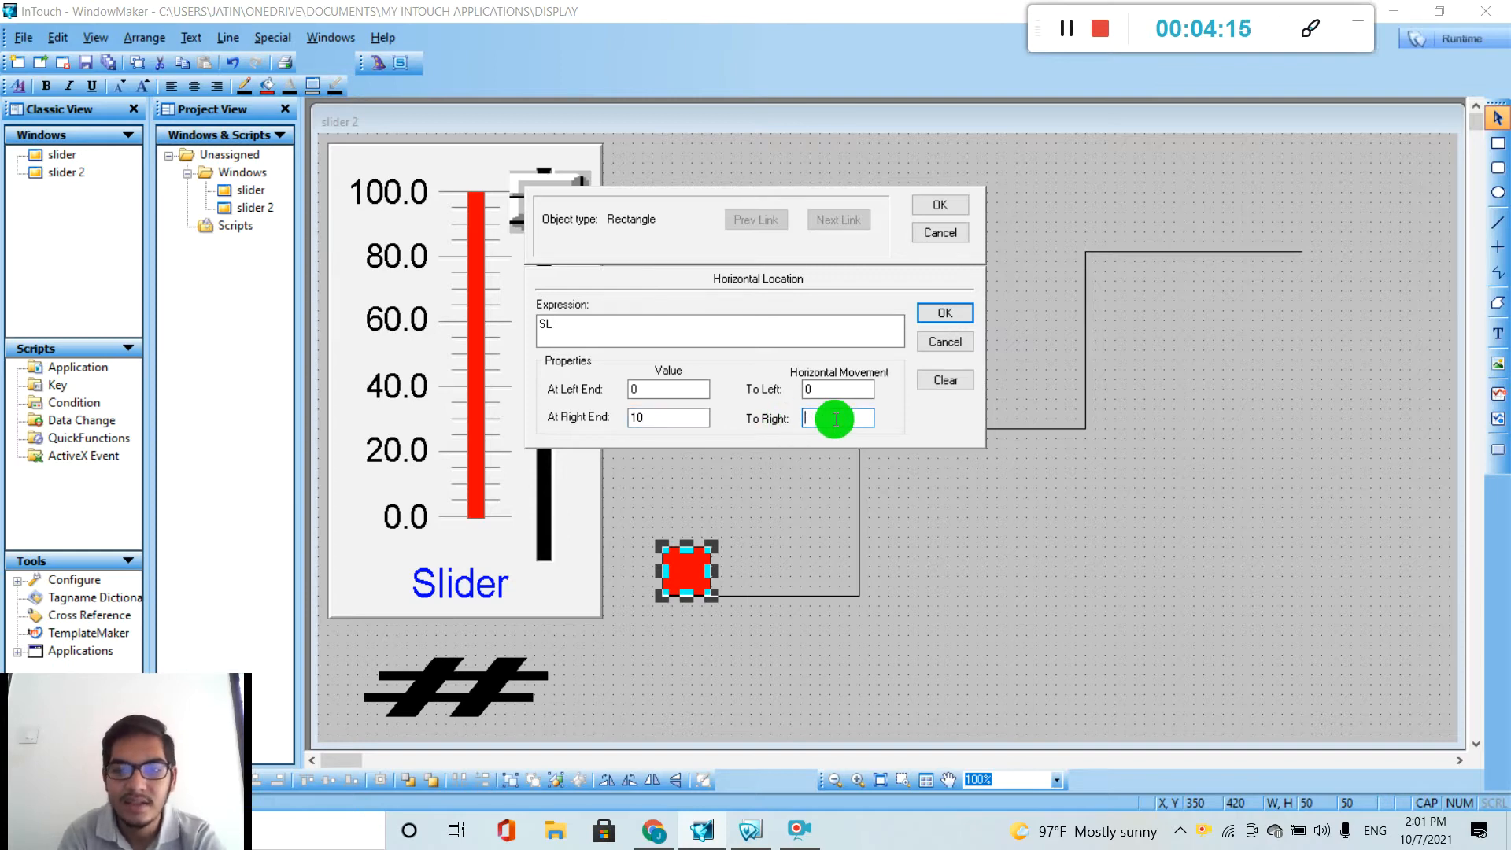
pyautogui.write('150')
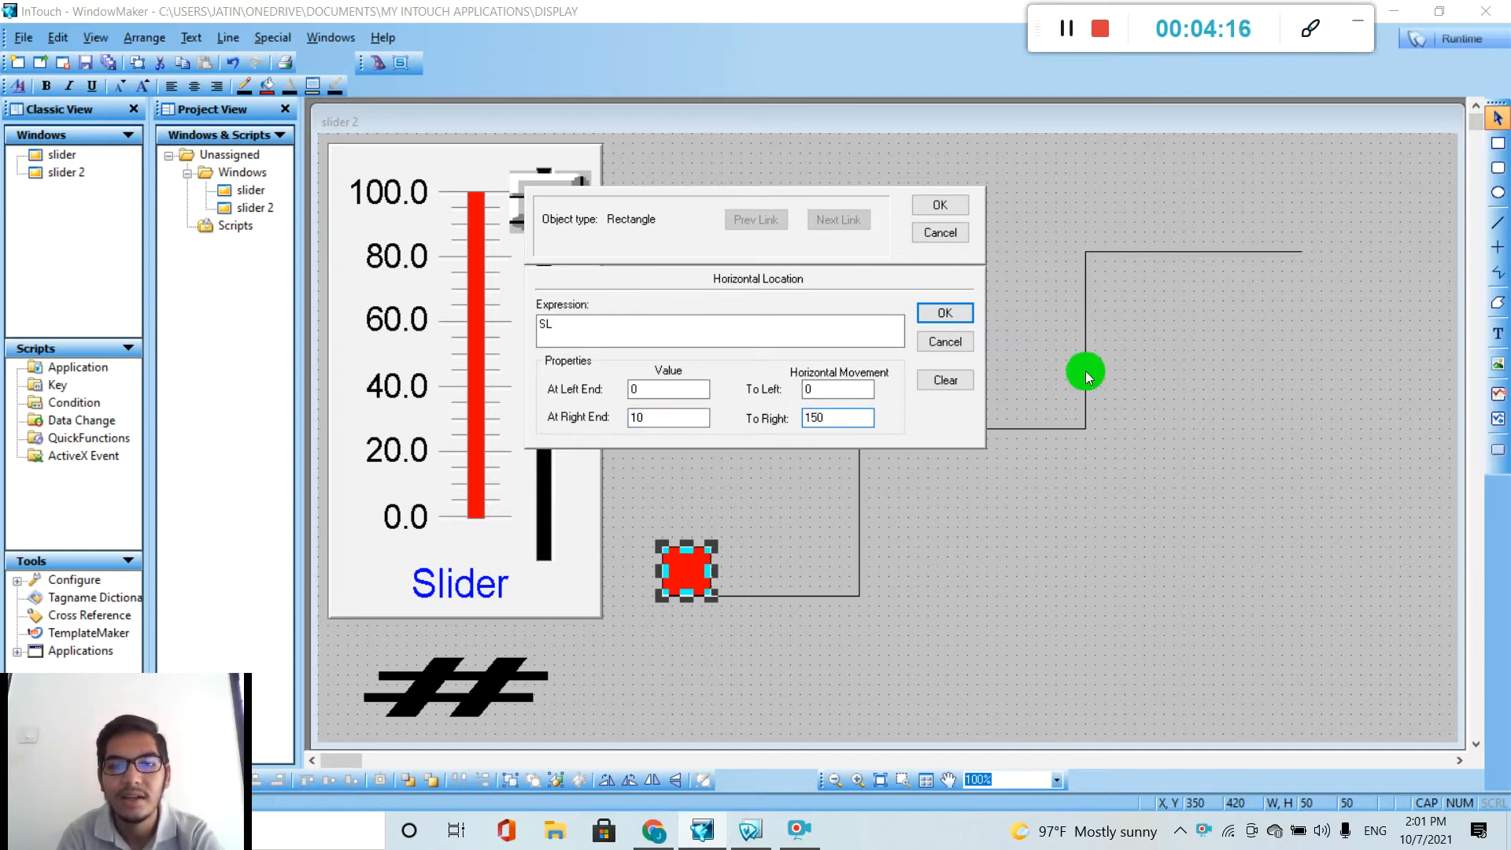
pyautogui.click(937, 314)
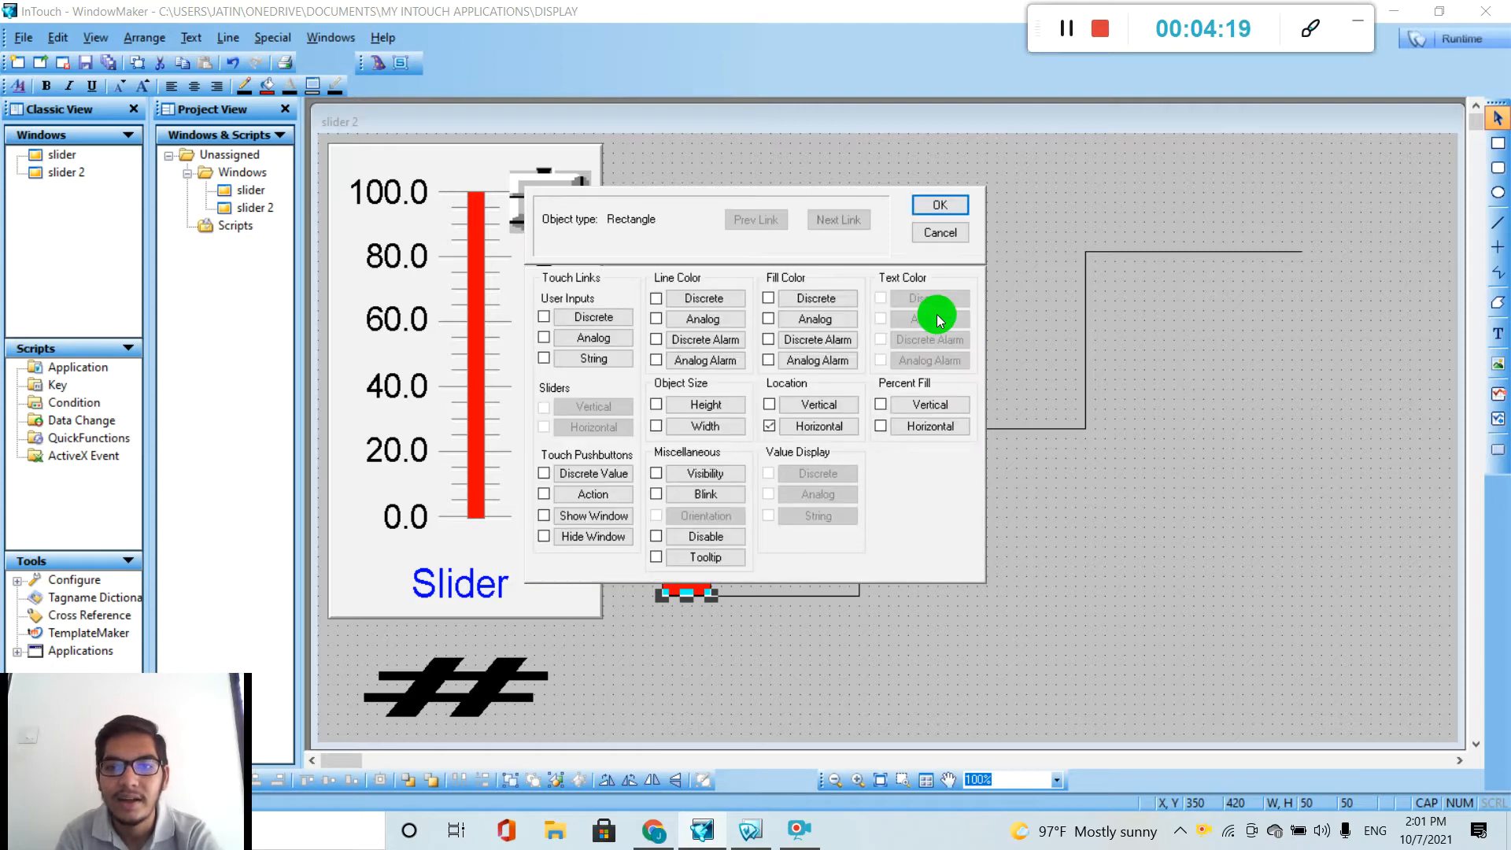
pyautogui.click(946, 204)
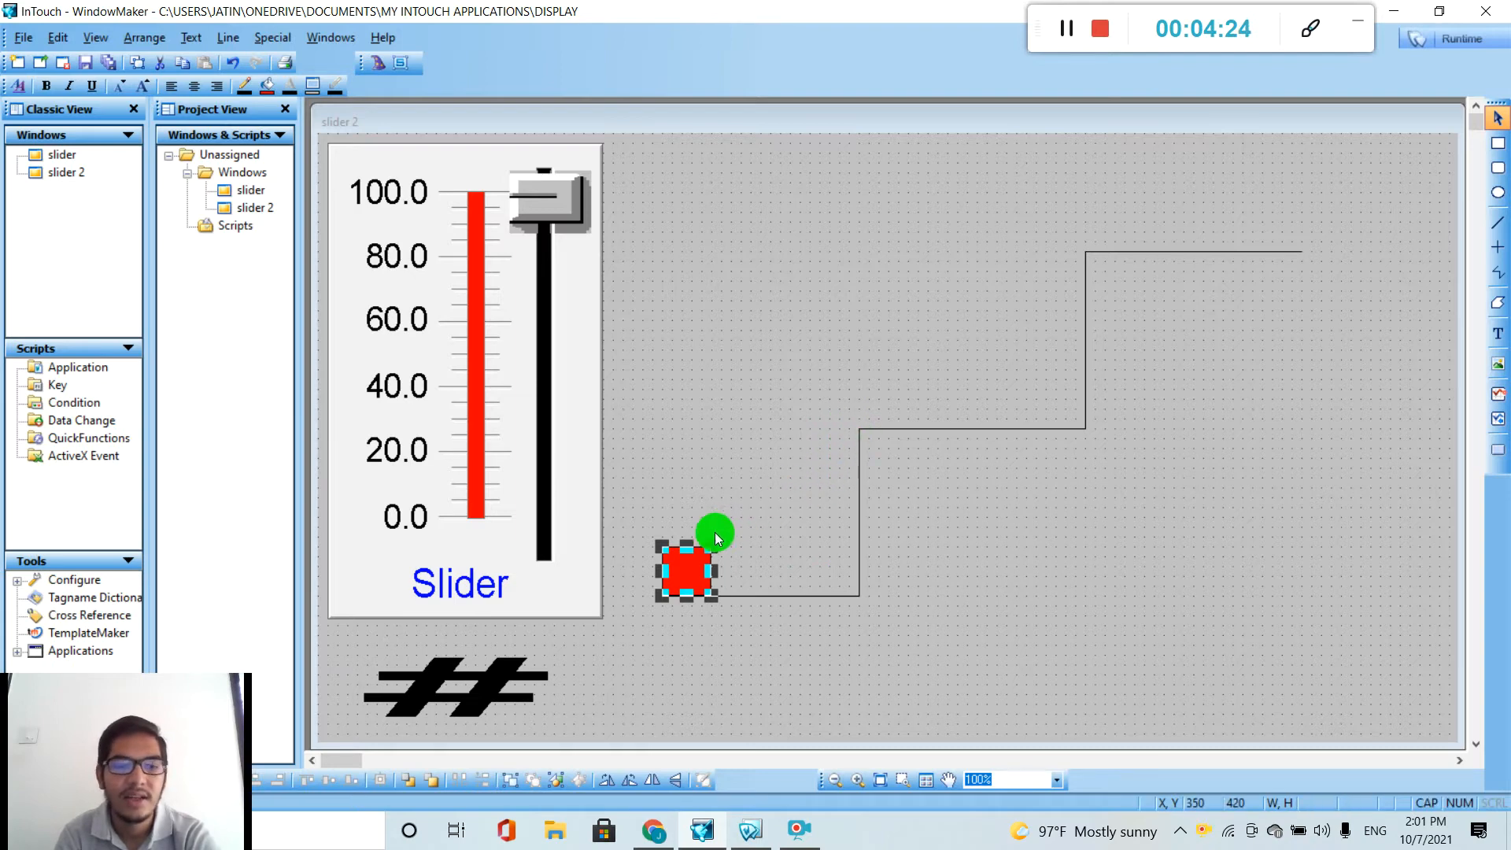
# Duplicate the linked square twice, placing one copy at the bottom and the other at the top of the first vertical segment
pyautogui.hotkey('ctrl', 'd')
pyautogui.hotkey('ctrl', 'd')
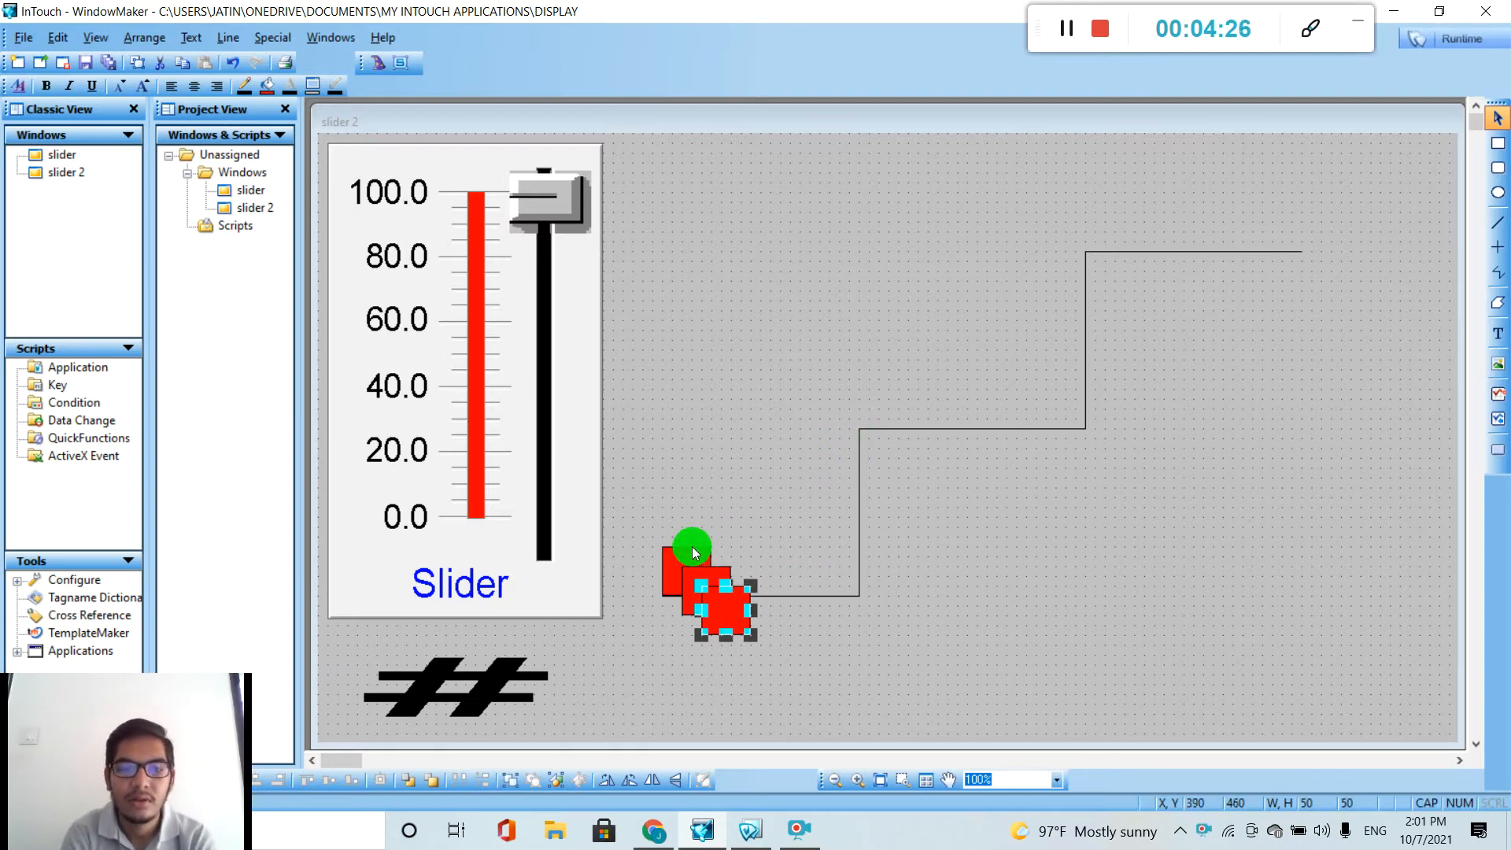
pyautogui.moveTo(730, 611); pyautogui.dragTo(834, 577)
pyautogui.click(713, 582)
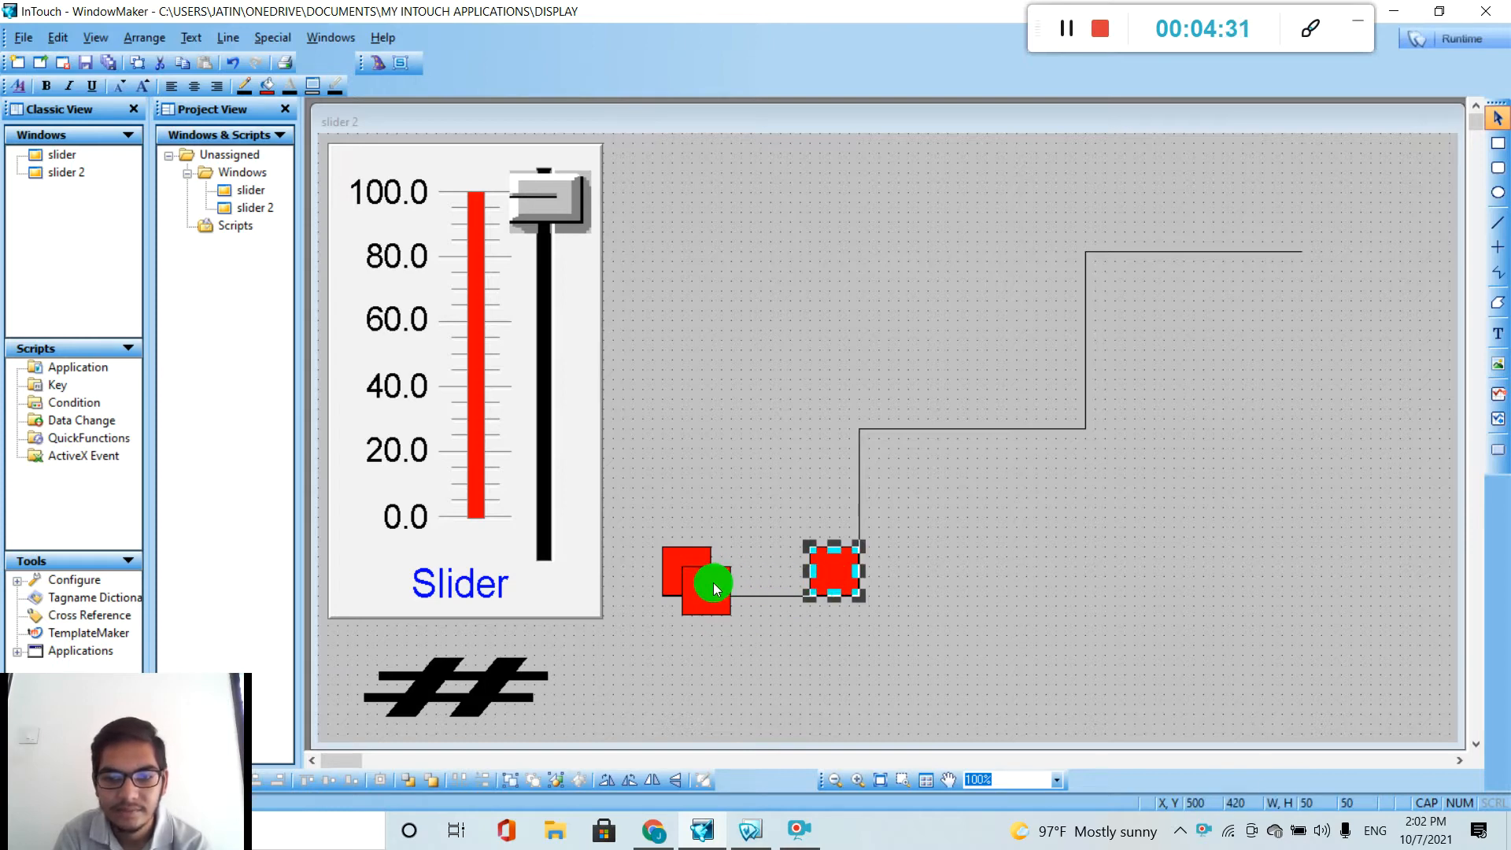
pyautogui.click(790, 488)
pyautogui.moveTo(824, 430); pyautogui.dragTo(842, 401)
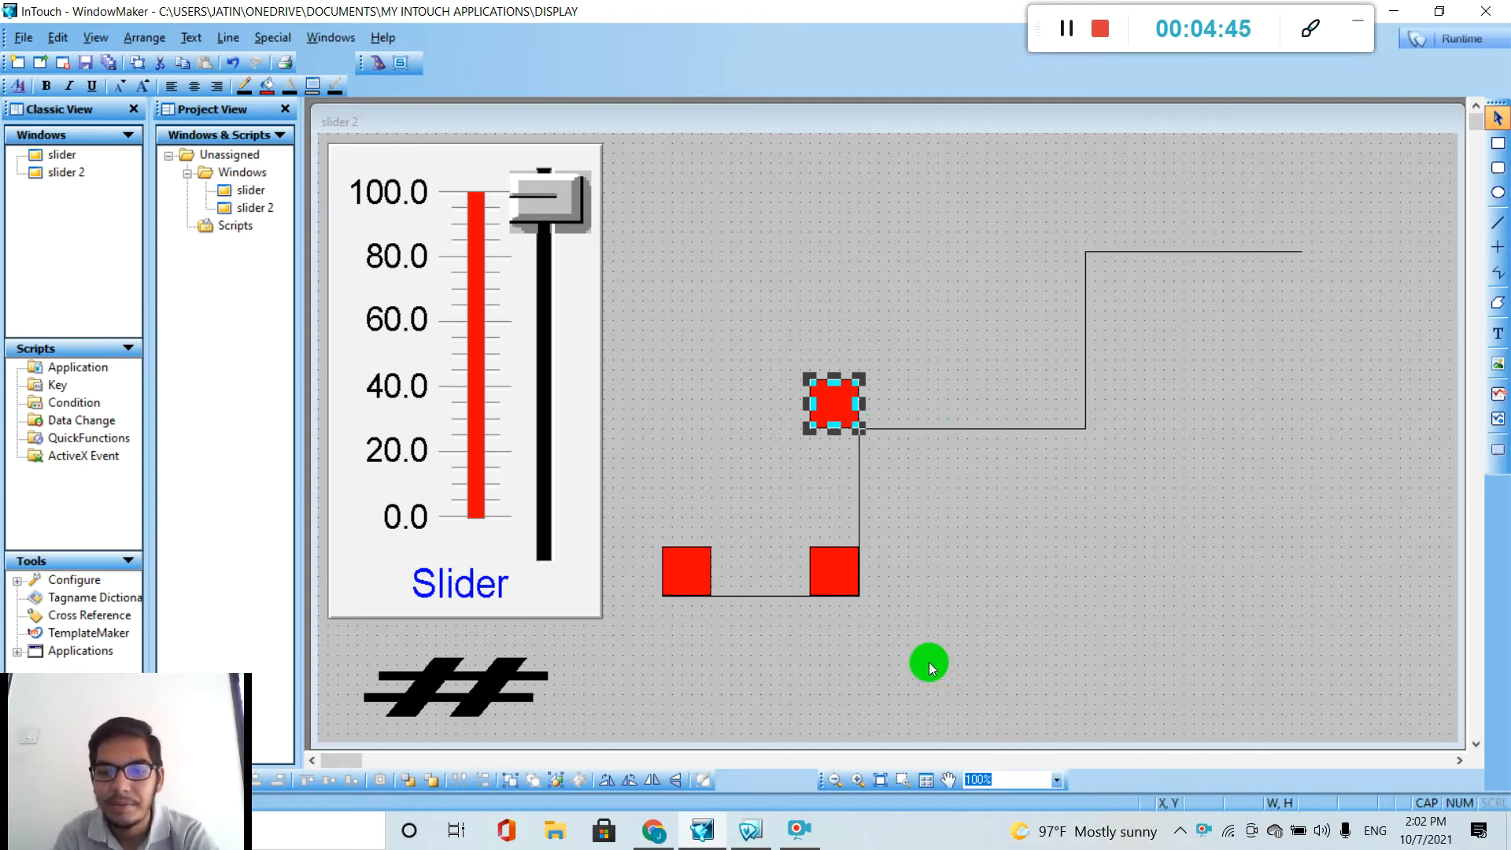
# Compare the Y positions of the two square copies at the bottom and top of the first vertical segment
pyautogui.click(842, 569)
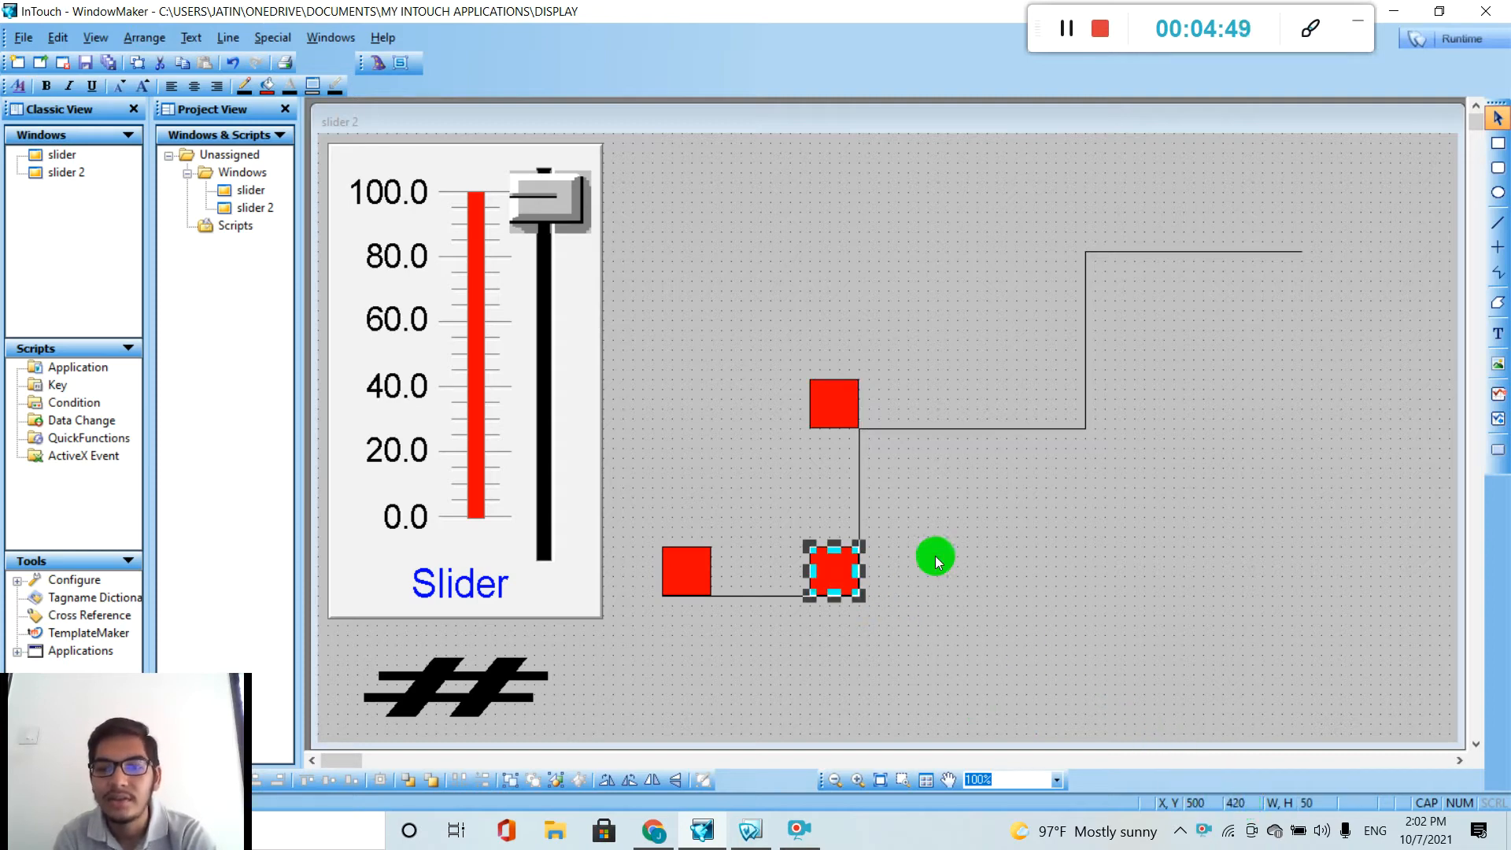
pyautogui.click(832, 408)
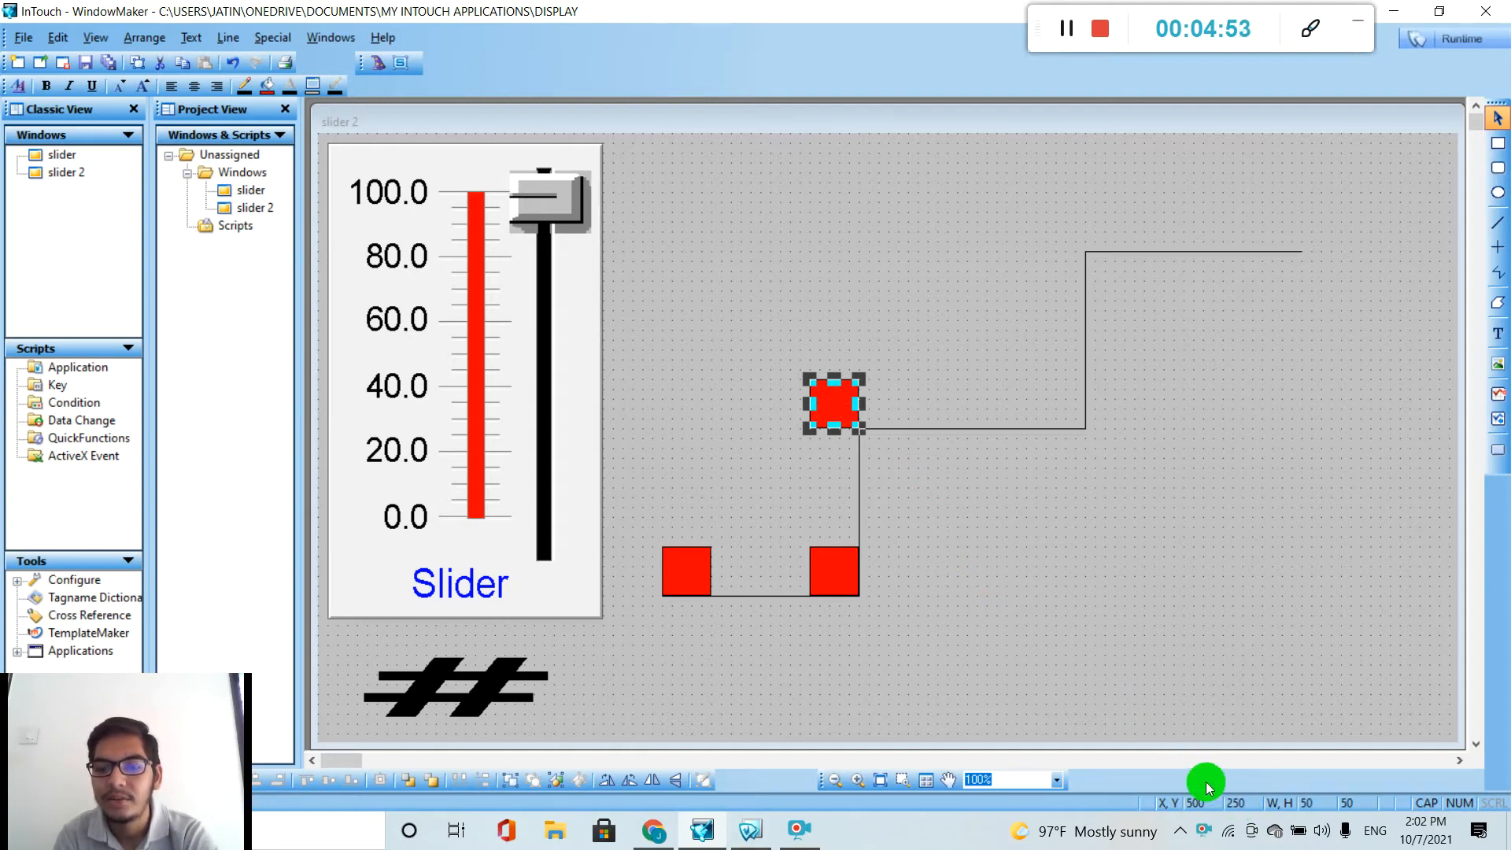
pyautogui.click(839, 568)
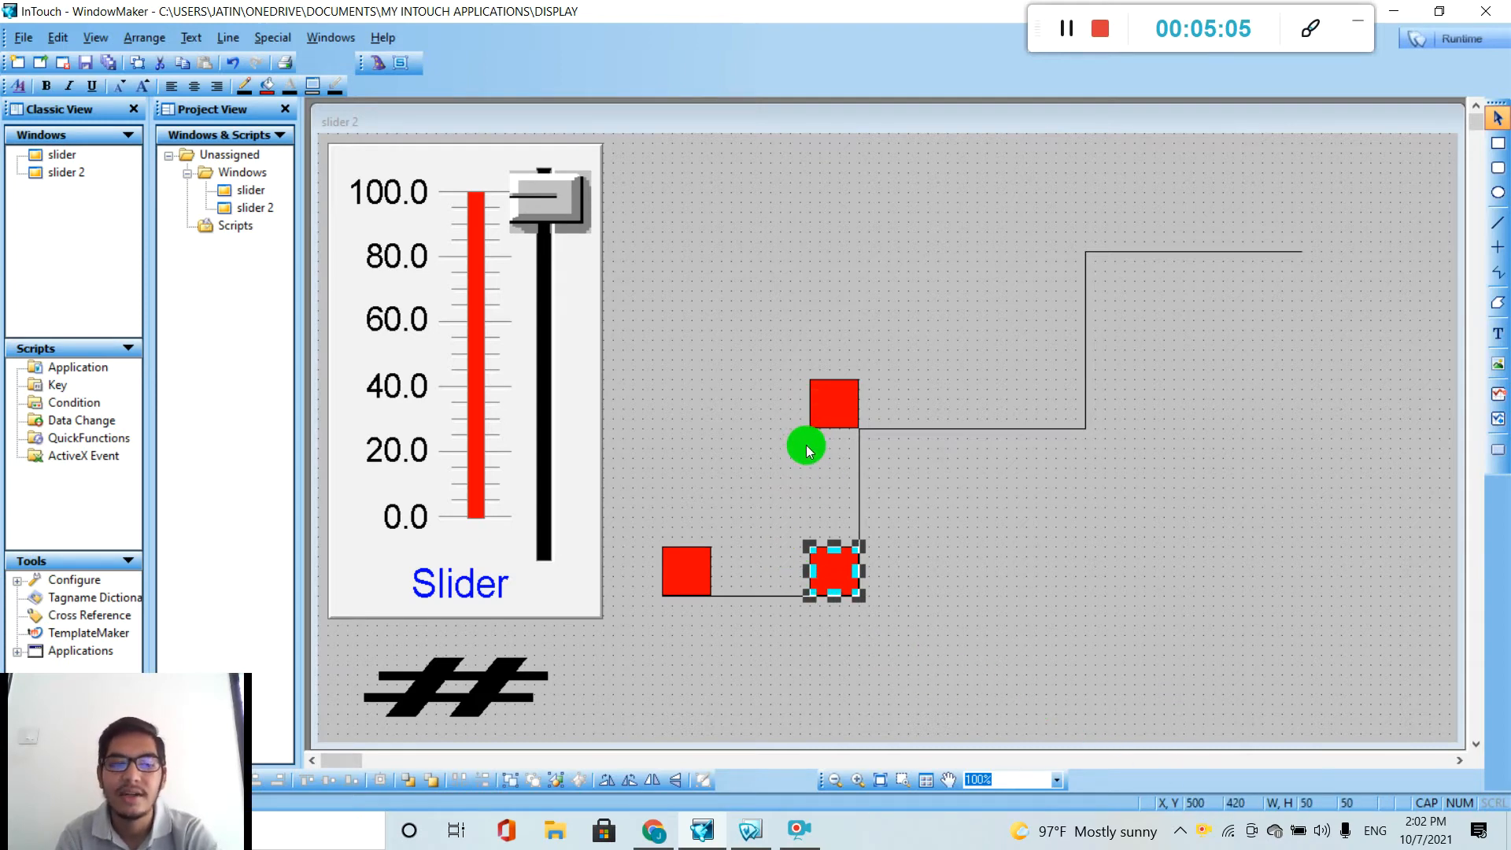
# Give the first square a vertical location link on SL, with values 10 at bottom to 20 at top and vertical movement 0 to 170
pyautogui.doubleClick(677, 562)
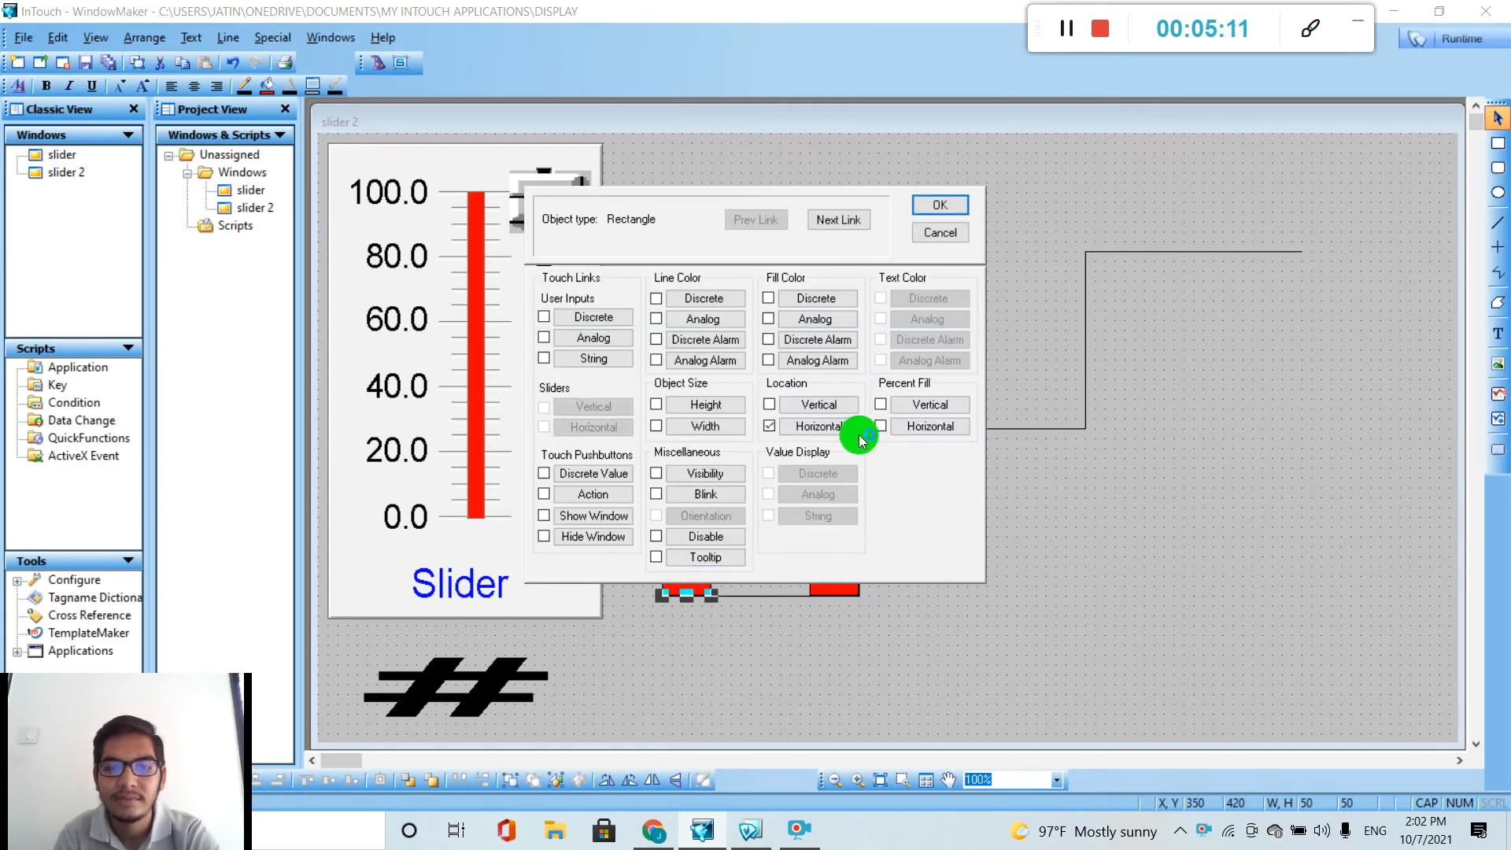
pyautogui.click(801, 404)
pyautogui.click(819, 412)
pyautogui.write('00')
pyautogui.click(819, 385)
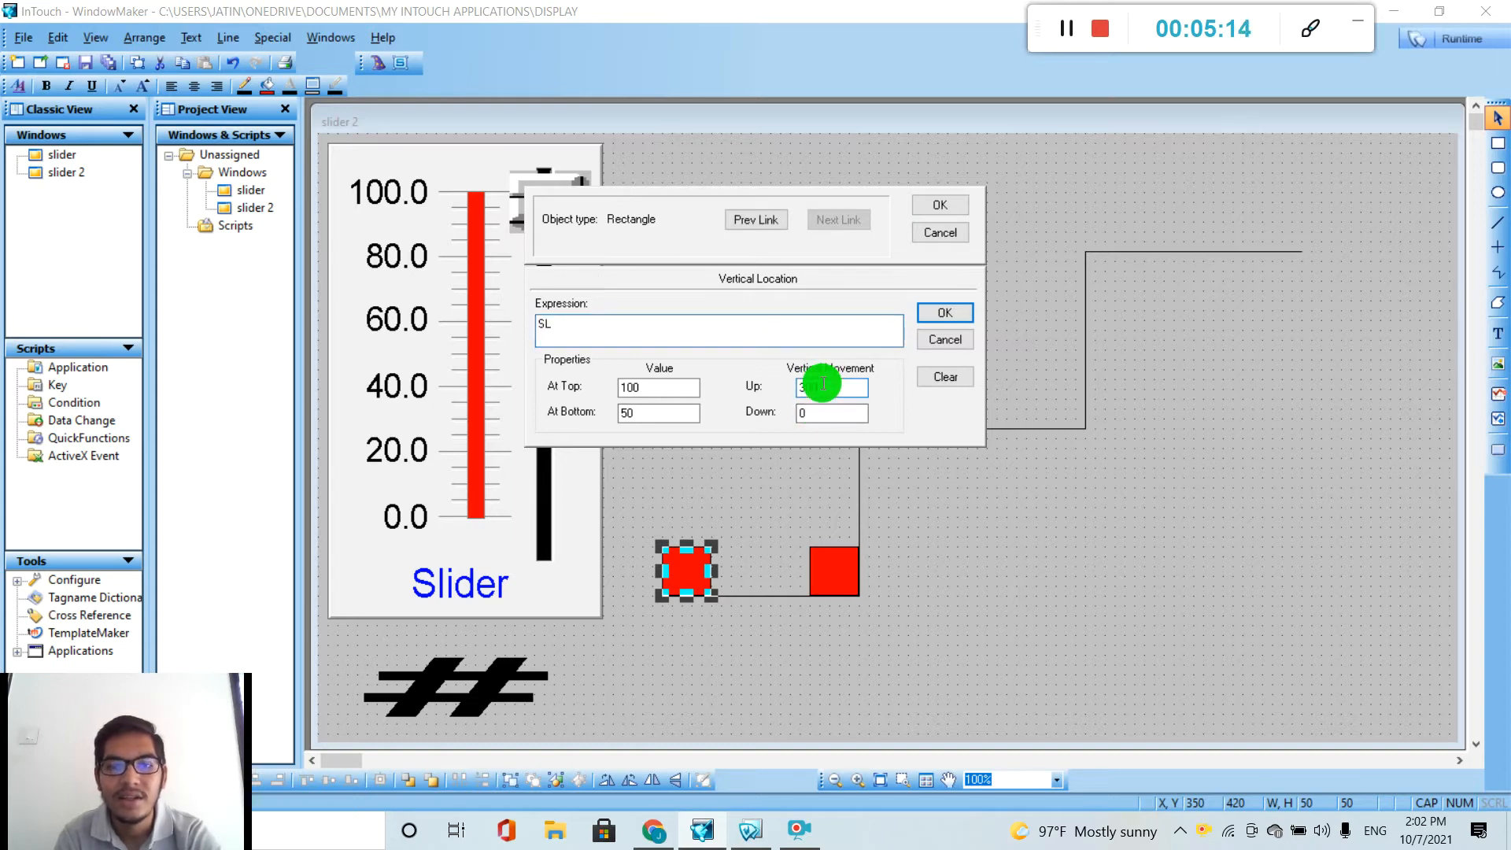
pyautogui.doubleClick(823, 384)
pyautogui.write('170')
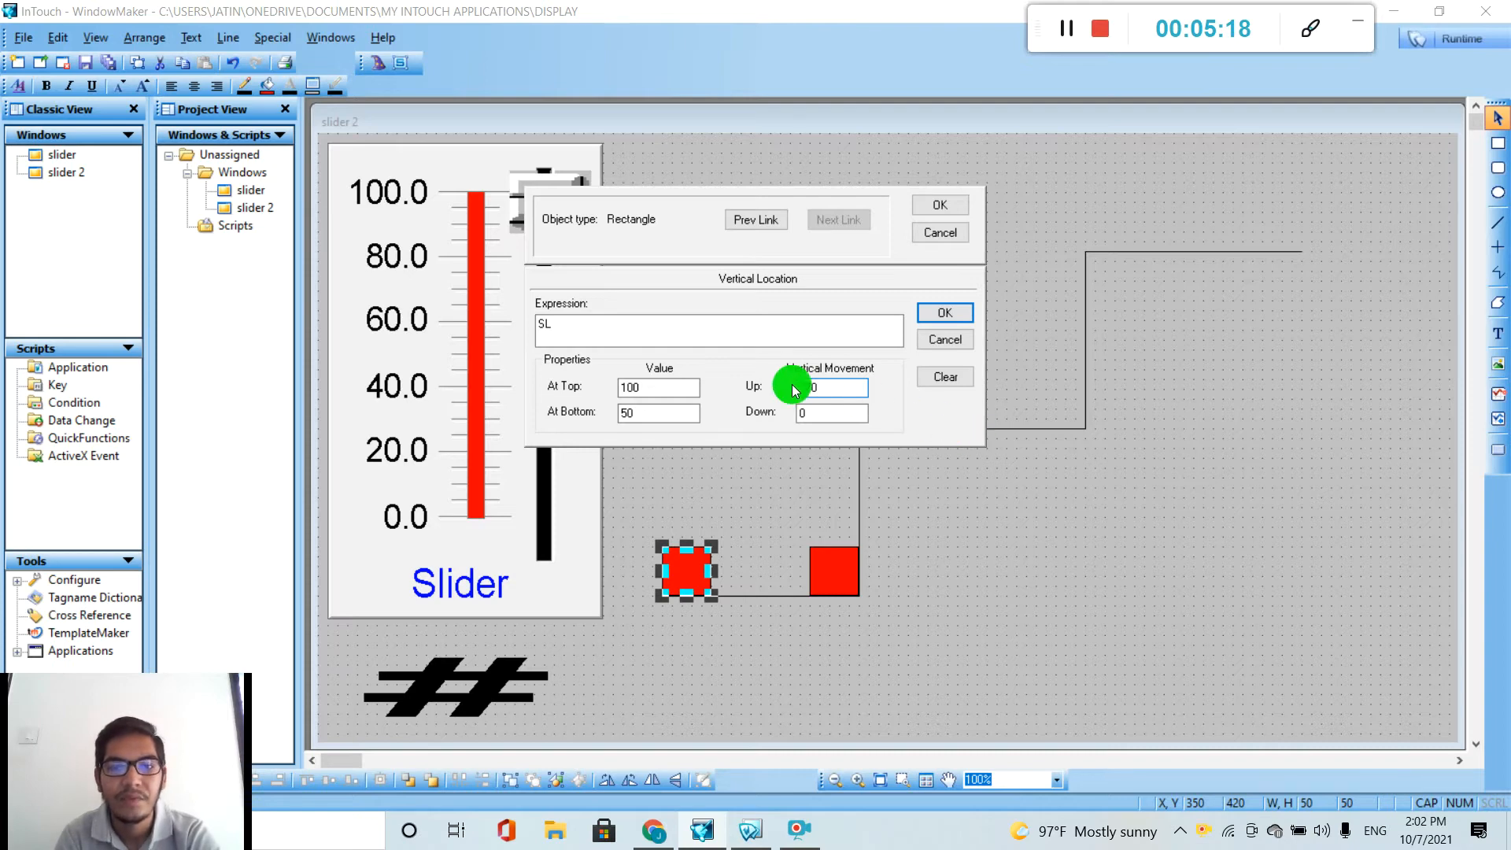
pyautogui.click(644, 413)
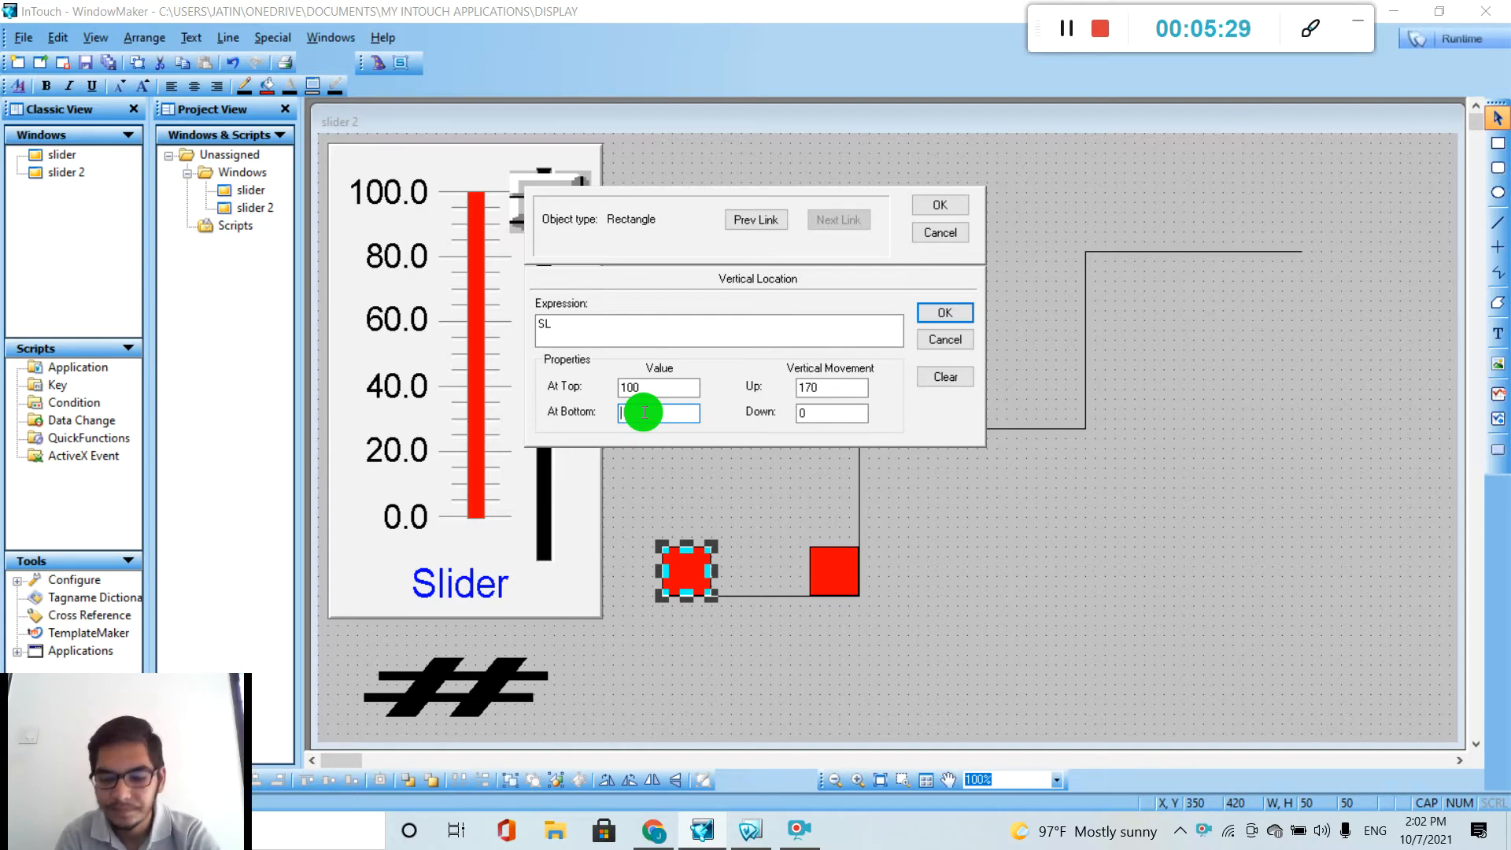
pyautogui.write('10')
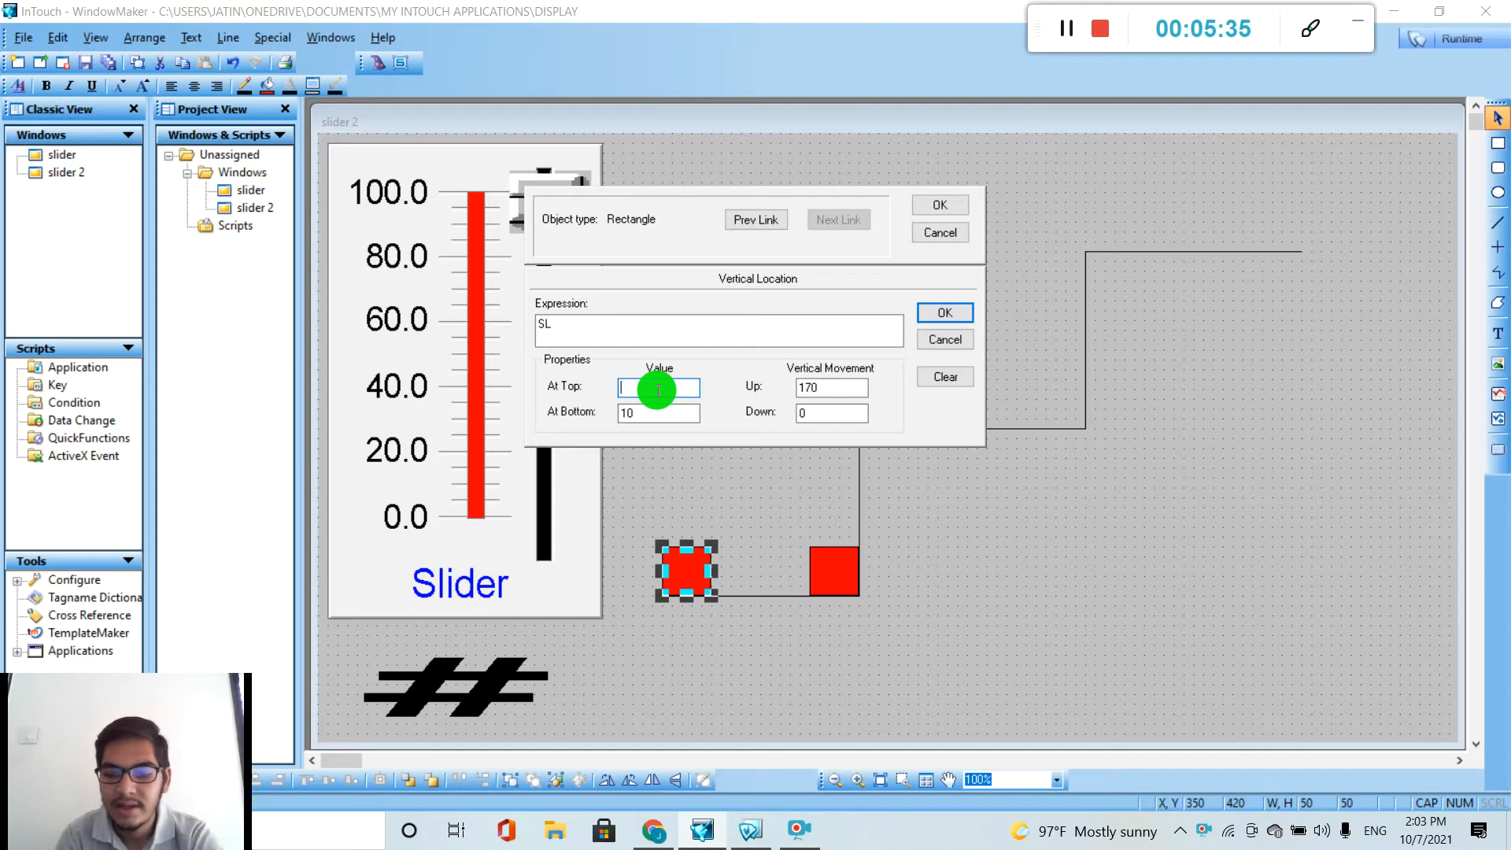
pyautogui.write('20')
pyautogui.click(964, 314)
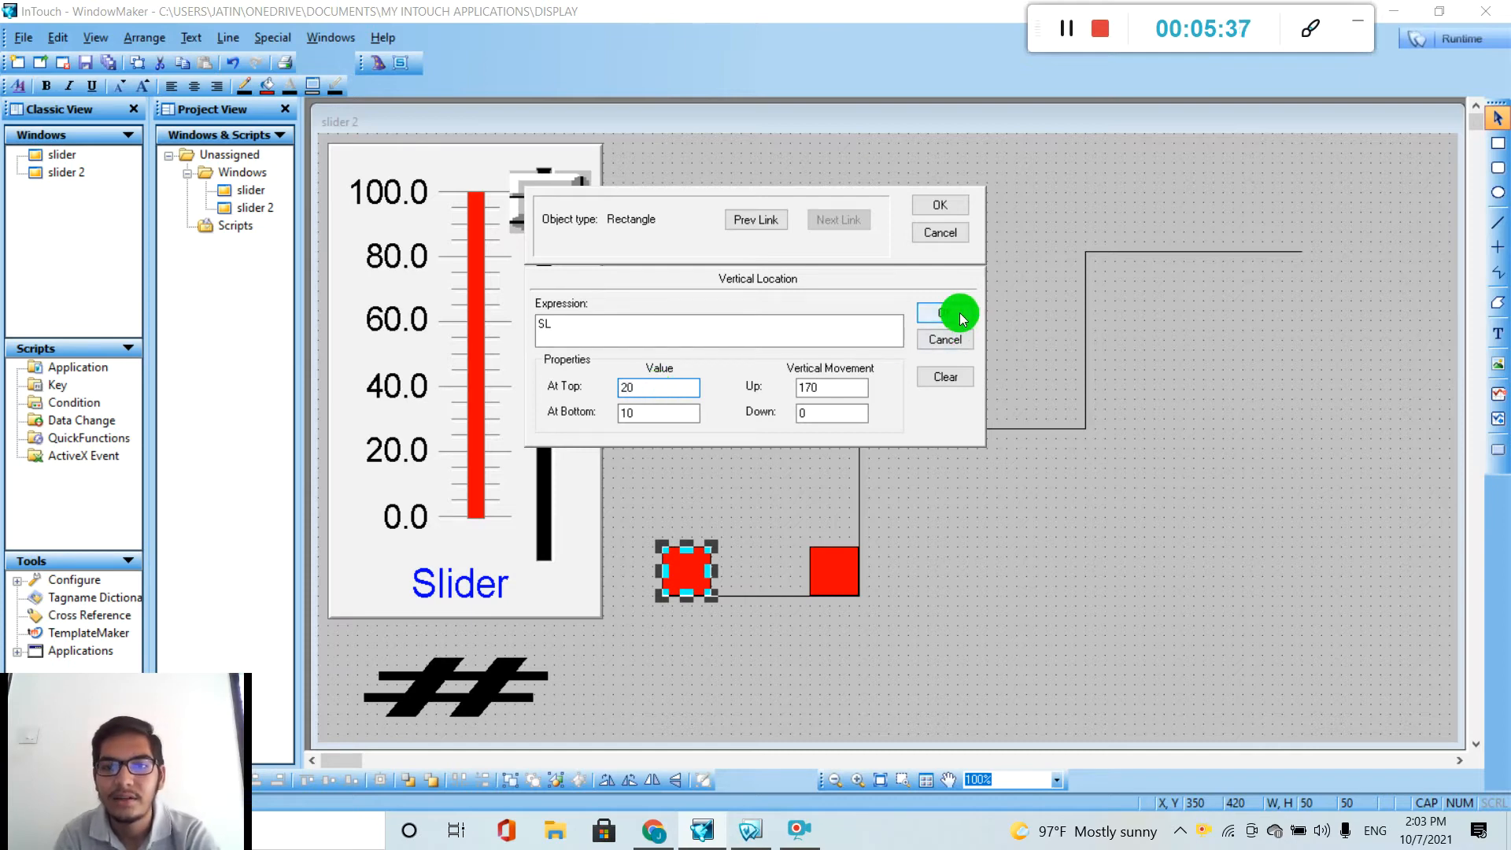
pyautogui.click(958, 211)
# Delete the two square copies at the bottom and top of the first vertical segment
pyautogui.click(839, 563)
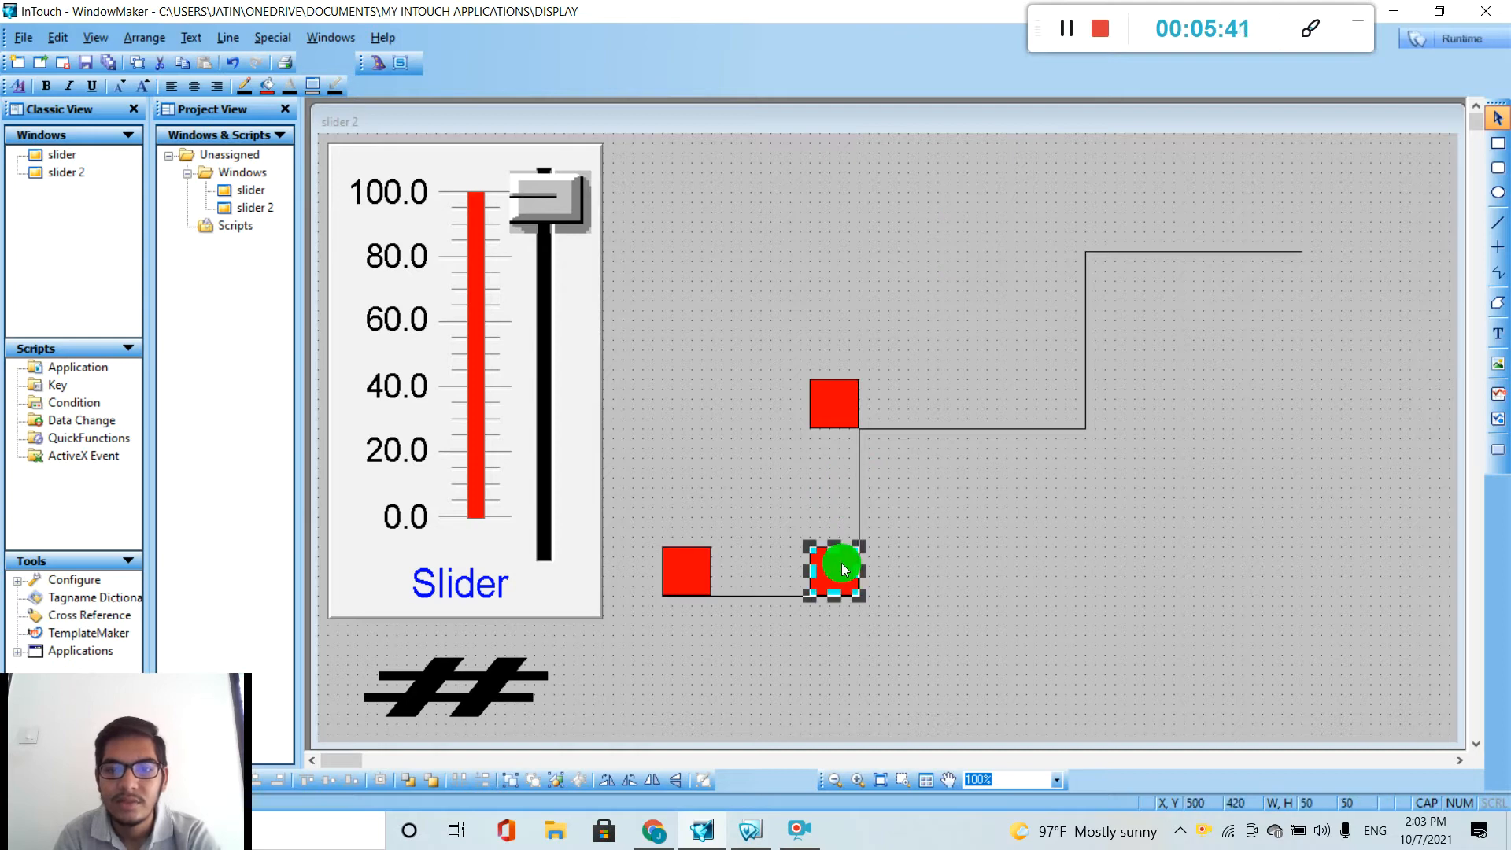
pyautogui.press('Delete')
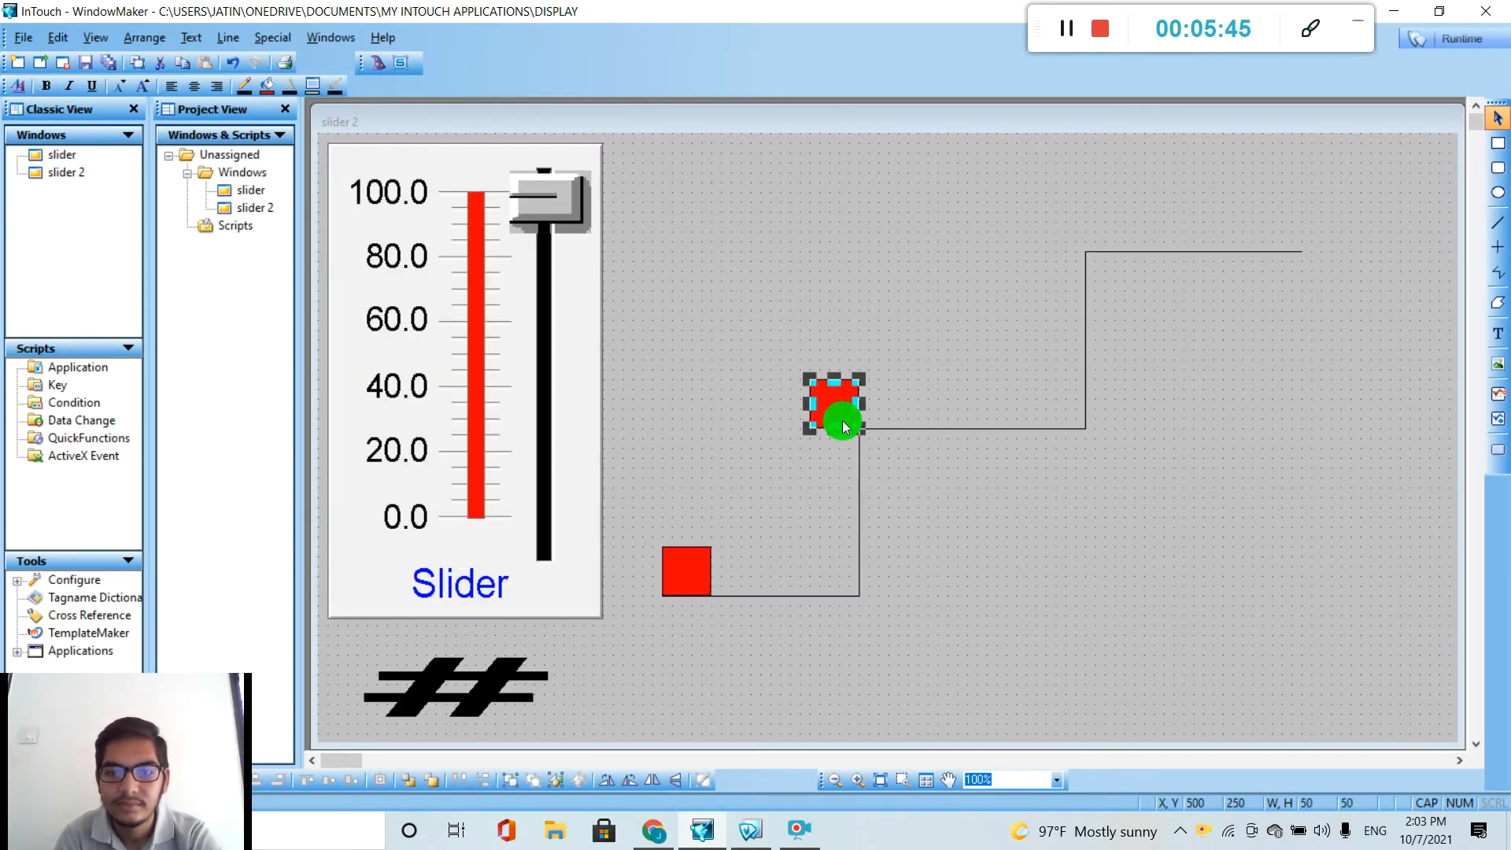
pyautogui.press('Delete')
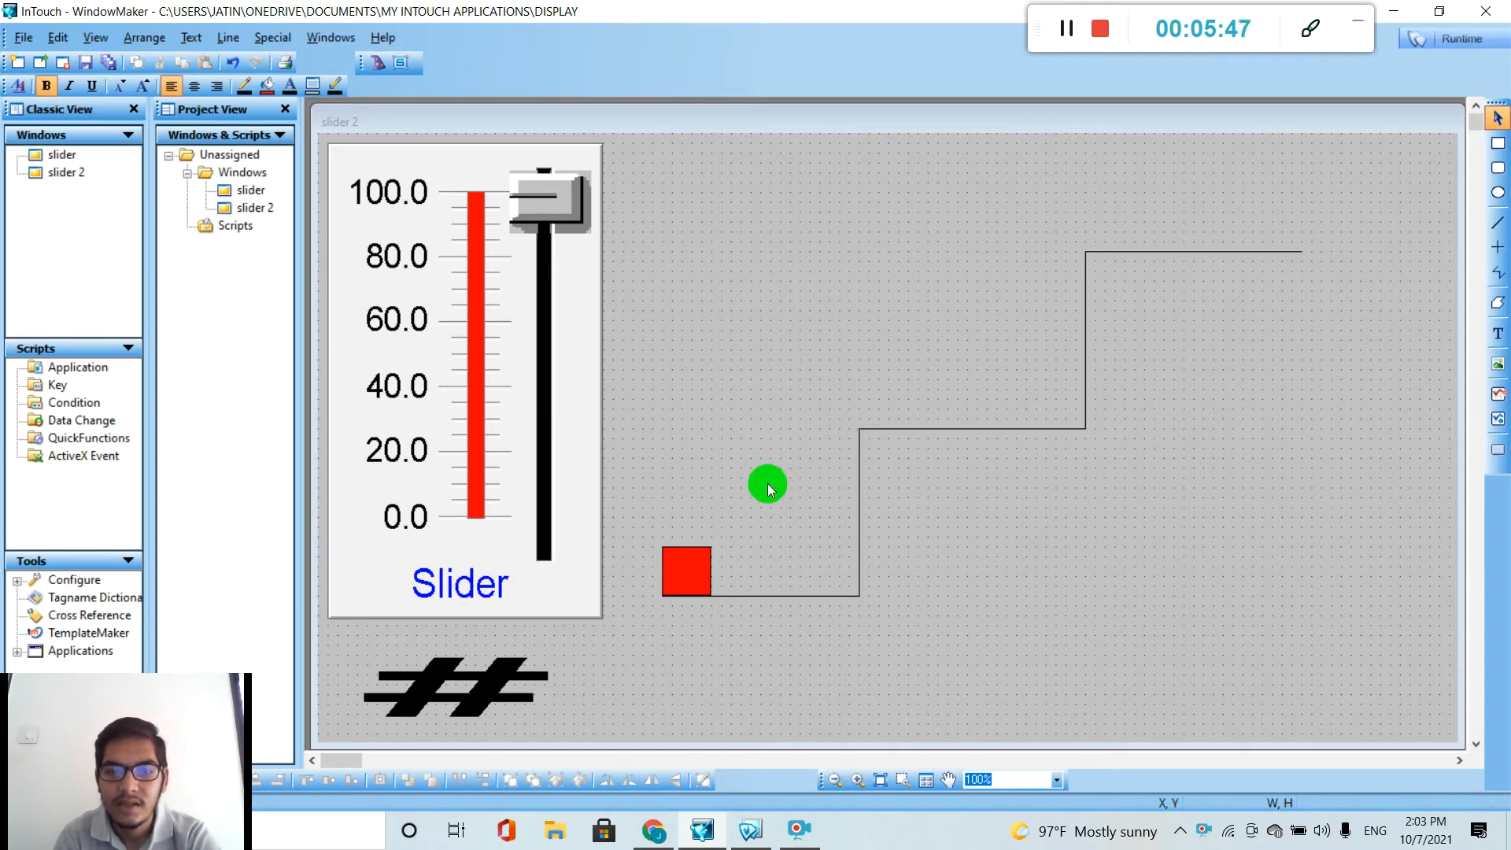
# Review which location links are enabled on the remaining square, leaving its settings as they are
pyautogui.click(701, 562)
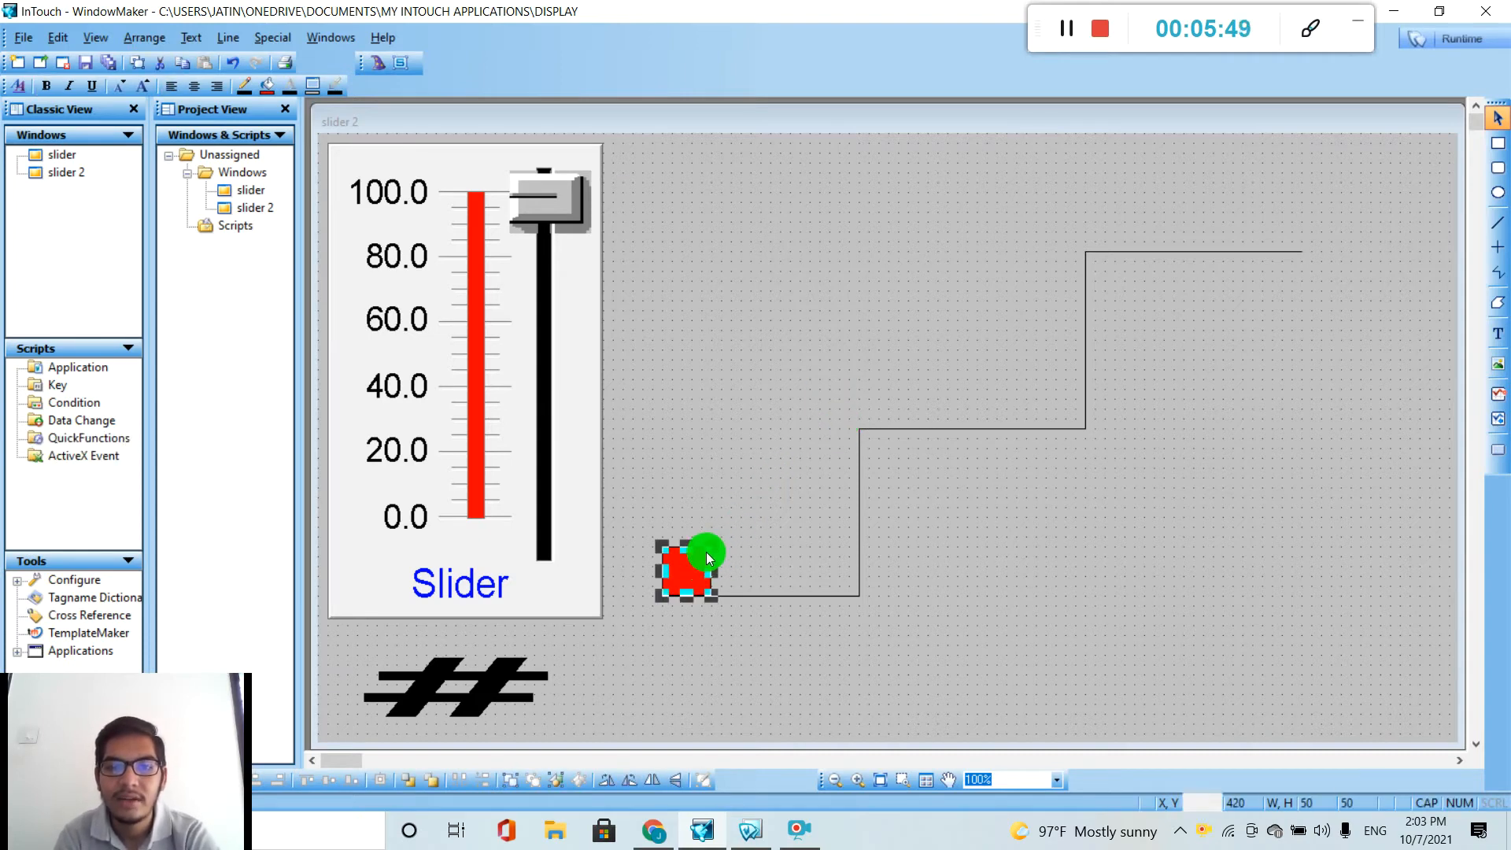
pyautogui.doubleClick(703, 563)
pyautogui.click(702, 558)
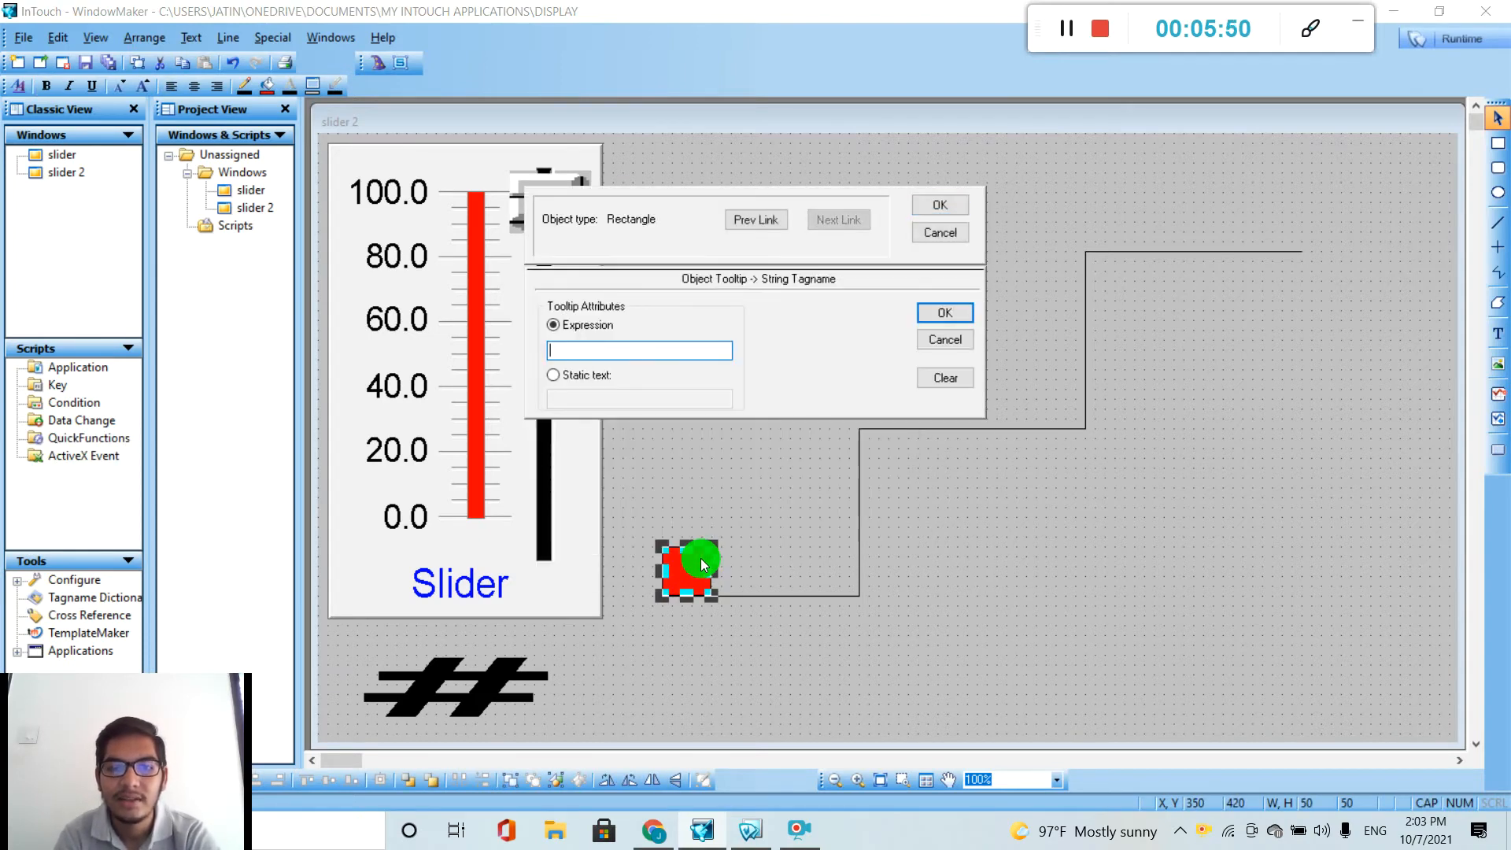
pyautogui.click(966, 339)
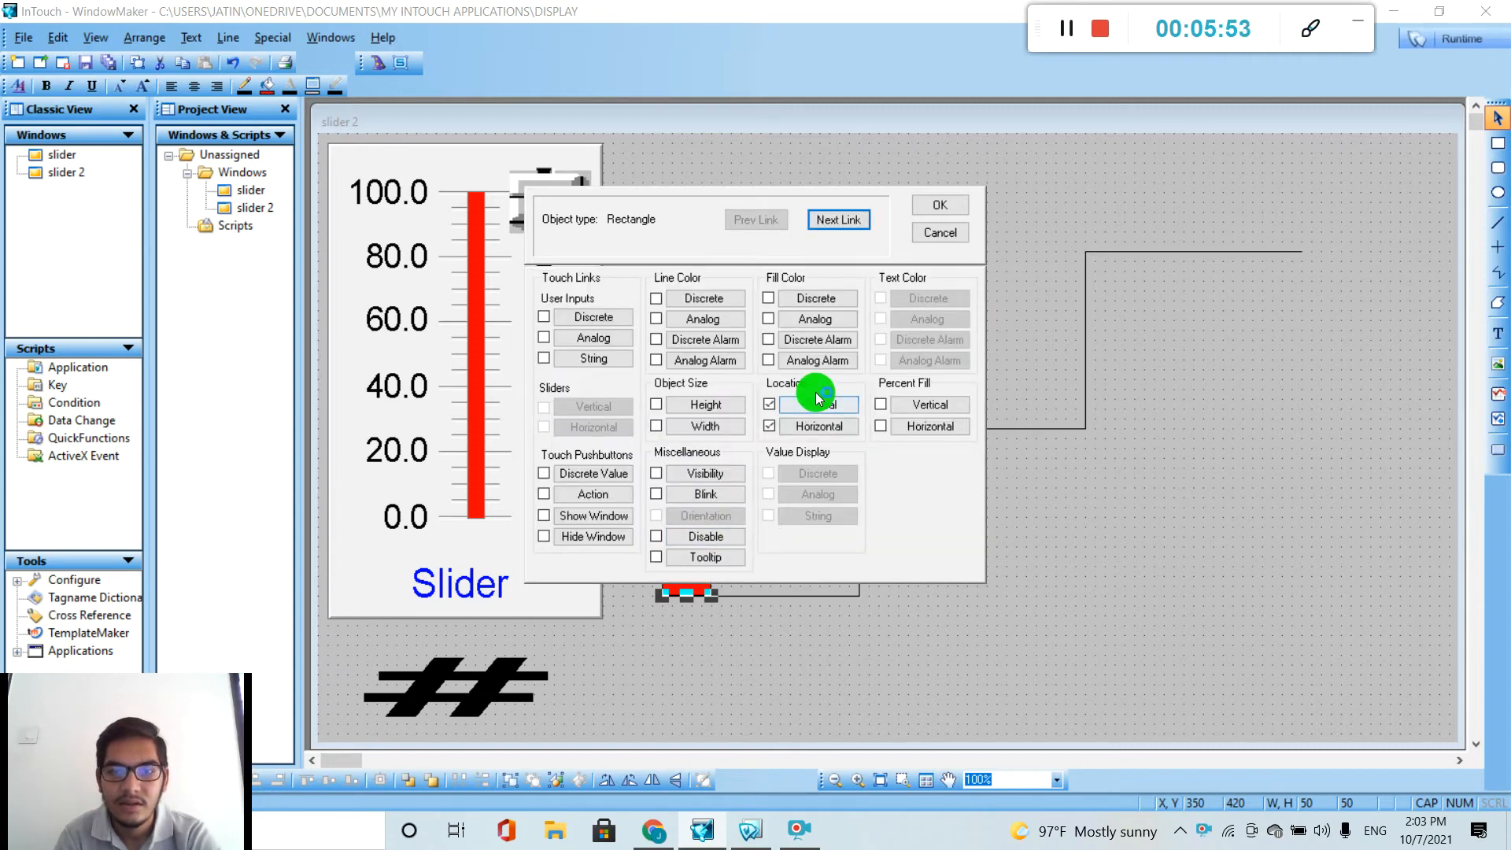
pyautogui.click(960, 208)
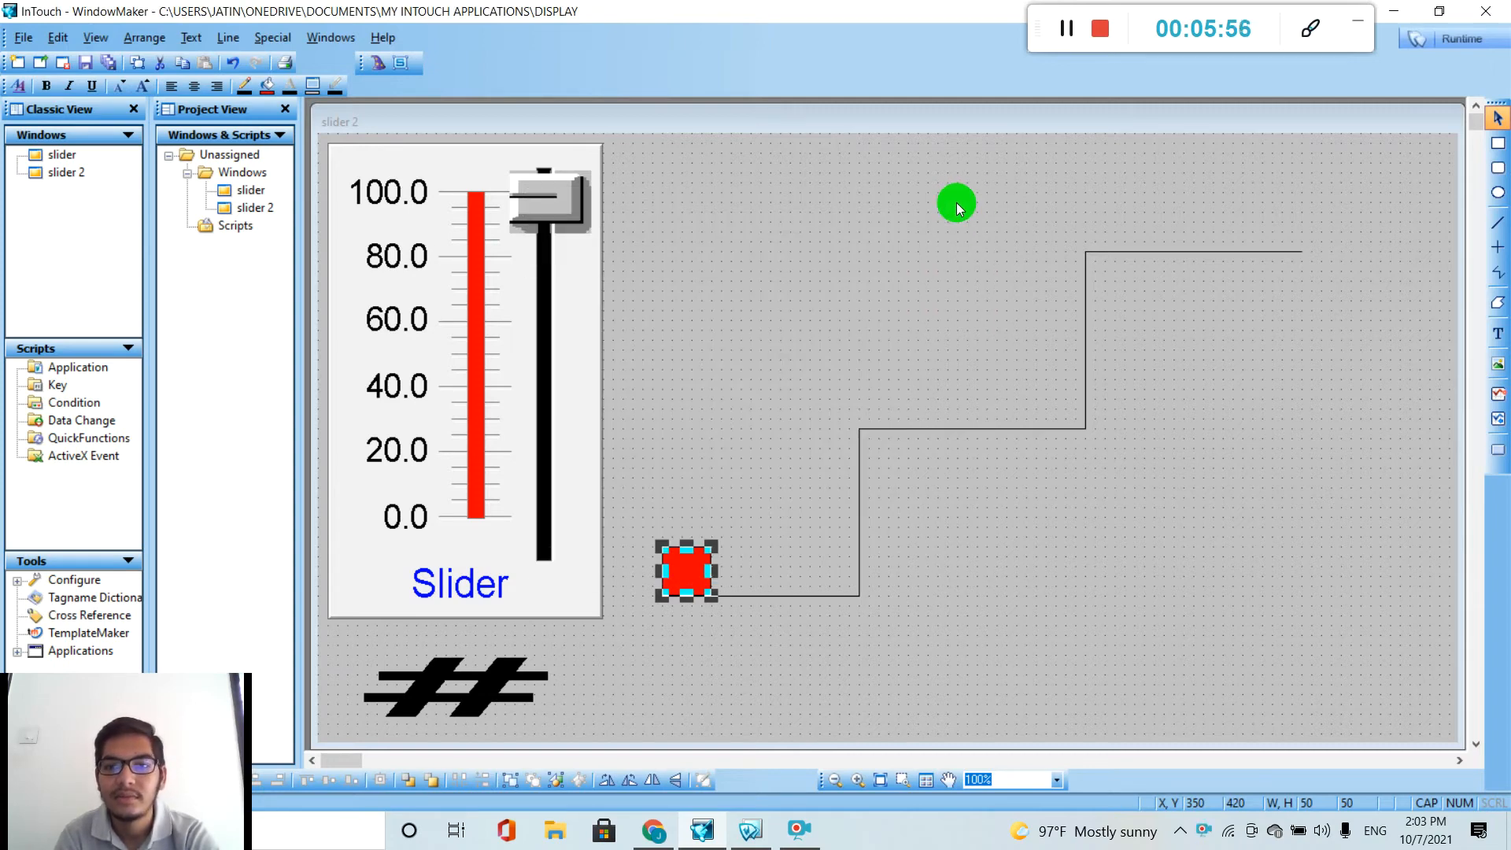
# Test the square's movement at runtime by raising the slider, and return to development mode
pyautogui.click(1467, 36)
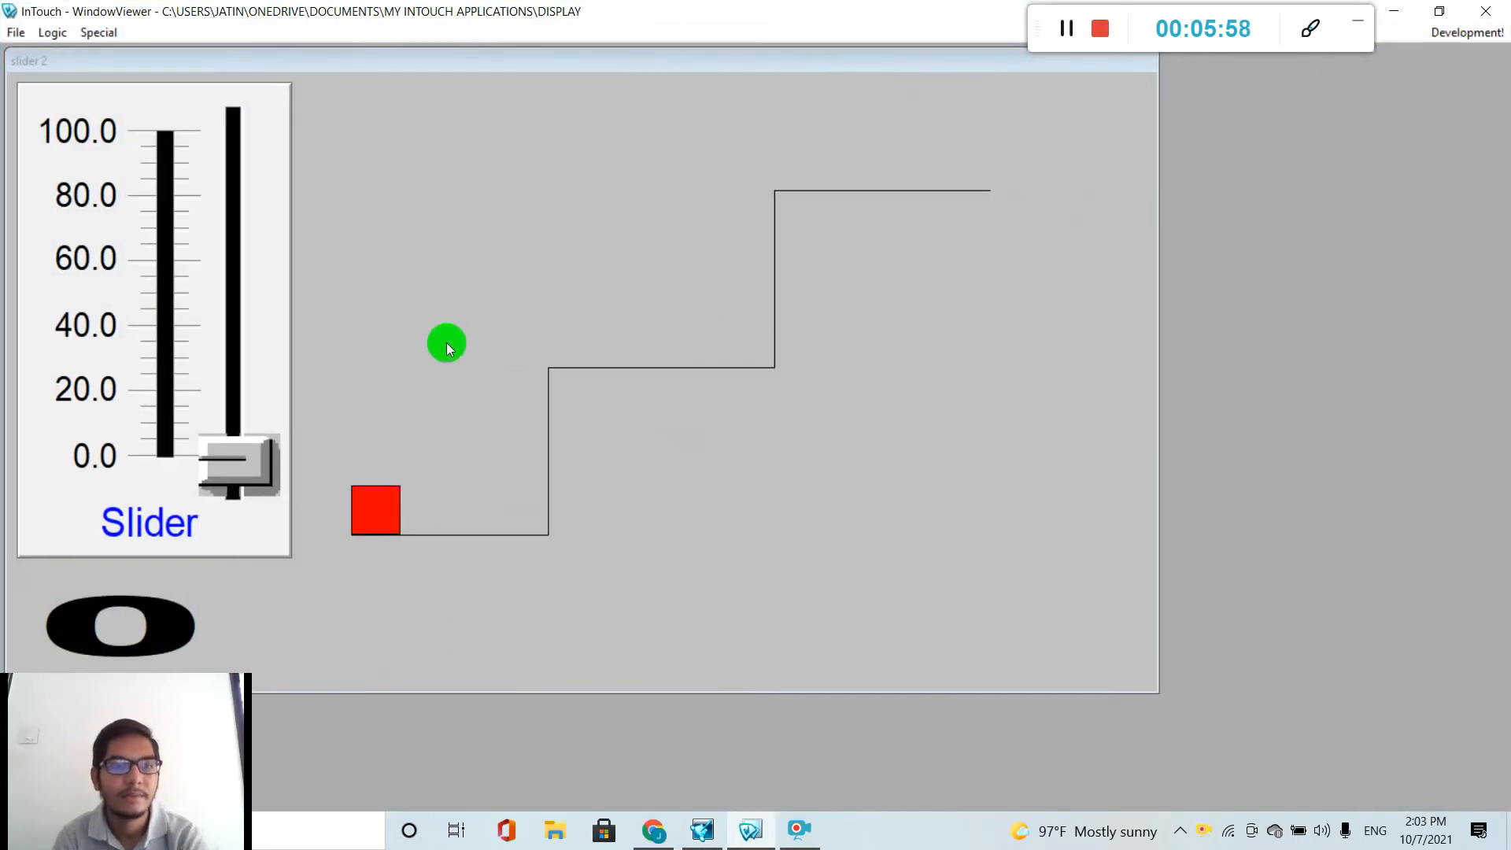
pyautogui.moveTo(242, 441)
pyautogui.mouseDown()
pyautogui.moveTo(245, 365)
pyautogui.moveTo(253, 428)
pyautogui.mouseUp()
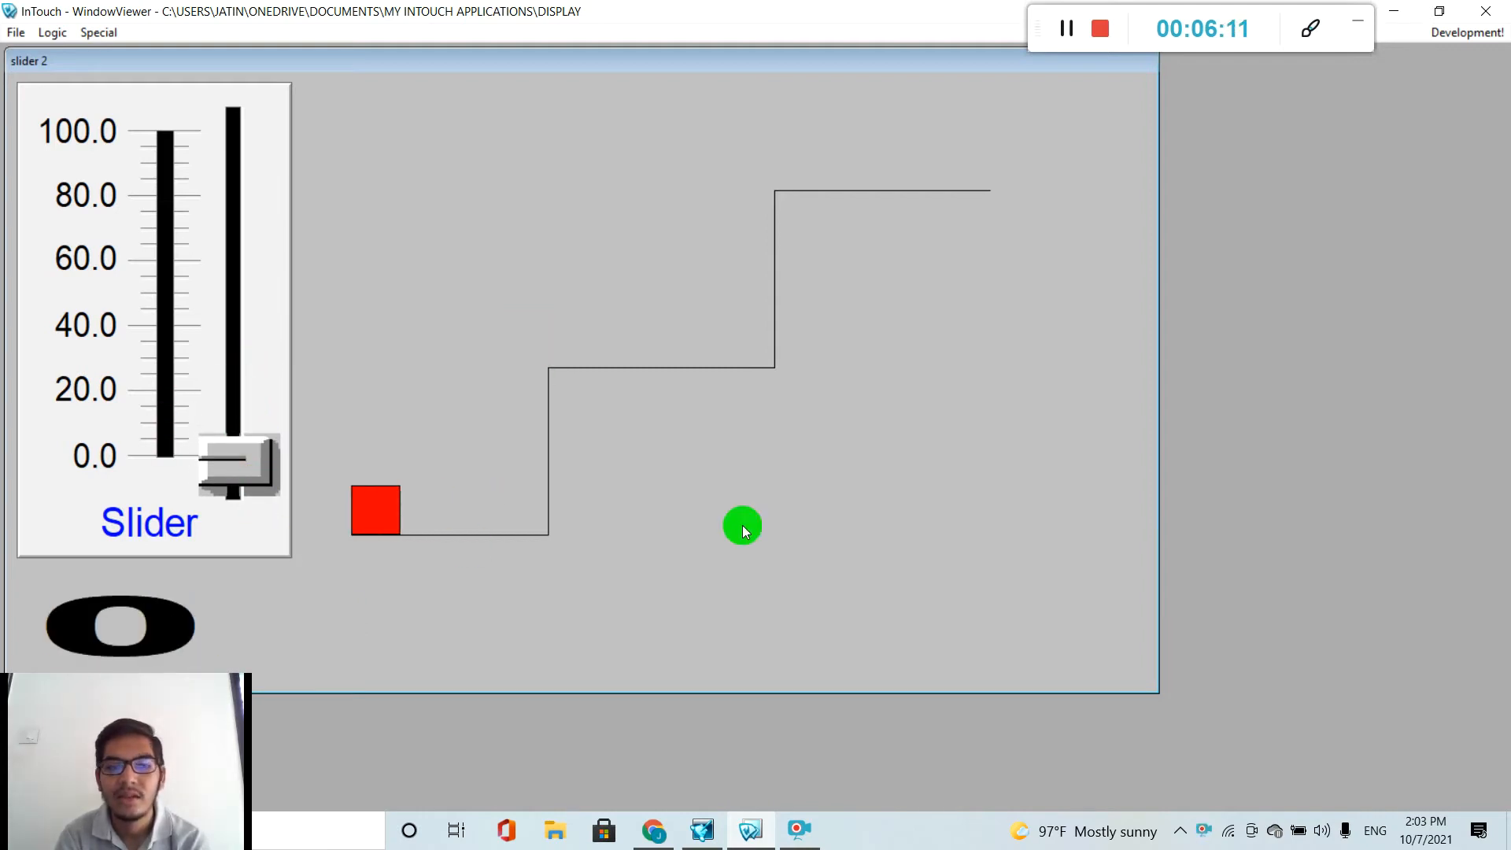
pyautogui.click(1464, 39)
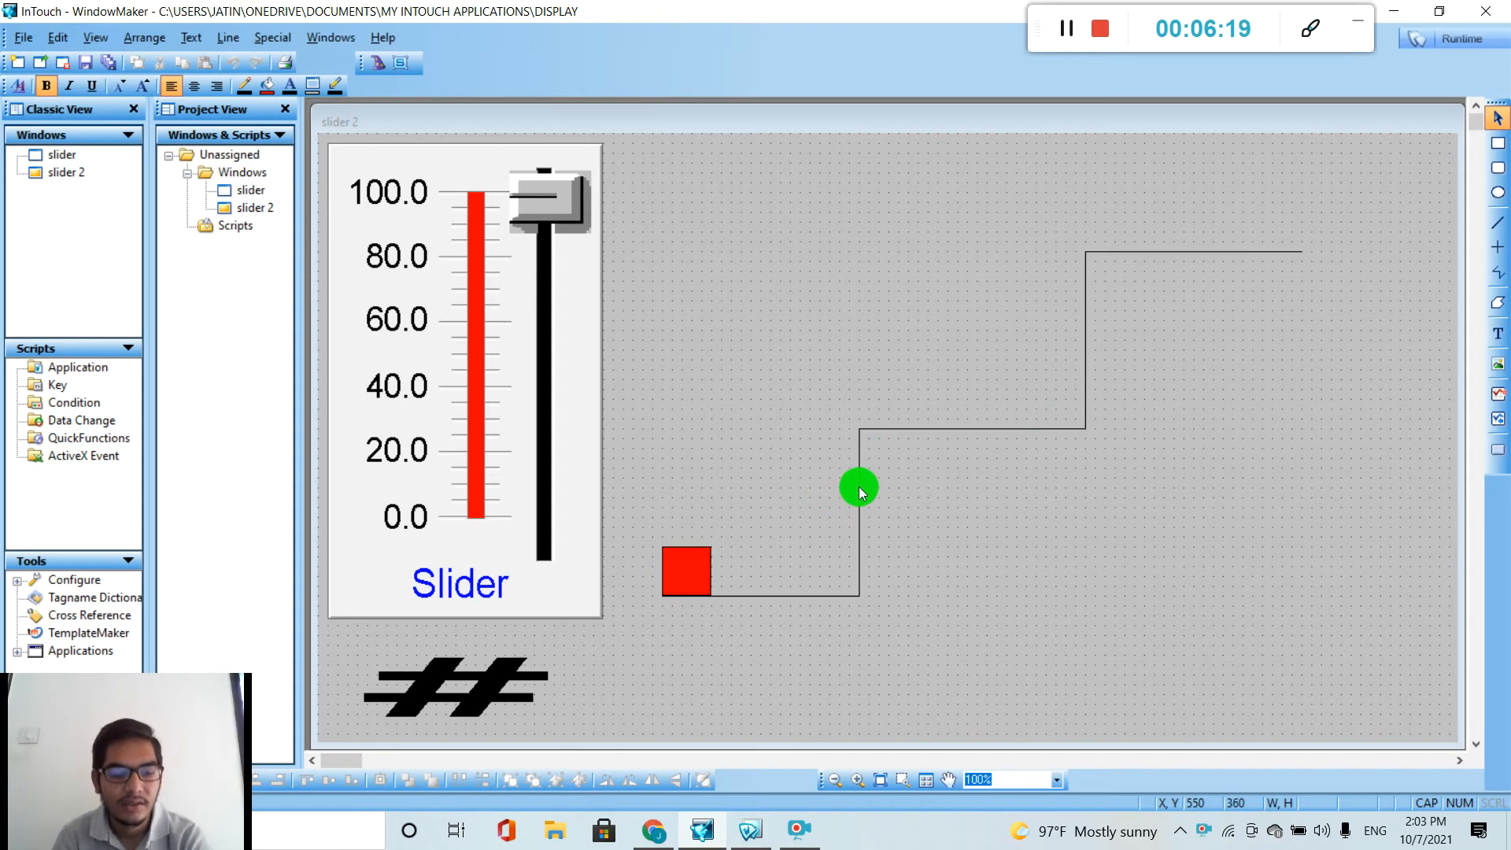
# Duplicate the first square twice, placing the copies at the start (X 500, Y 250) and end (X 730, Y 250) of the middle horizontal segment
pyautogui.click(698, 554)
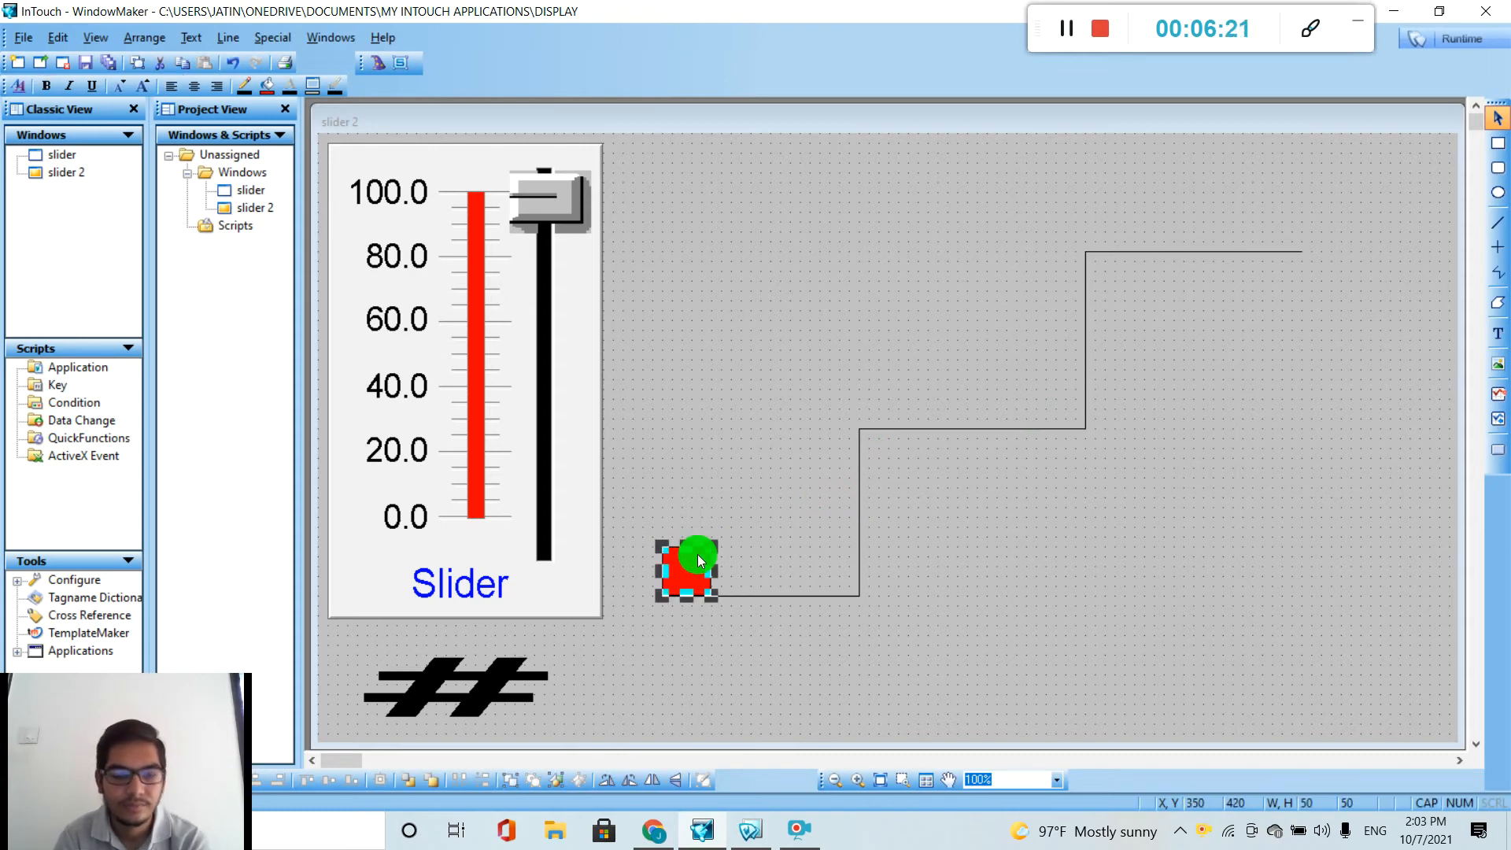
pyautogui.hotkey('ctrl', 'd')
pyautogui.moveTo(707, 592); pyautogui.dragTo(842, 405)
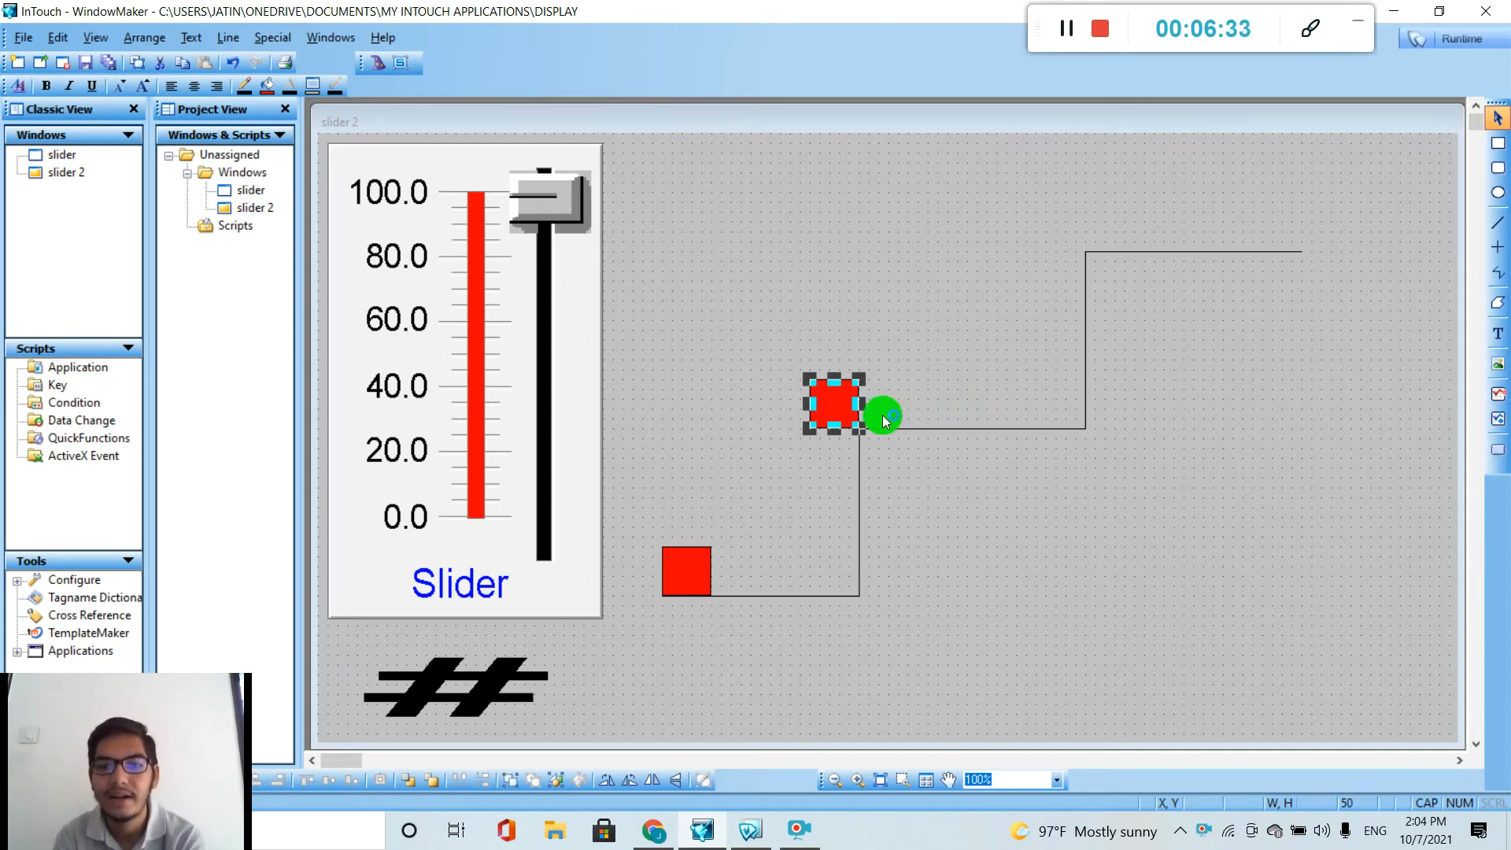
pyautogui.hotkey('ctrl', 'v')
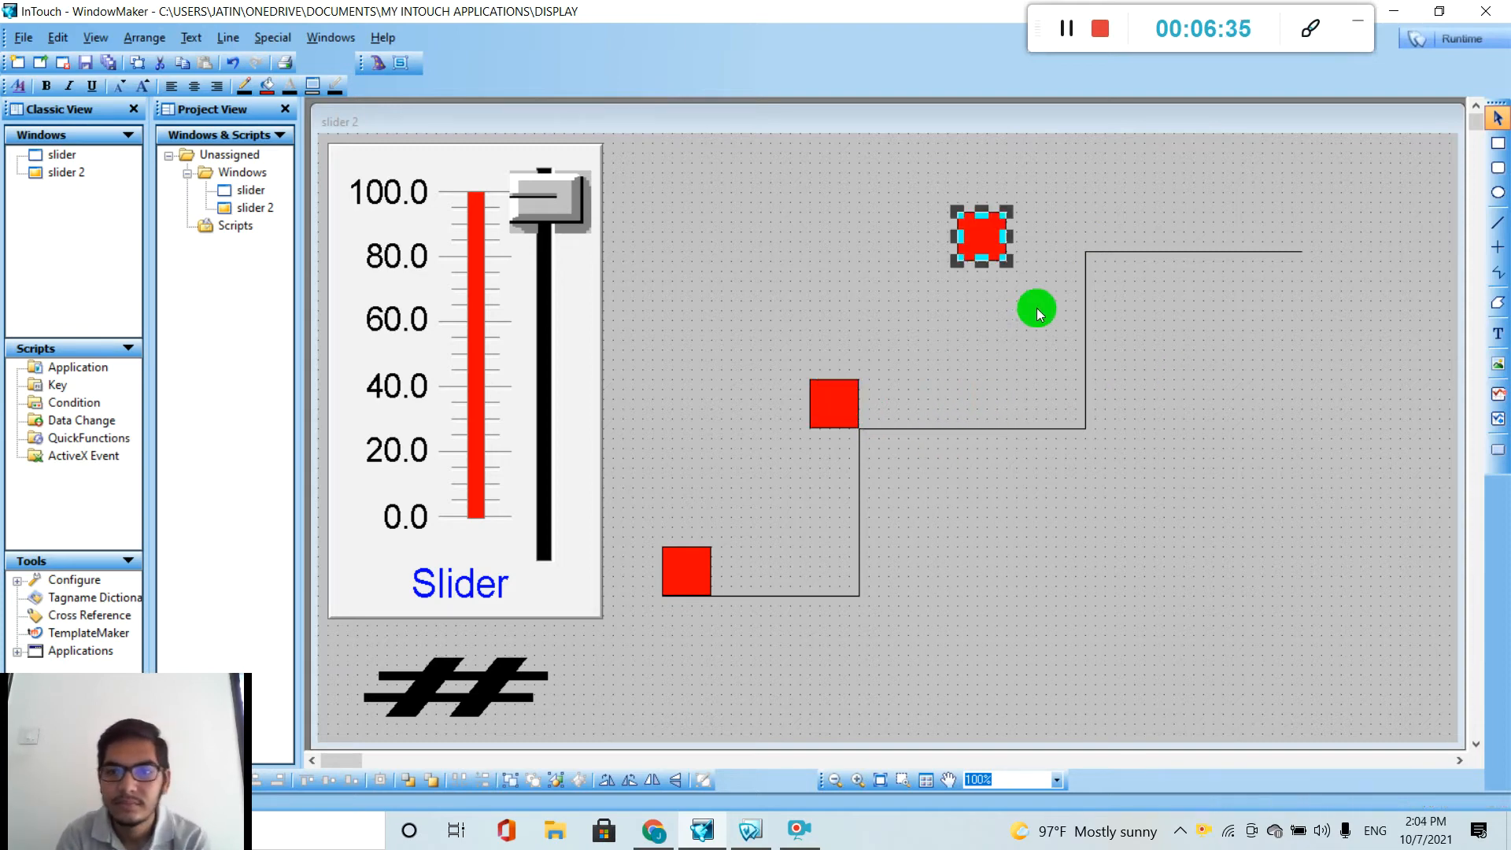
pyautogui.moveTo(988, 227); pyautogui.dragTo(1066, 410)
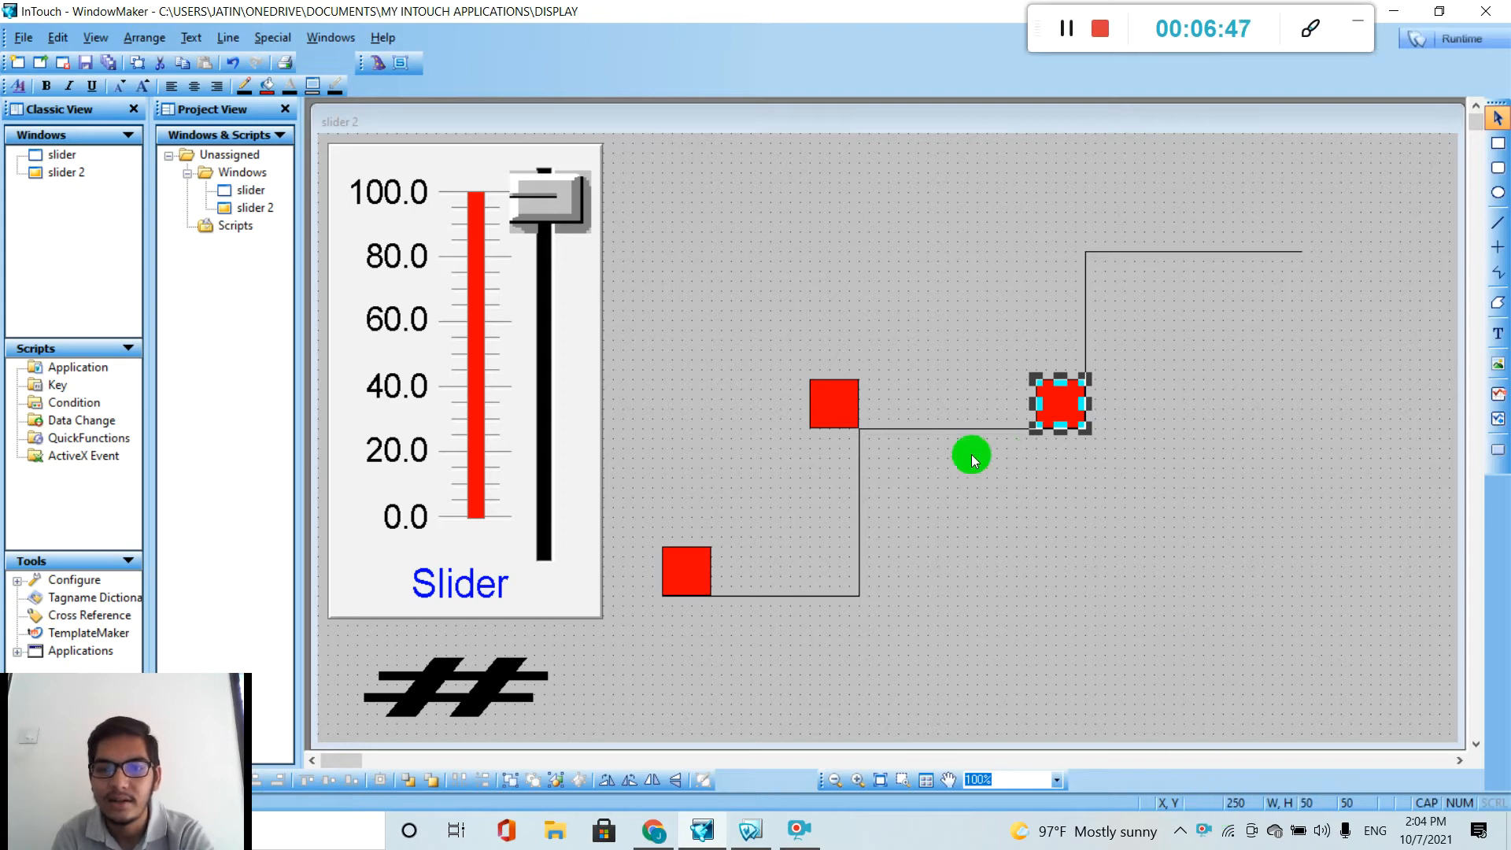
# Set the horizontal location link of the square starting the middle segment to values 20 to 30 and horizontal movement 0 to 230
pyautogui.click(834, 405)
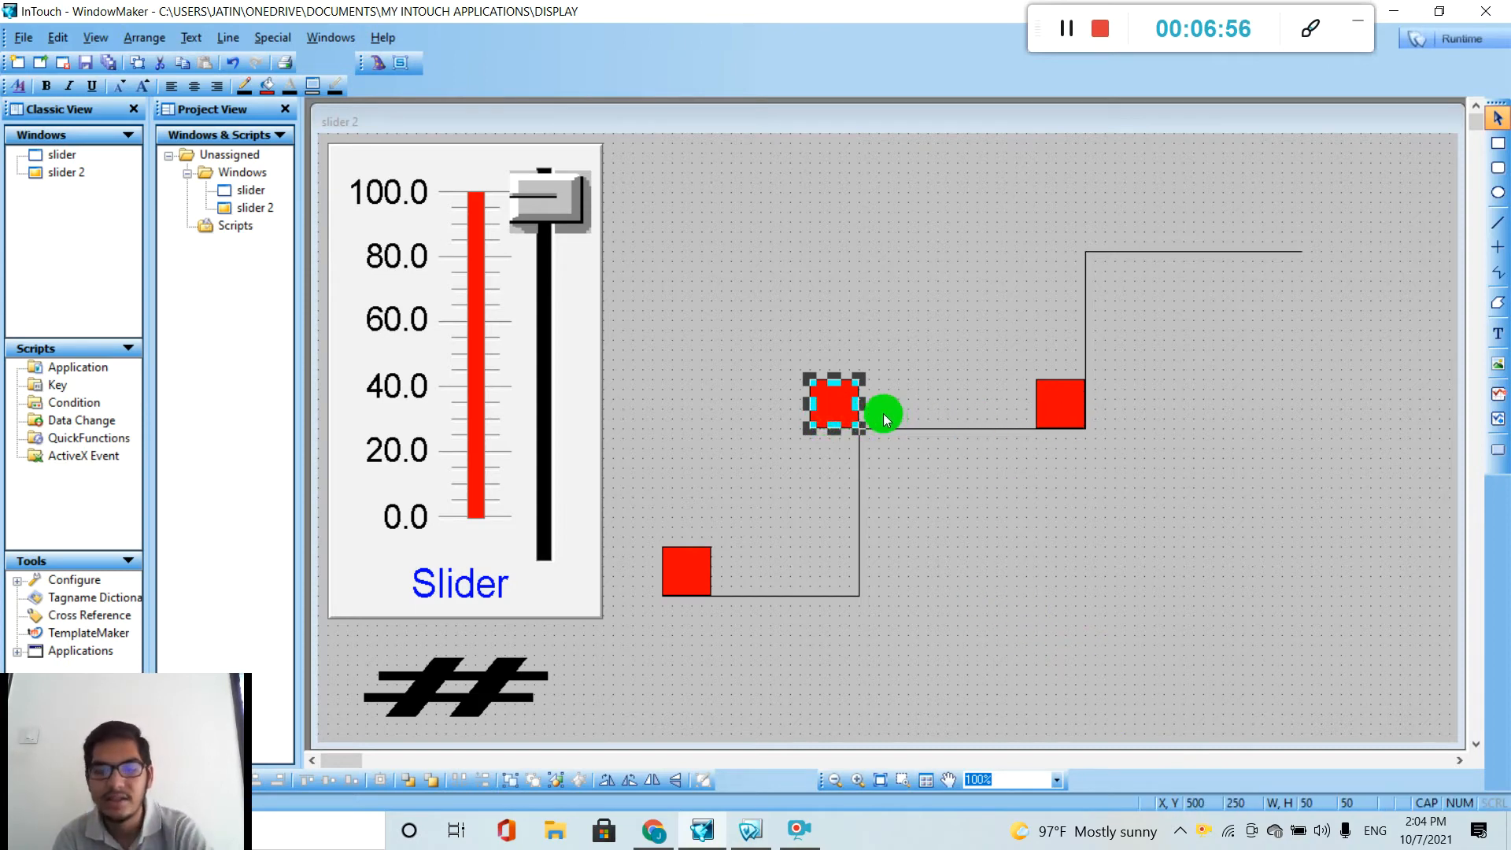
pyautogui.doubleClick(843, 404)
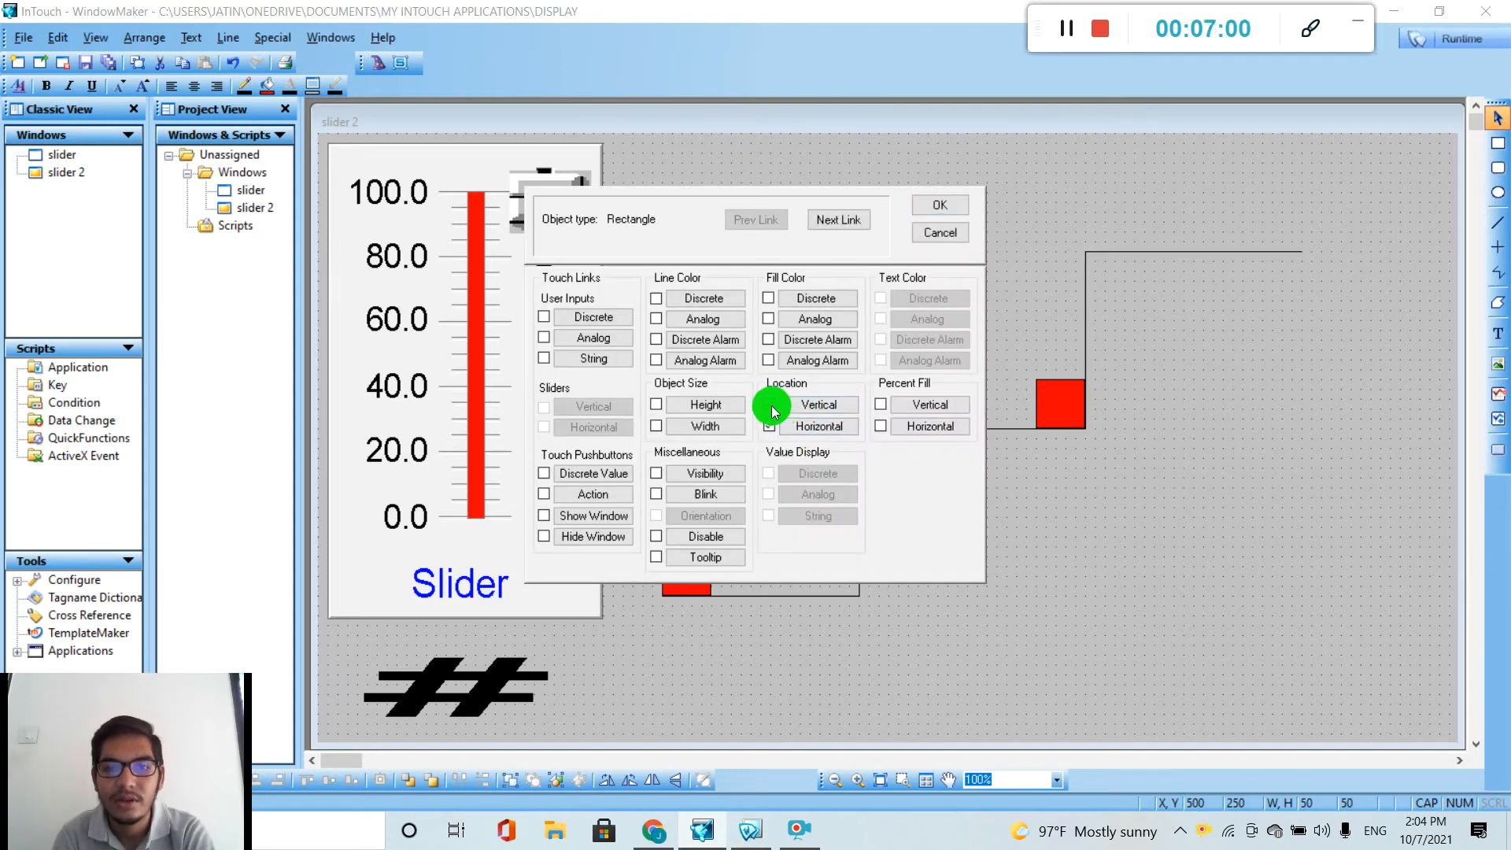
pyautogui.click(802, 426)
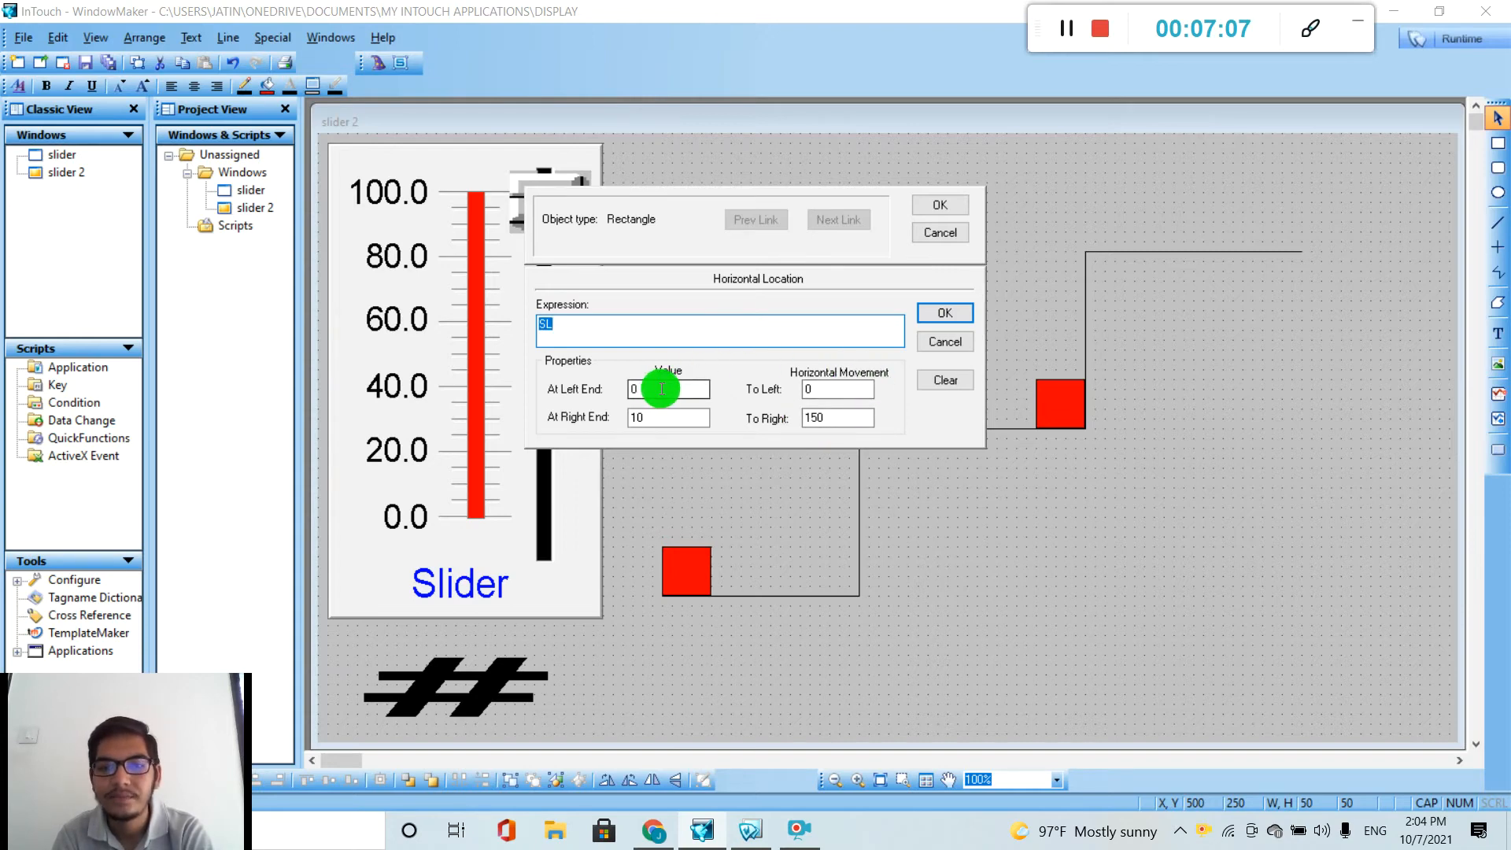
pyautogui.click(658, 416)
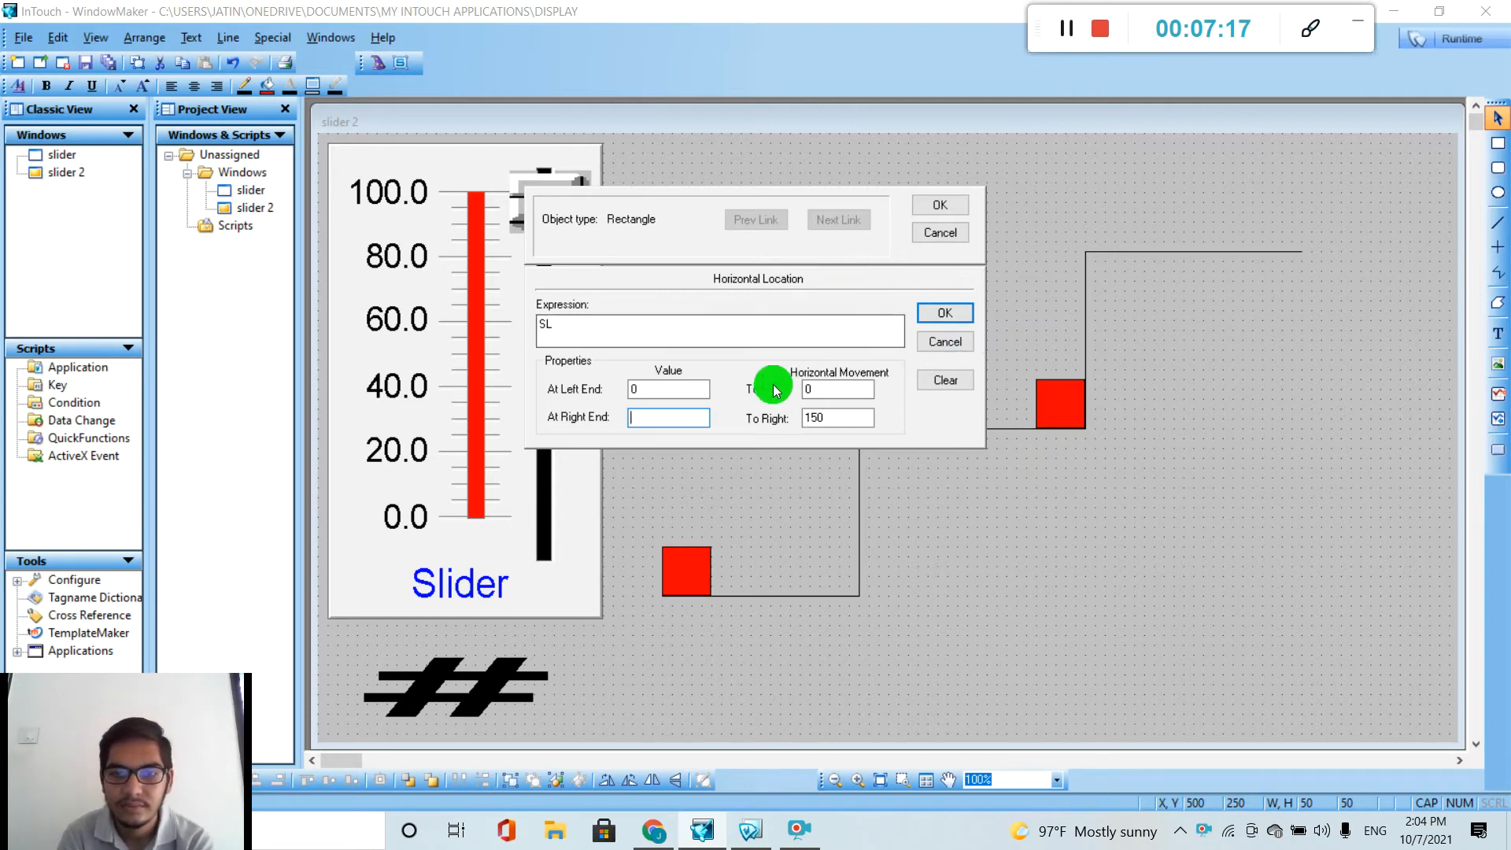
pyautogui.write('230')
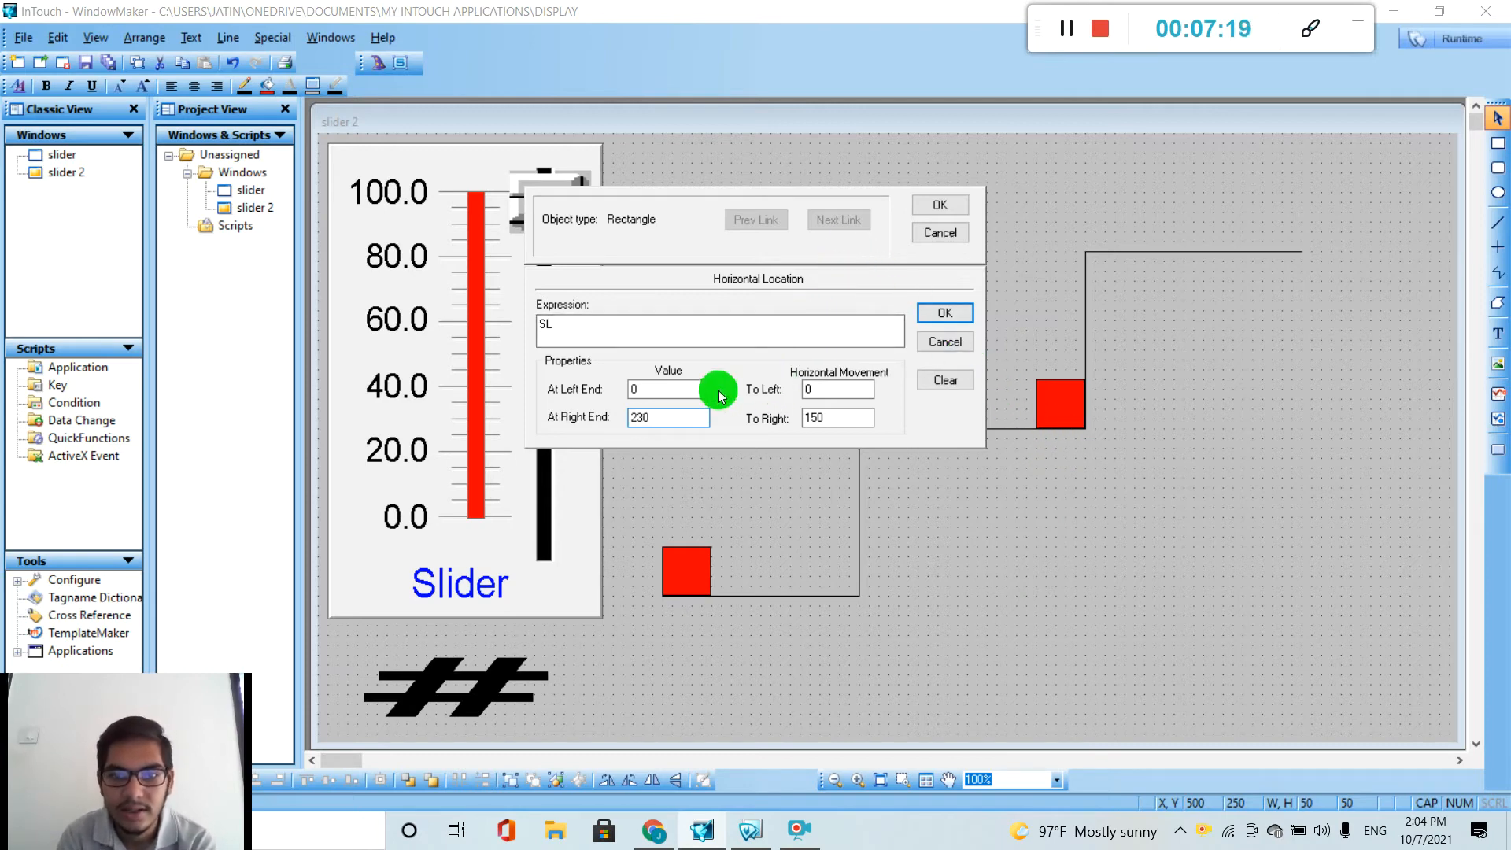
pyautogui.click(823, 382)
pyautogui.write('0')
pyautogui.click(671, 415)
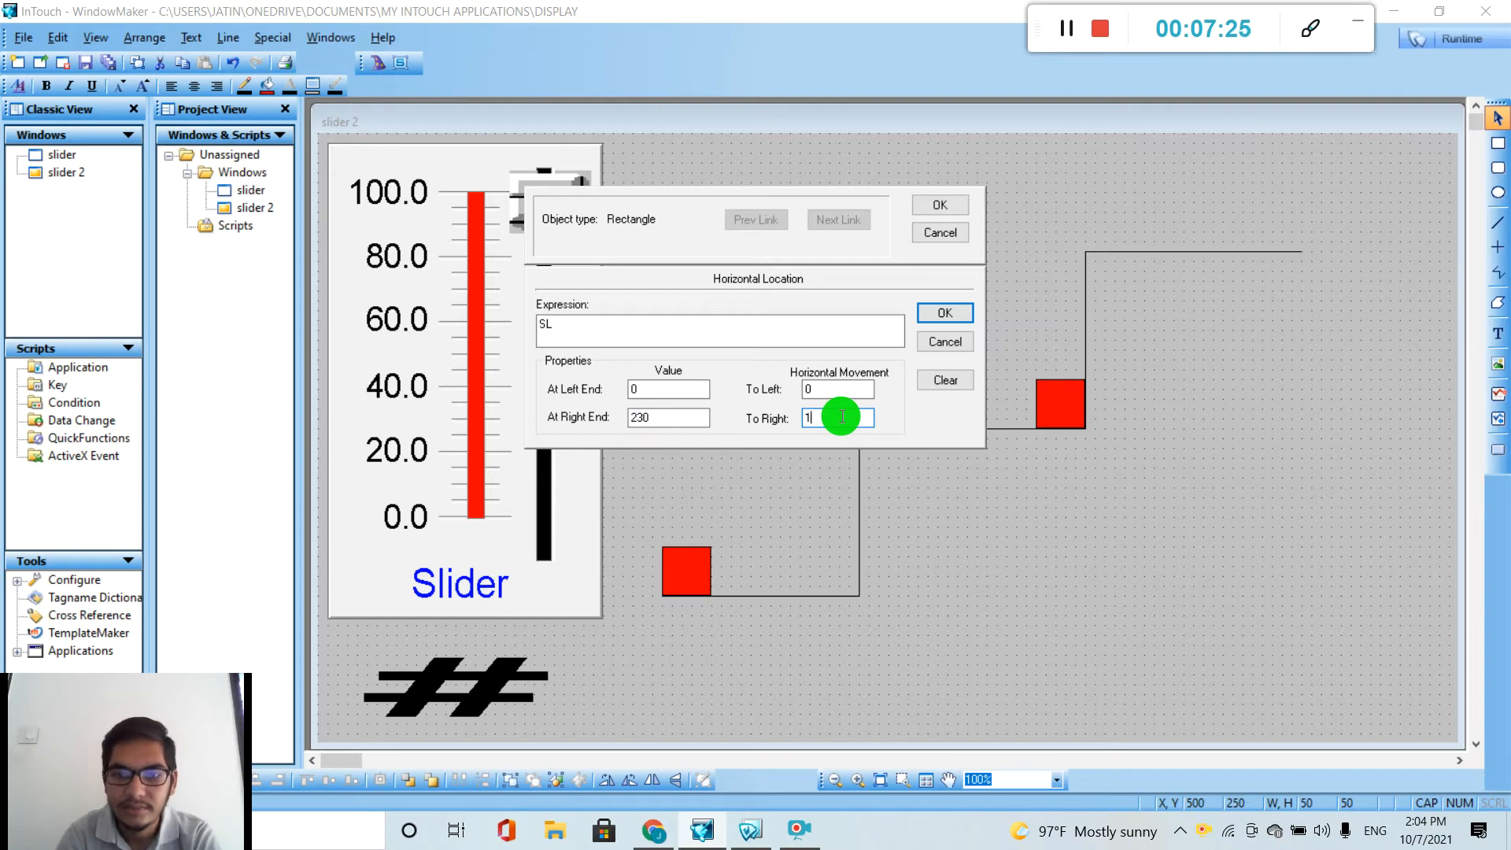
pyautogui.write('230')
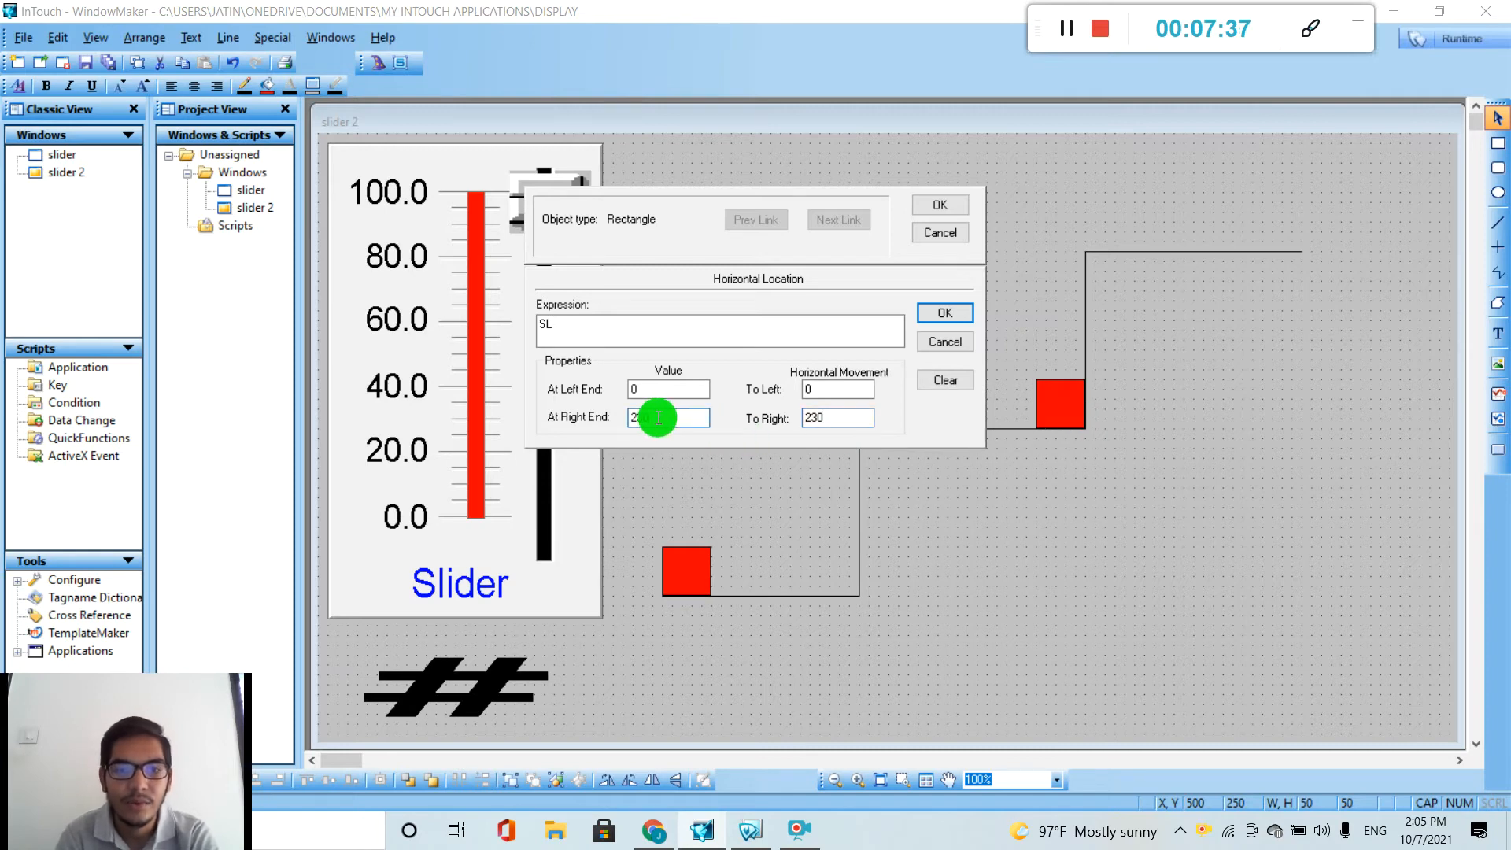
pyautogui.write('3')
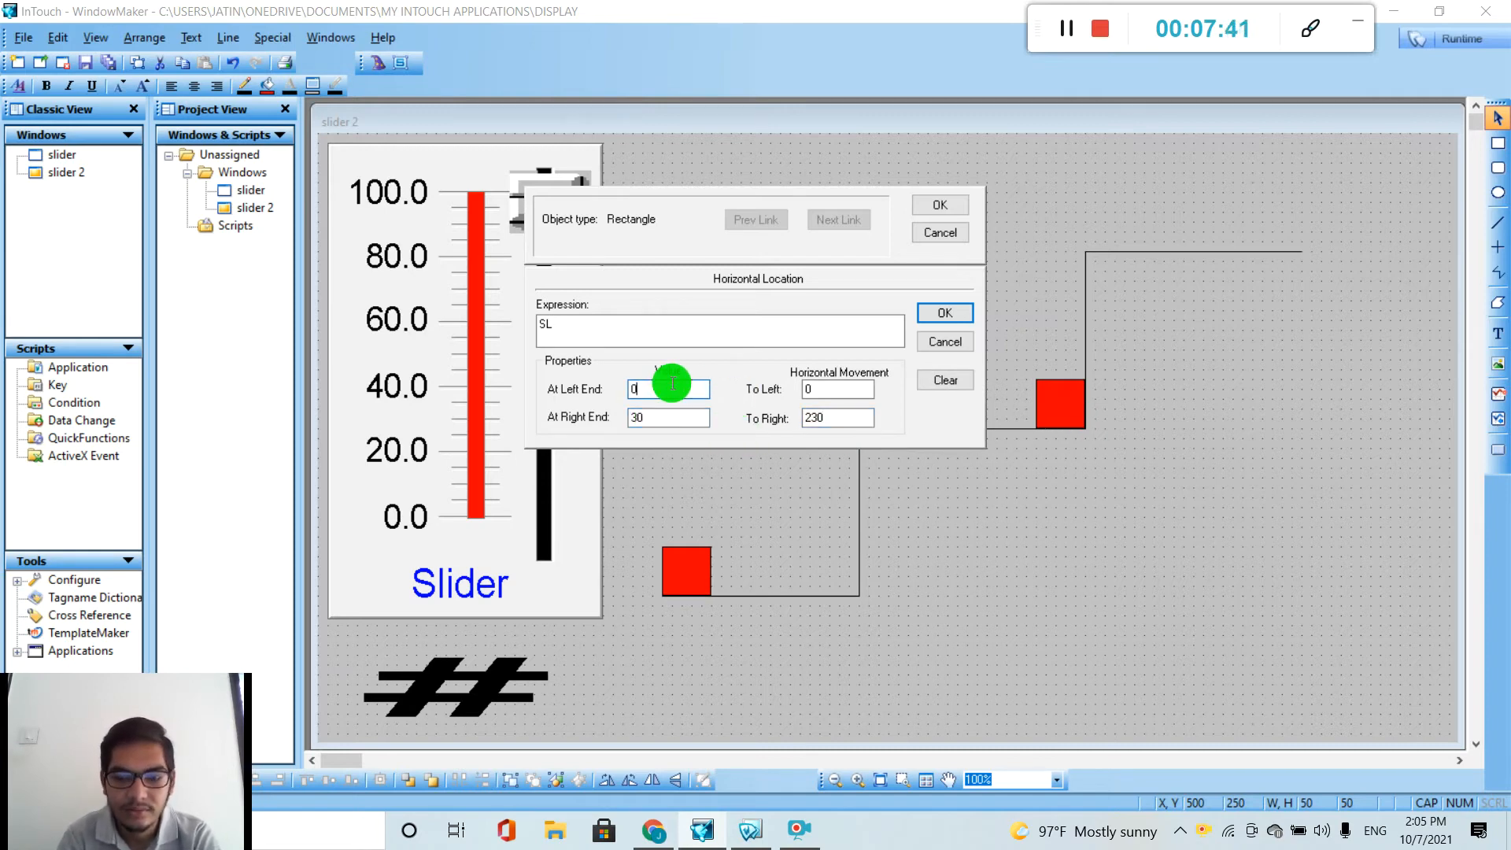
pyautogui.write('20')
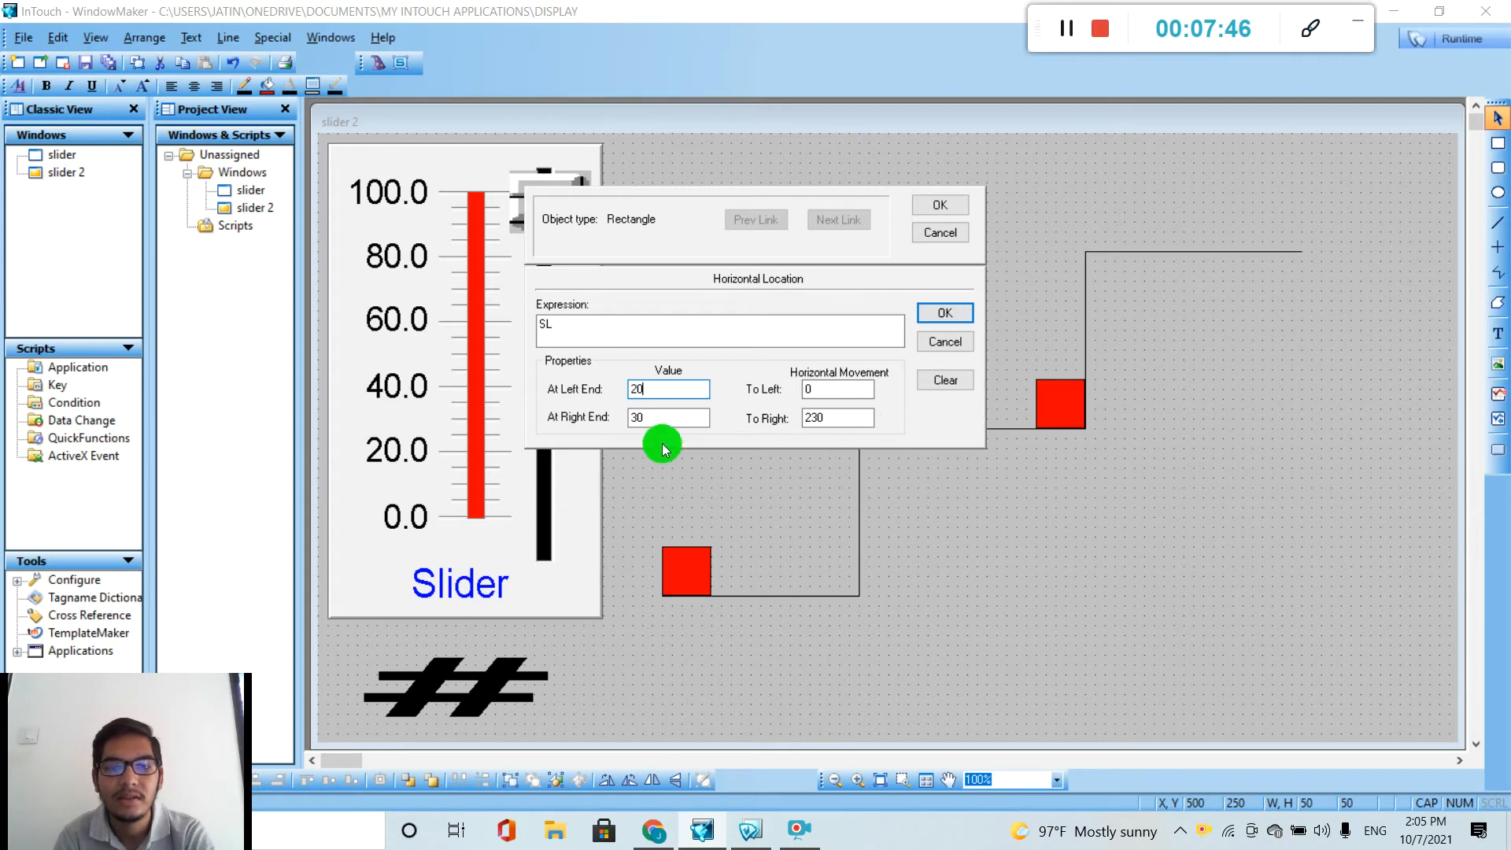
pyautogui.click(946, 201)
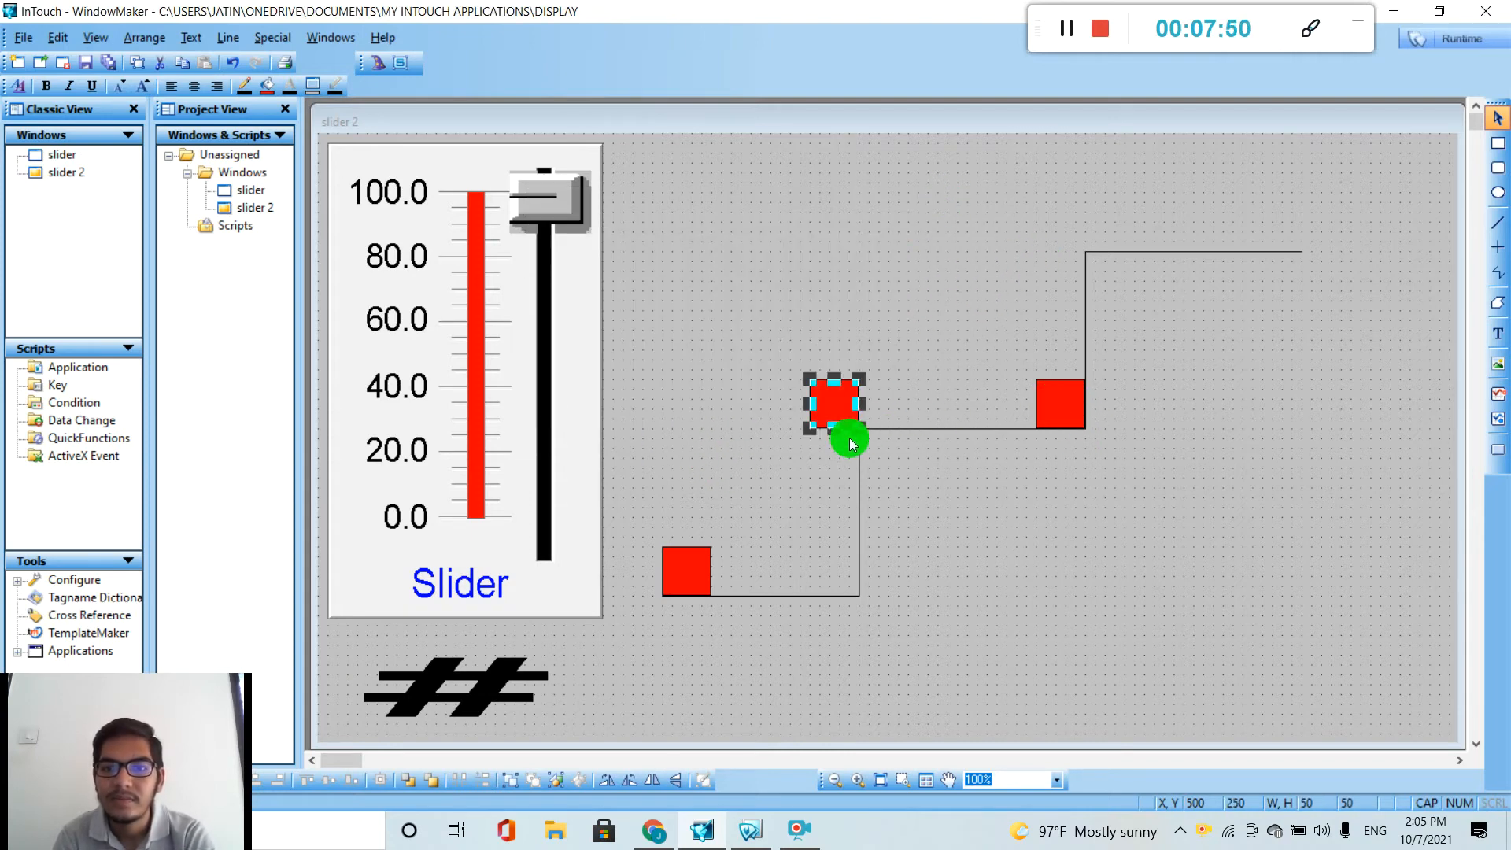
# Duplicate the square ending the middle horizontal segment and place the copy at the upper corner of the path (X 730, Y 70)
pyautogui.click(1064, 392)
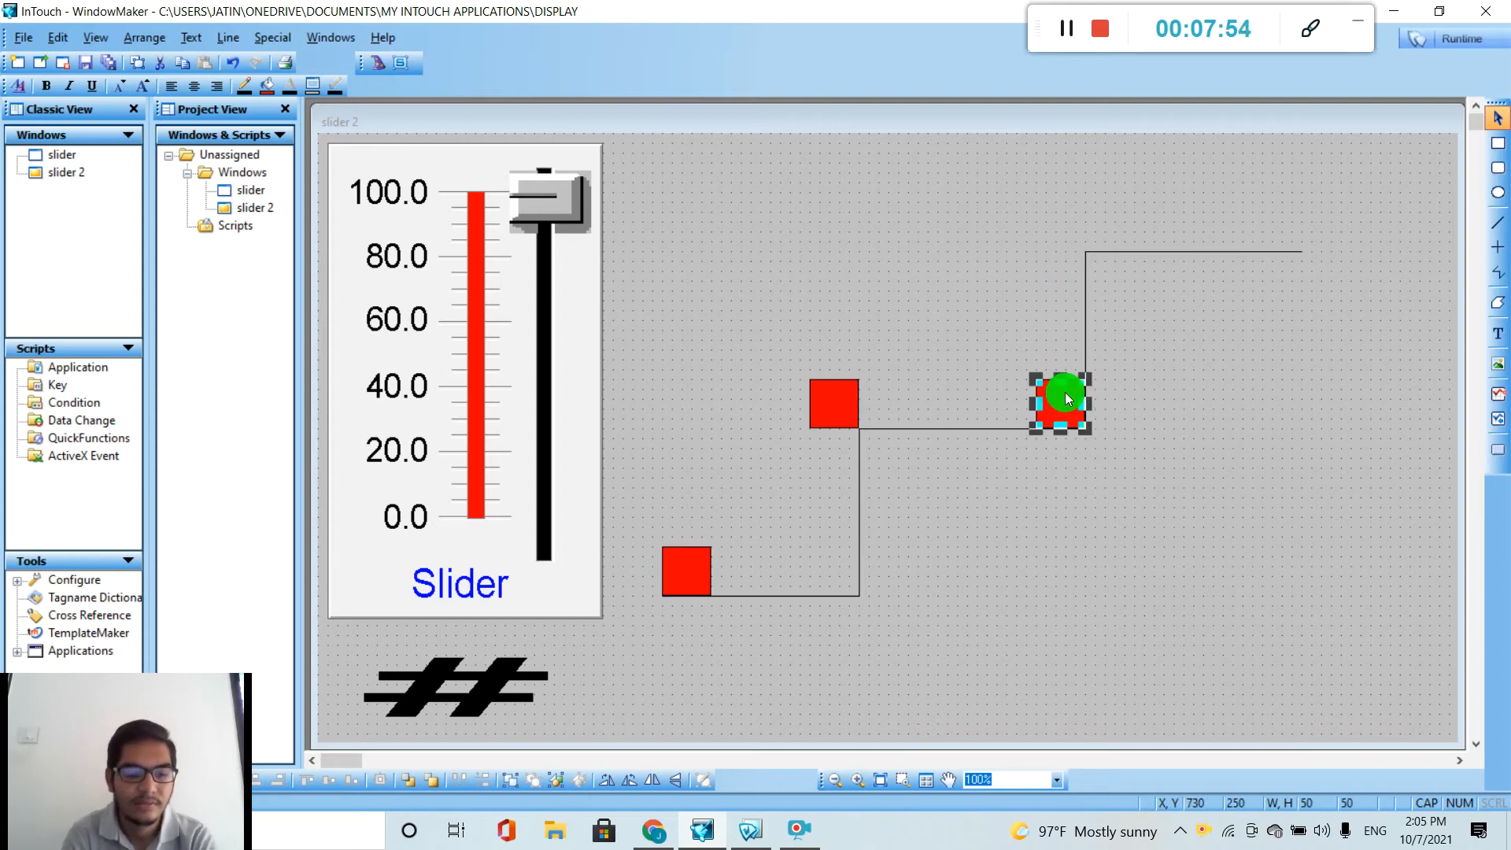
pyautogui.hotkey('ctrl', 'd')
pyautogui.click(1067, 266)
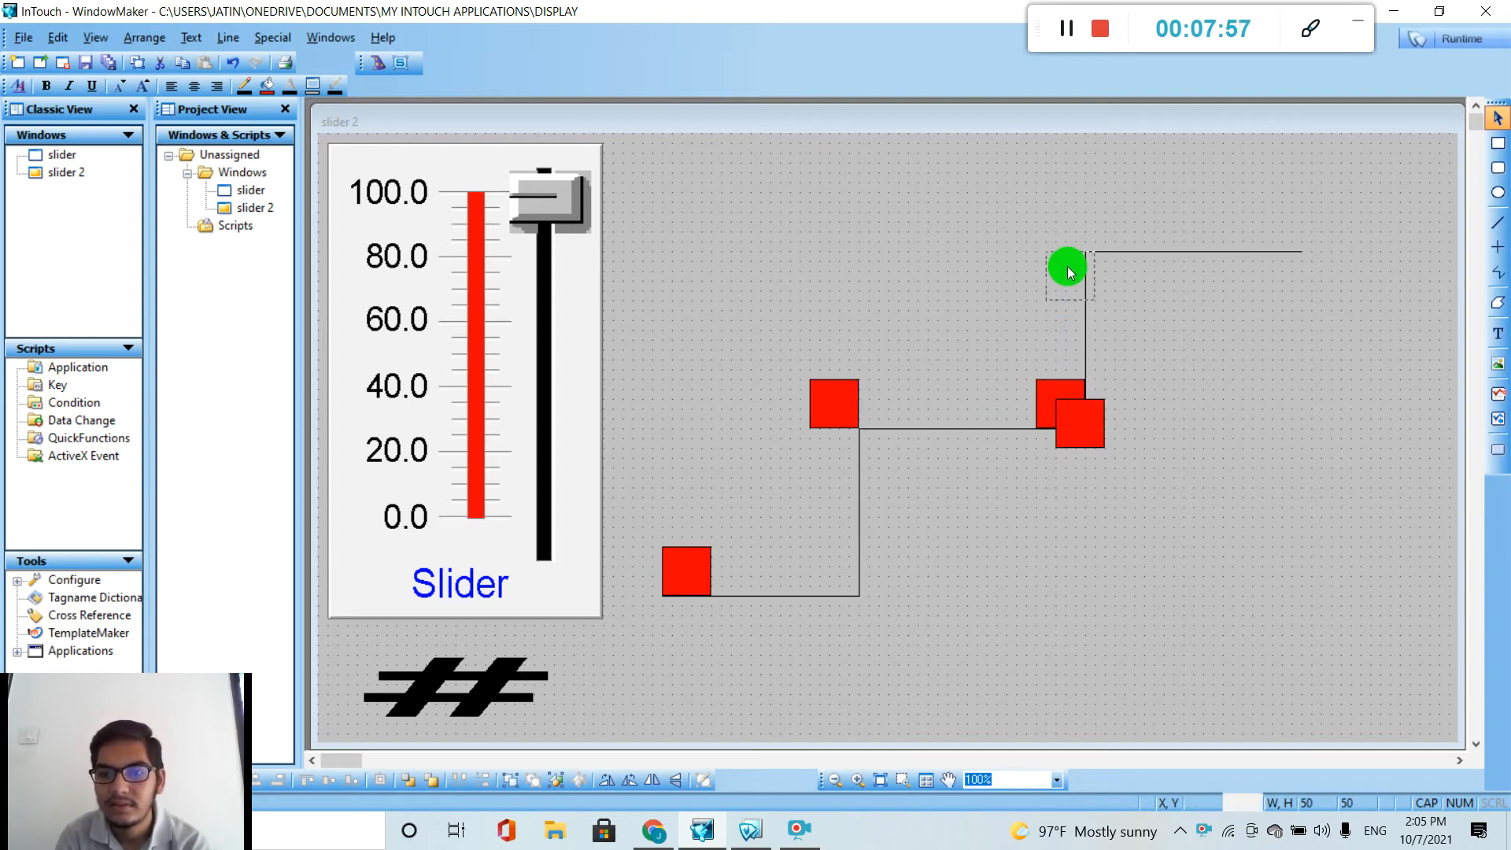
pyautogui.moveTo(1055, 227); pyautogui.dragTo(1052, 221)
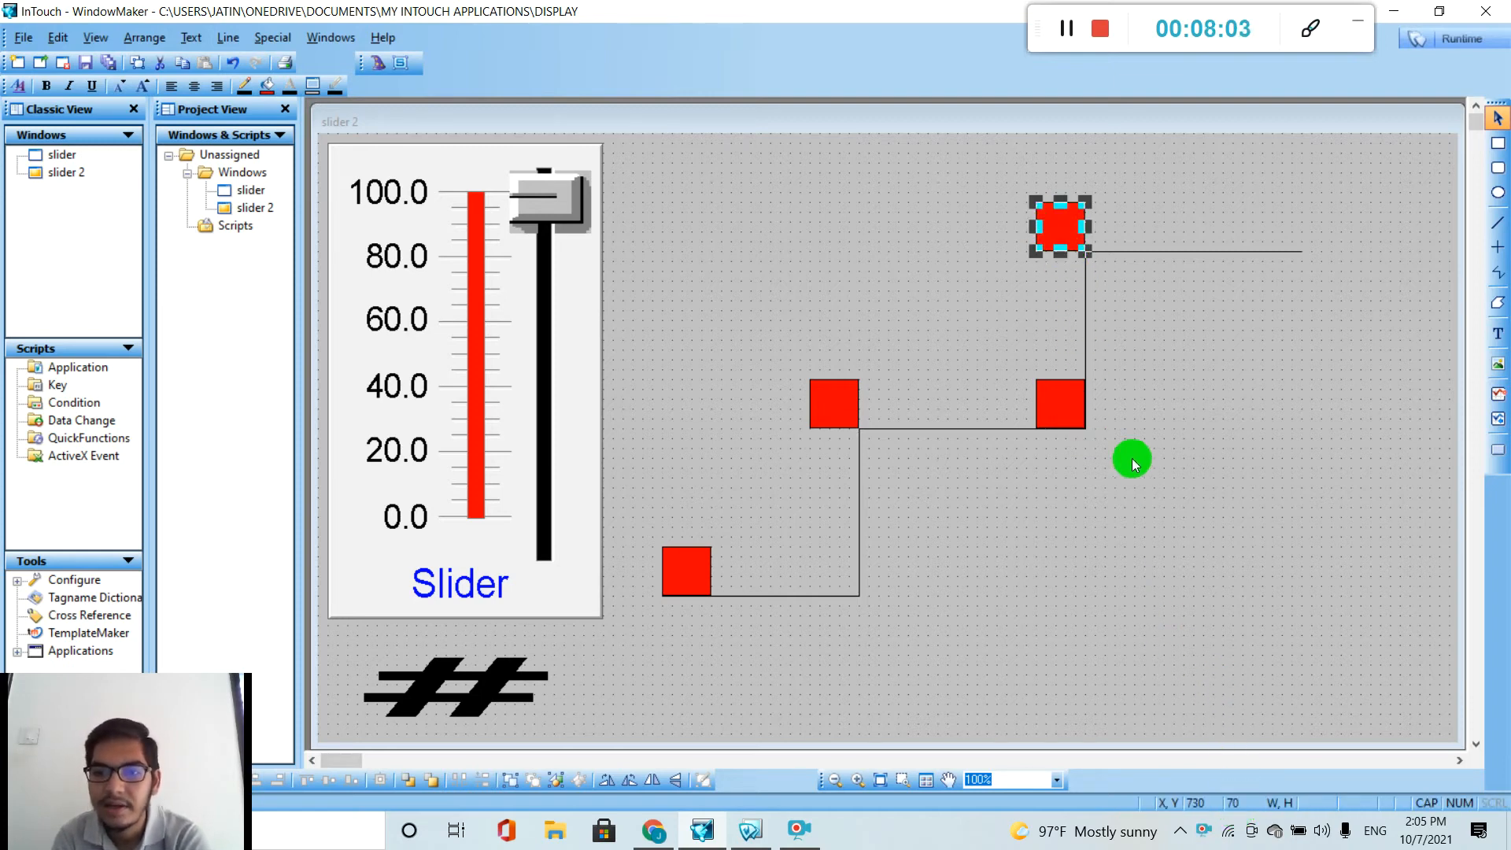
pyautogui.click(1065, 412)
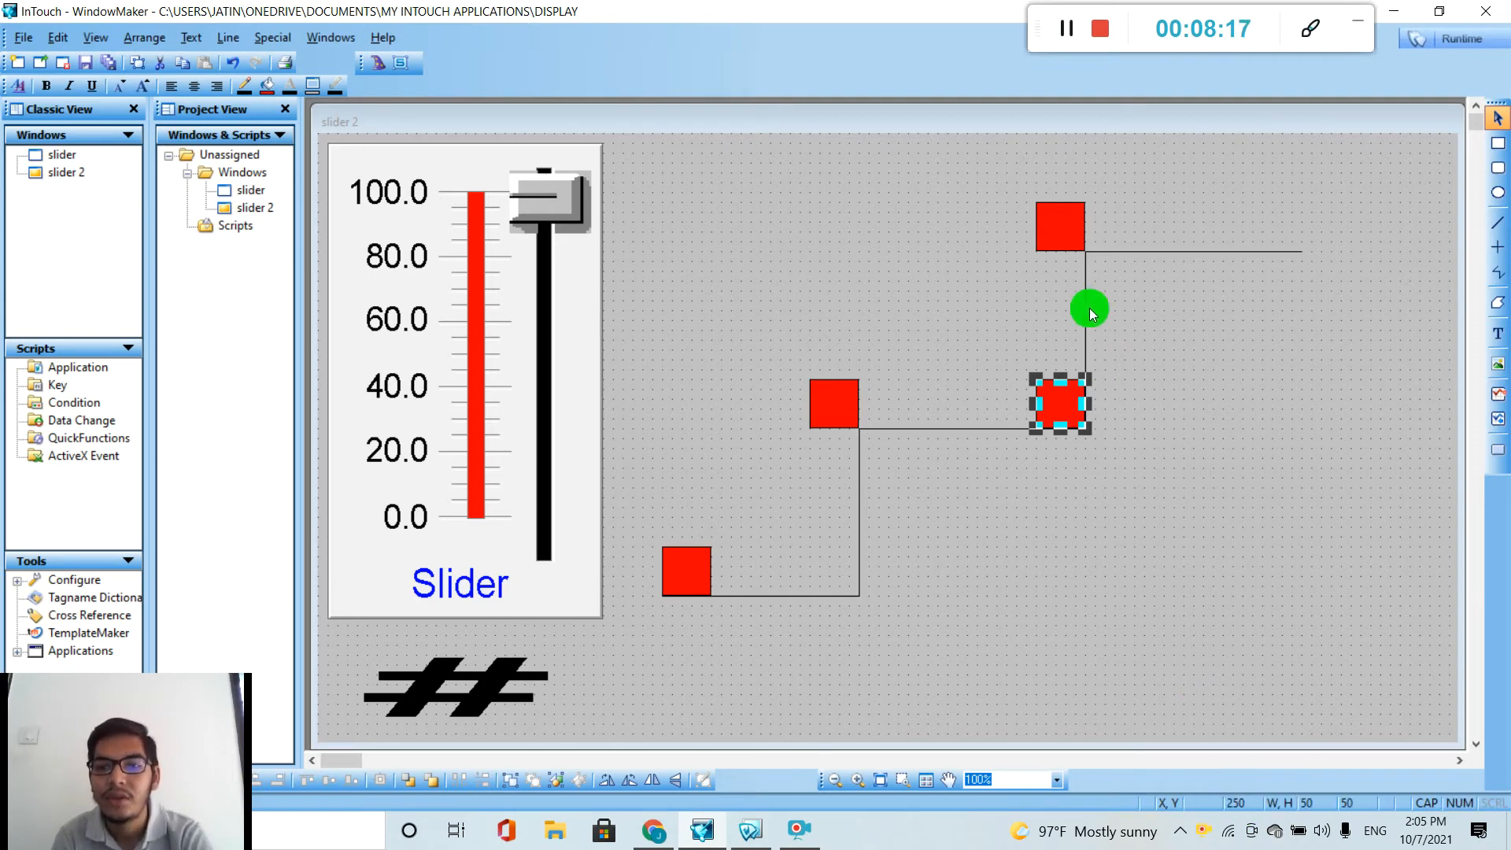
# Set the vertical location link of the square starting the middle segment to values 30 to 40, moving up 170 and down 0
pyautogui.doubleClick(842, 396)
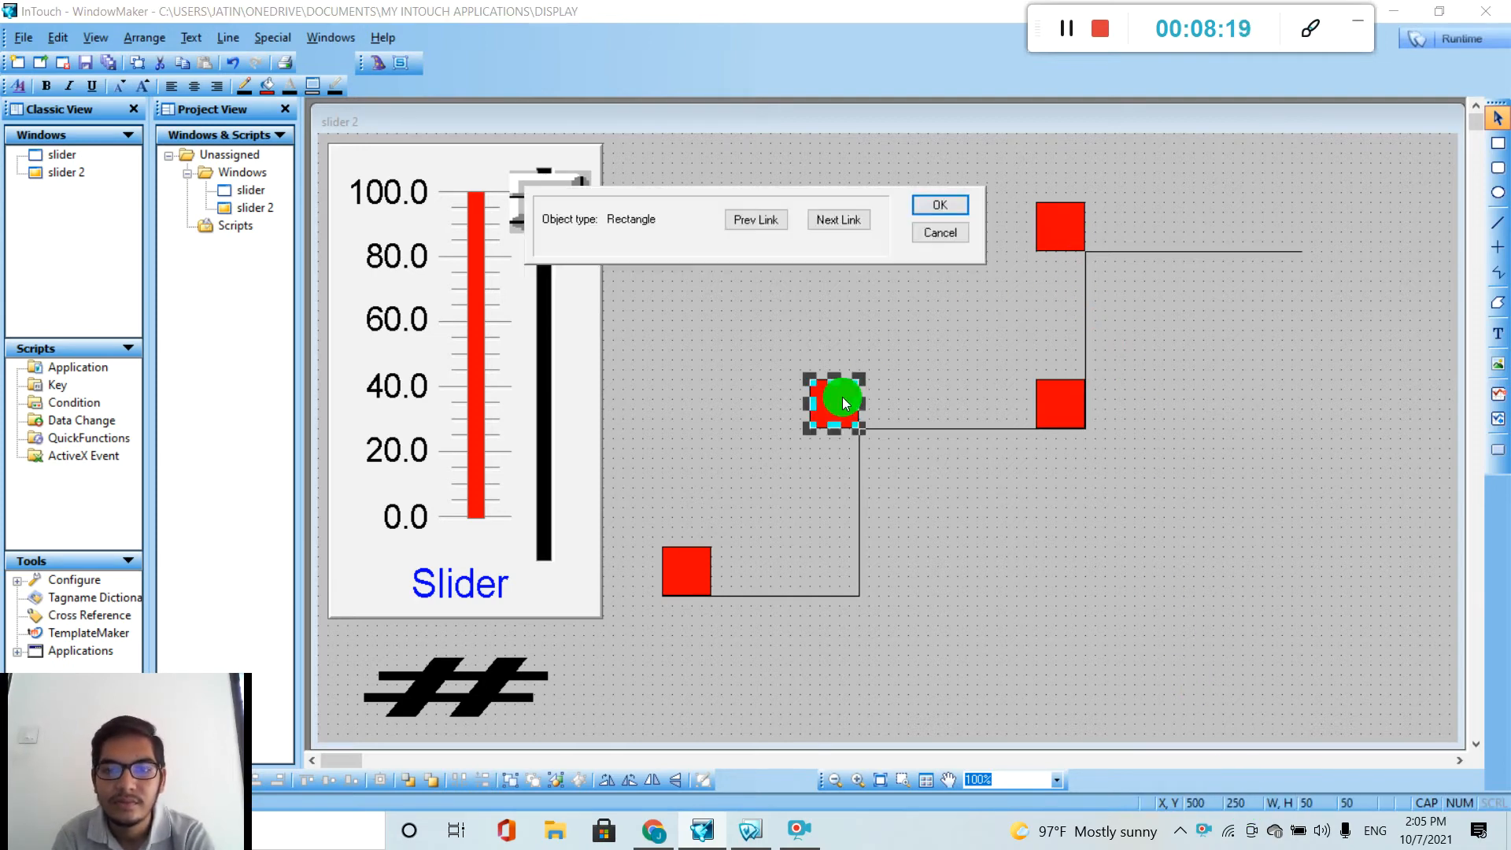
pyautogui.click(809, 406)
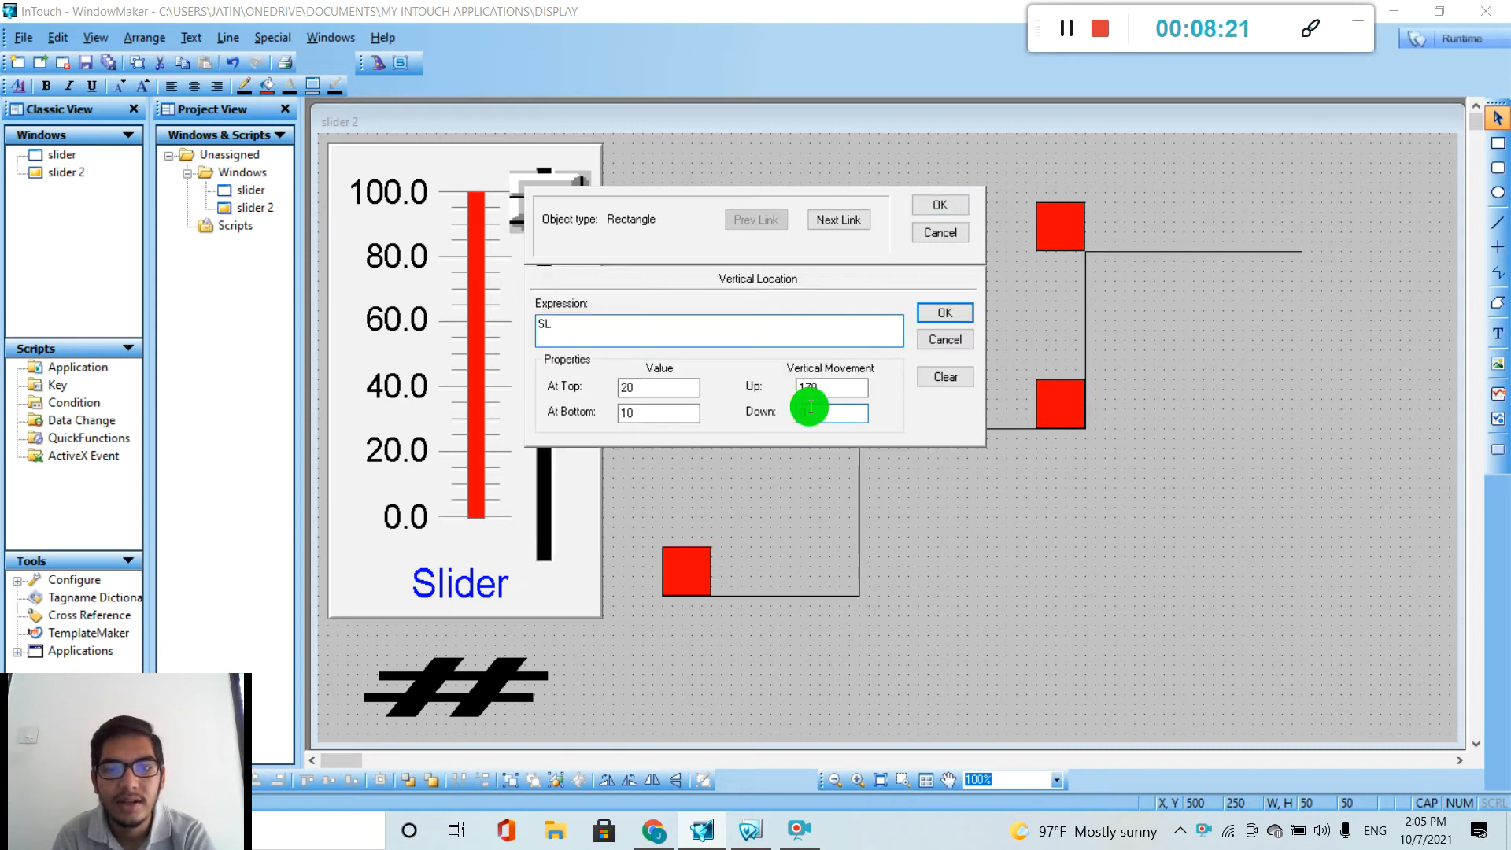
pyautogui.click(810, 409)
pyautogui.write('0')
pyautogui.click(817, 391)
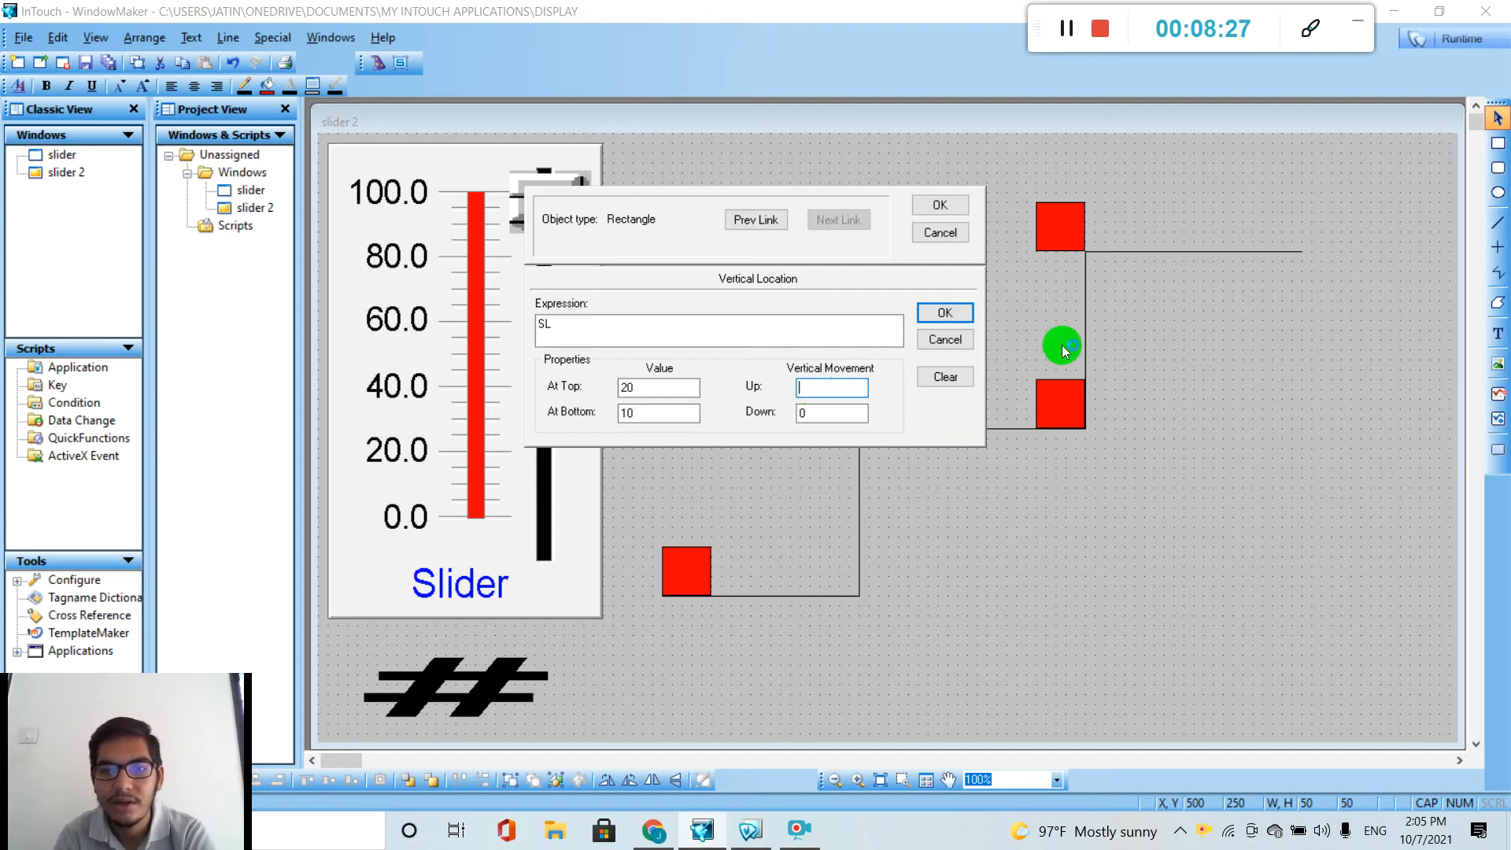
pyautogui.write('170')
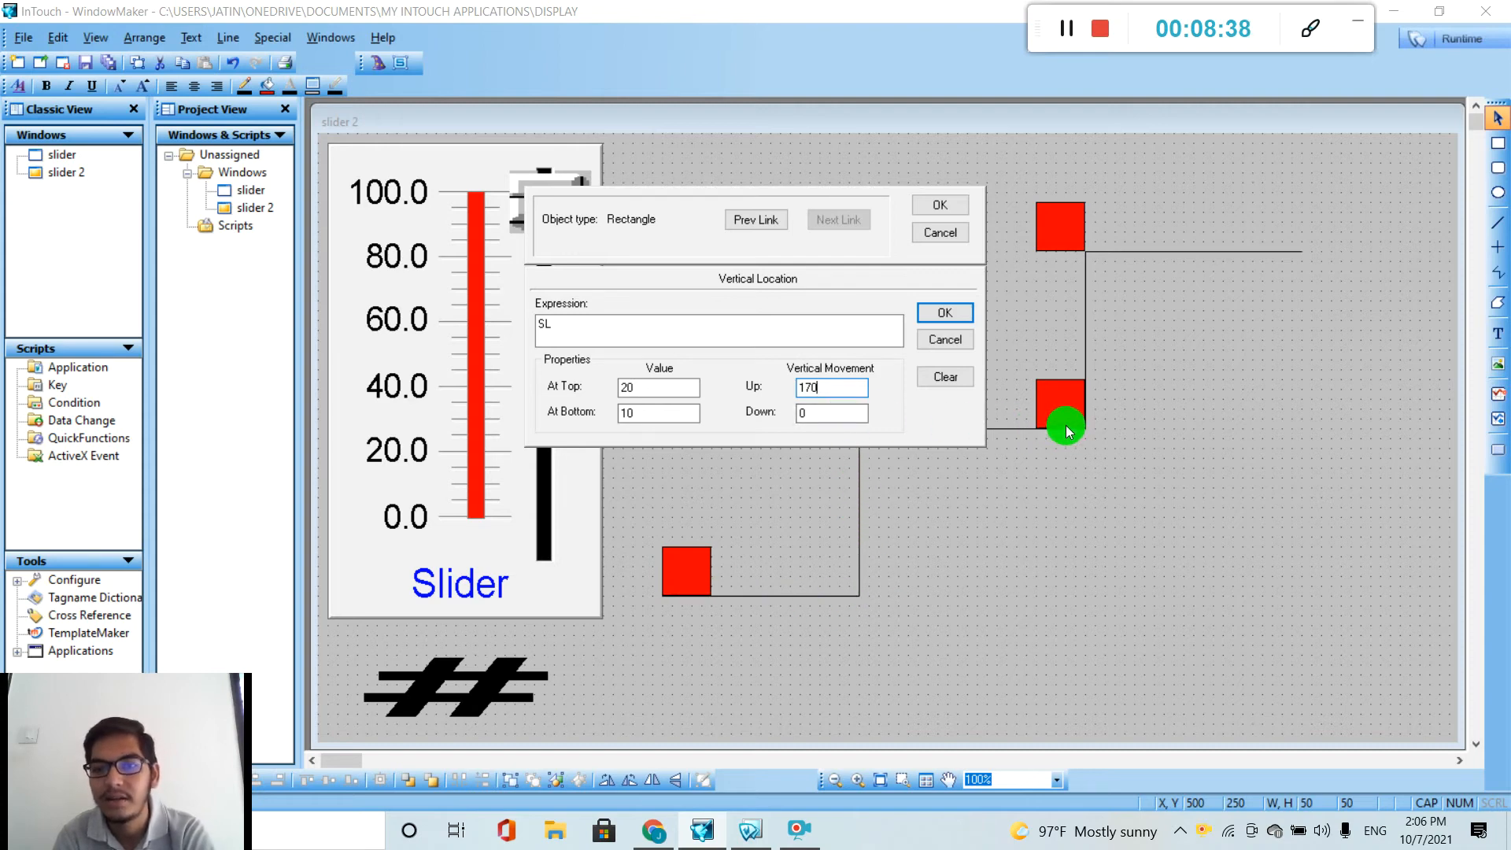
pyautogui.click(652, 414)
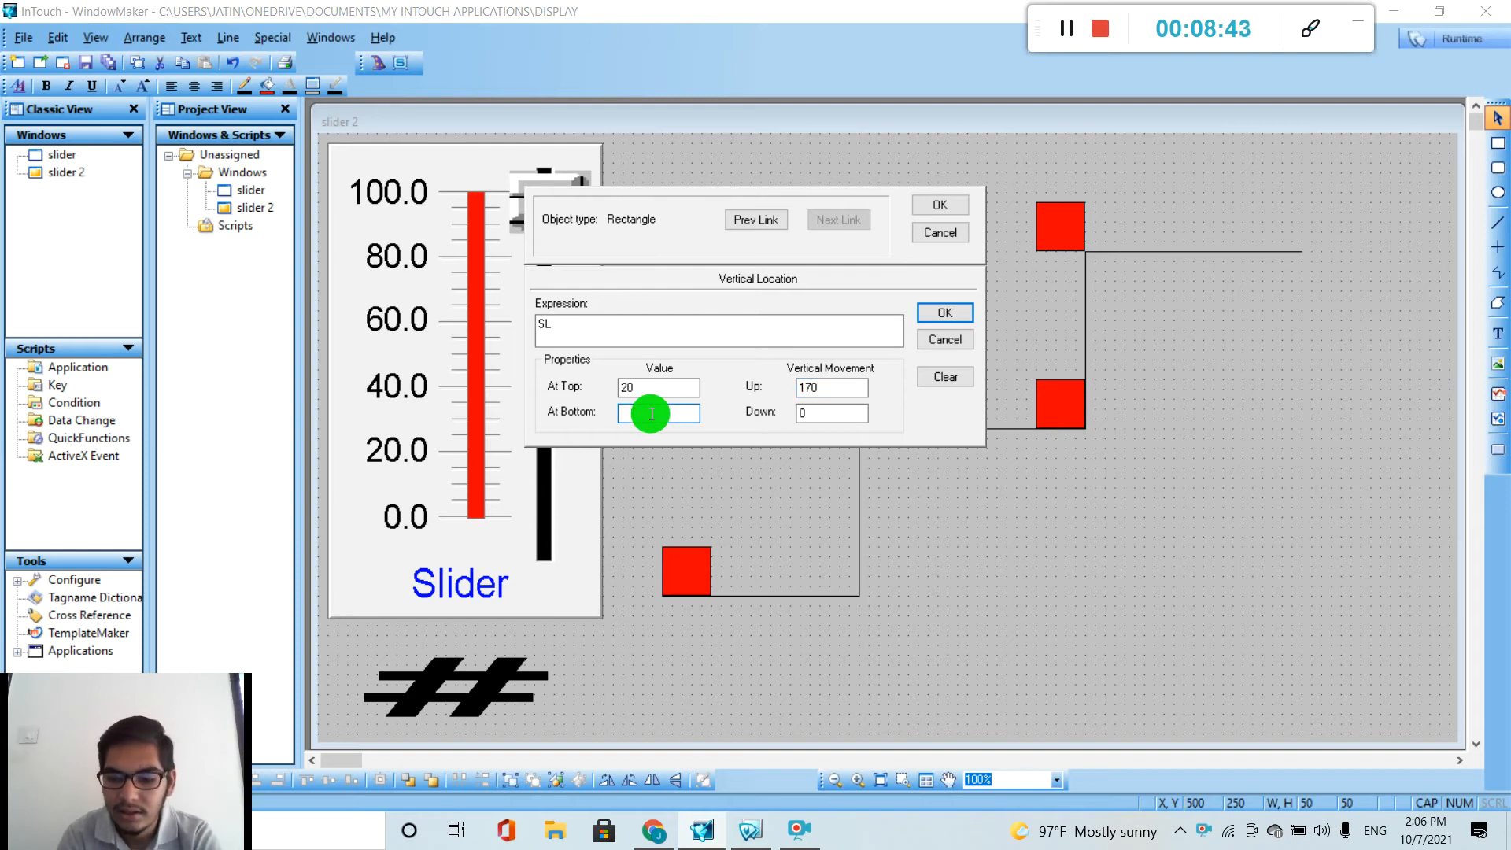
pyautogui.write('30')
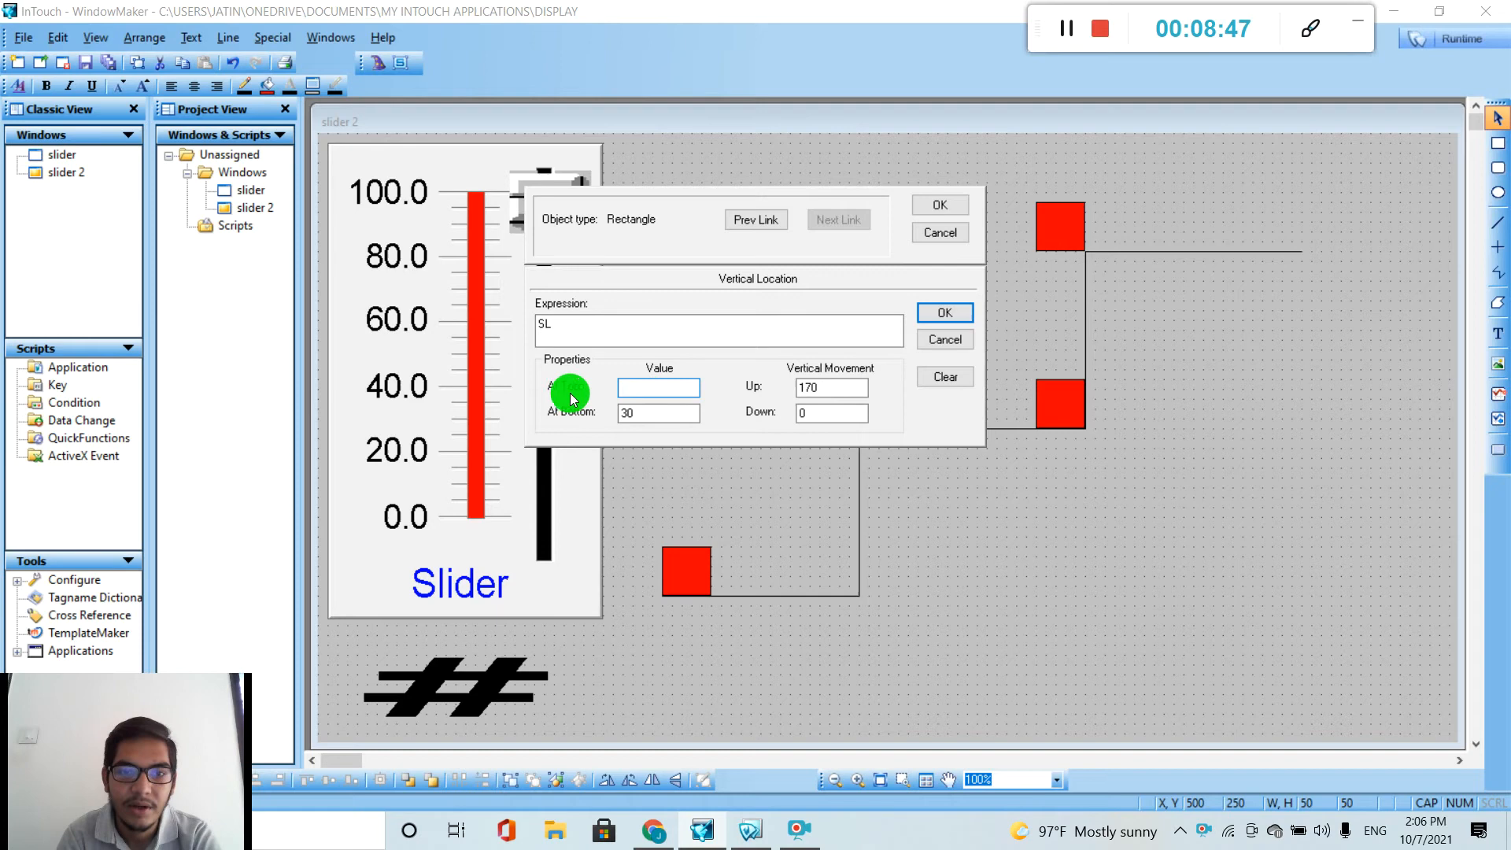
pyautogui.write('40')
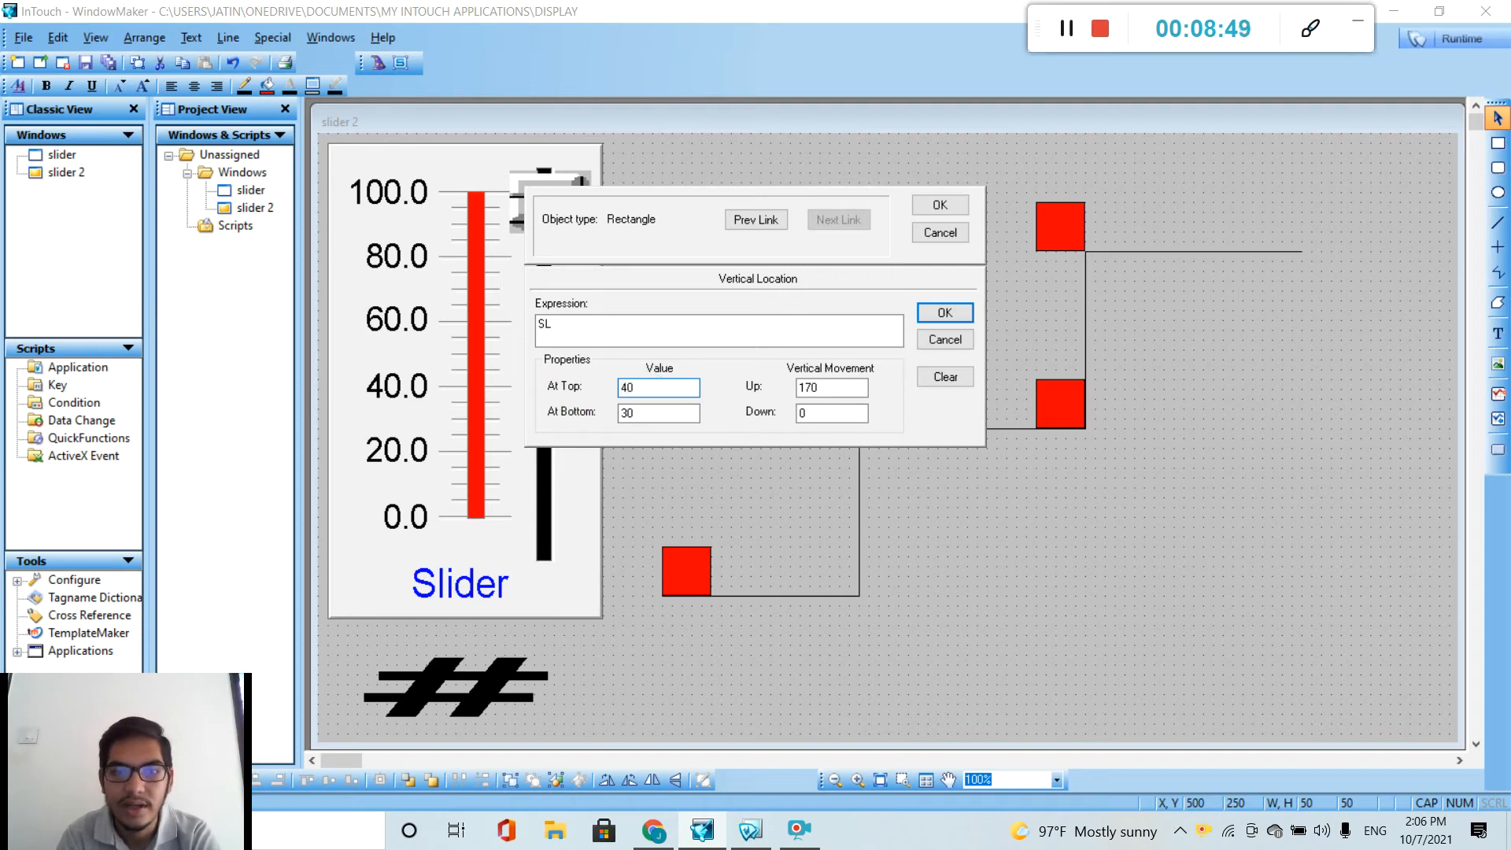
pyautogui.click(948, 314)
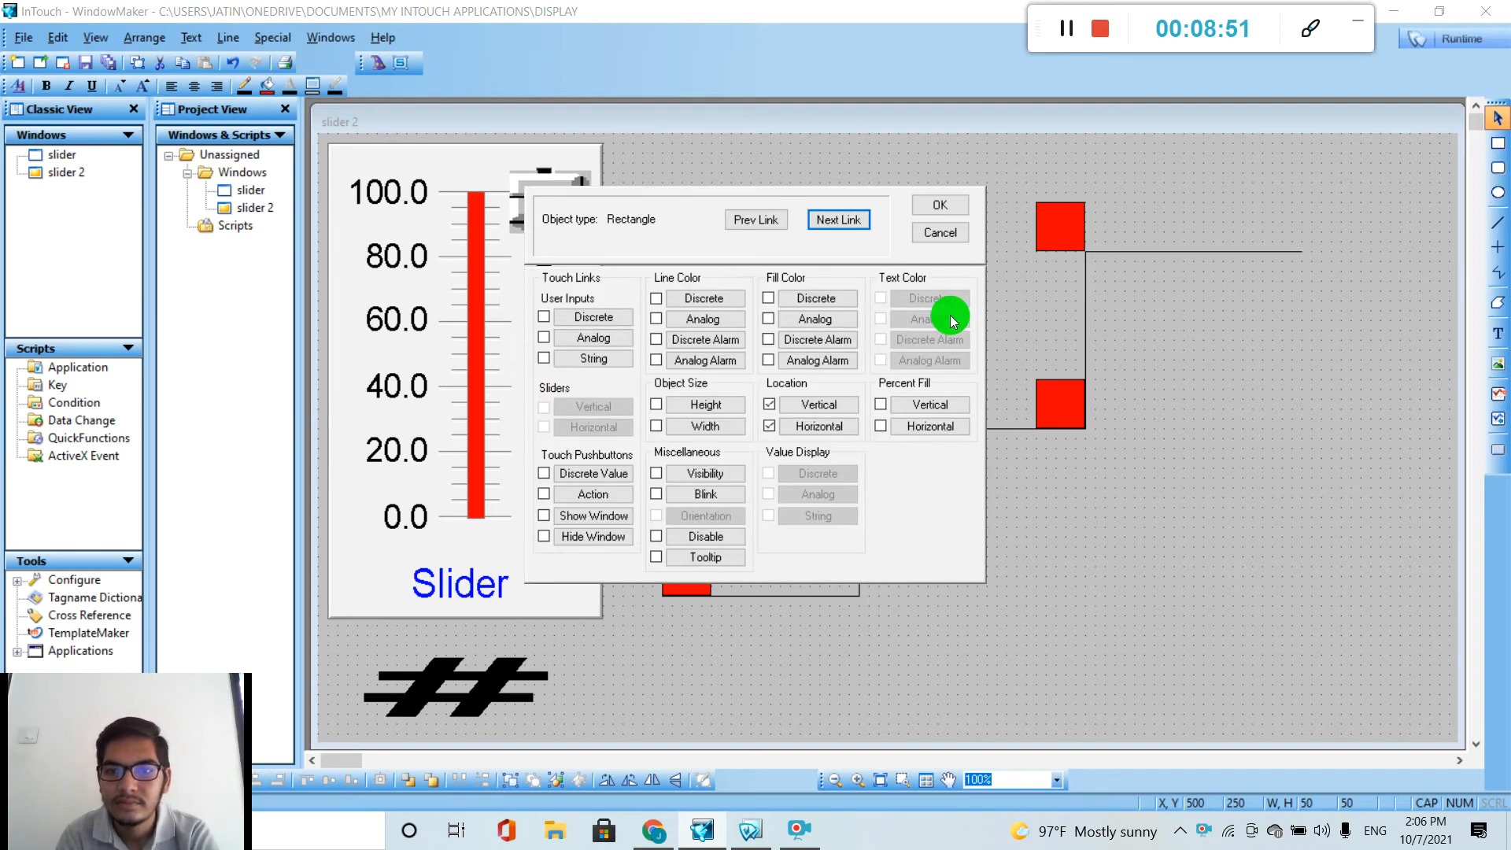
pyautogui.click(959, 209)
# Delete the two reference squares at the lower and upper ends of the second vertical segment
pyautogui.click(834, 418)
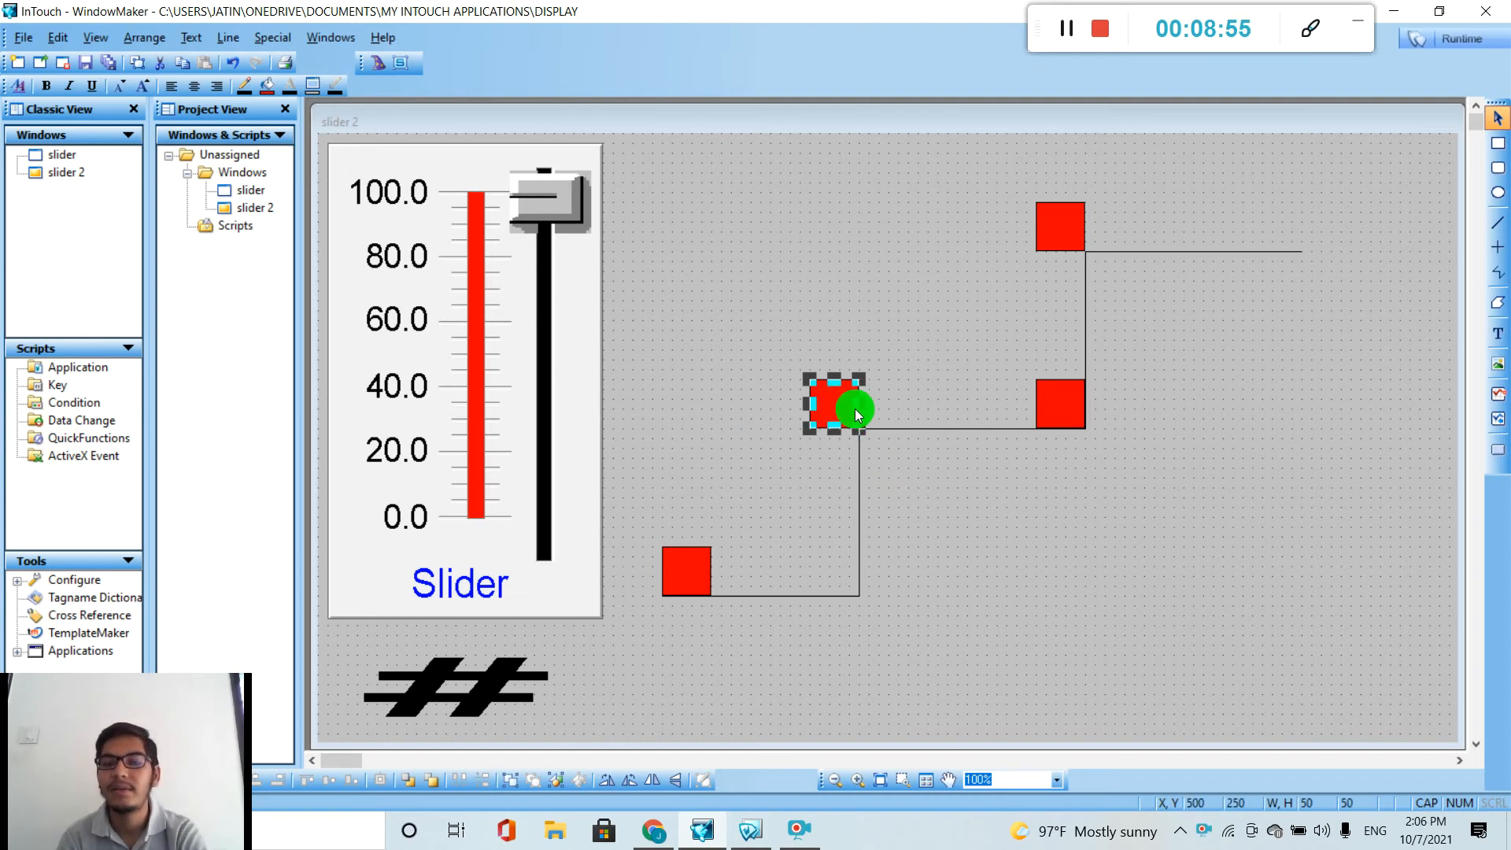
pyautogui.click(1074, 406)
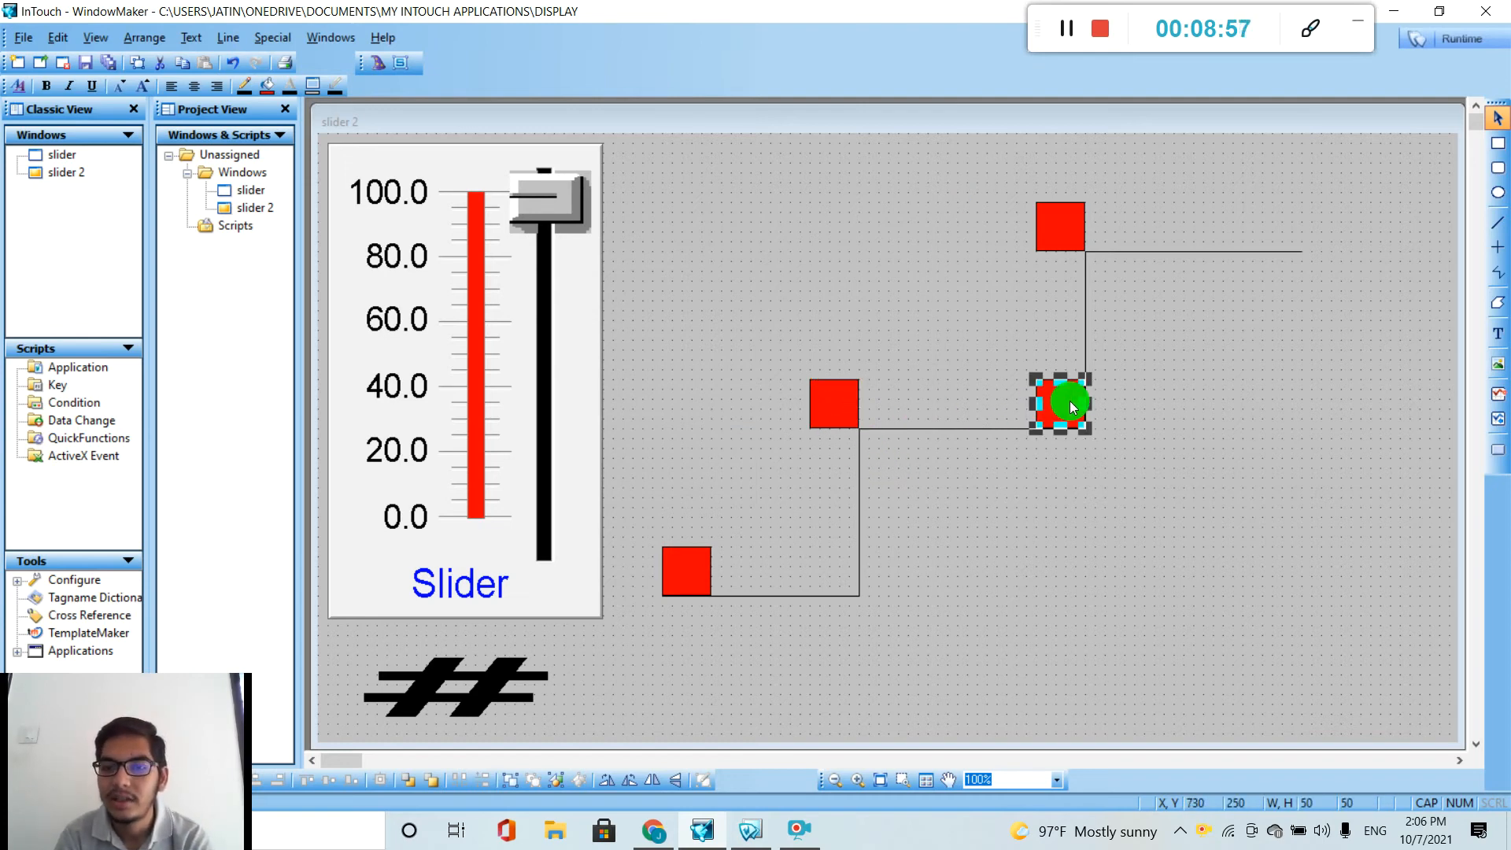
pyautogui.press('Delete')
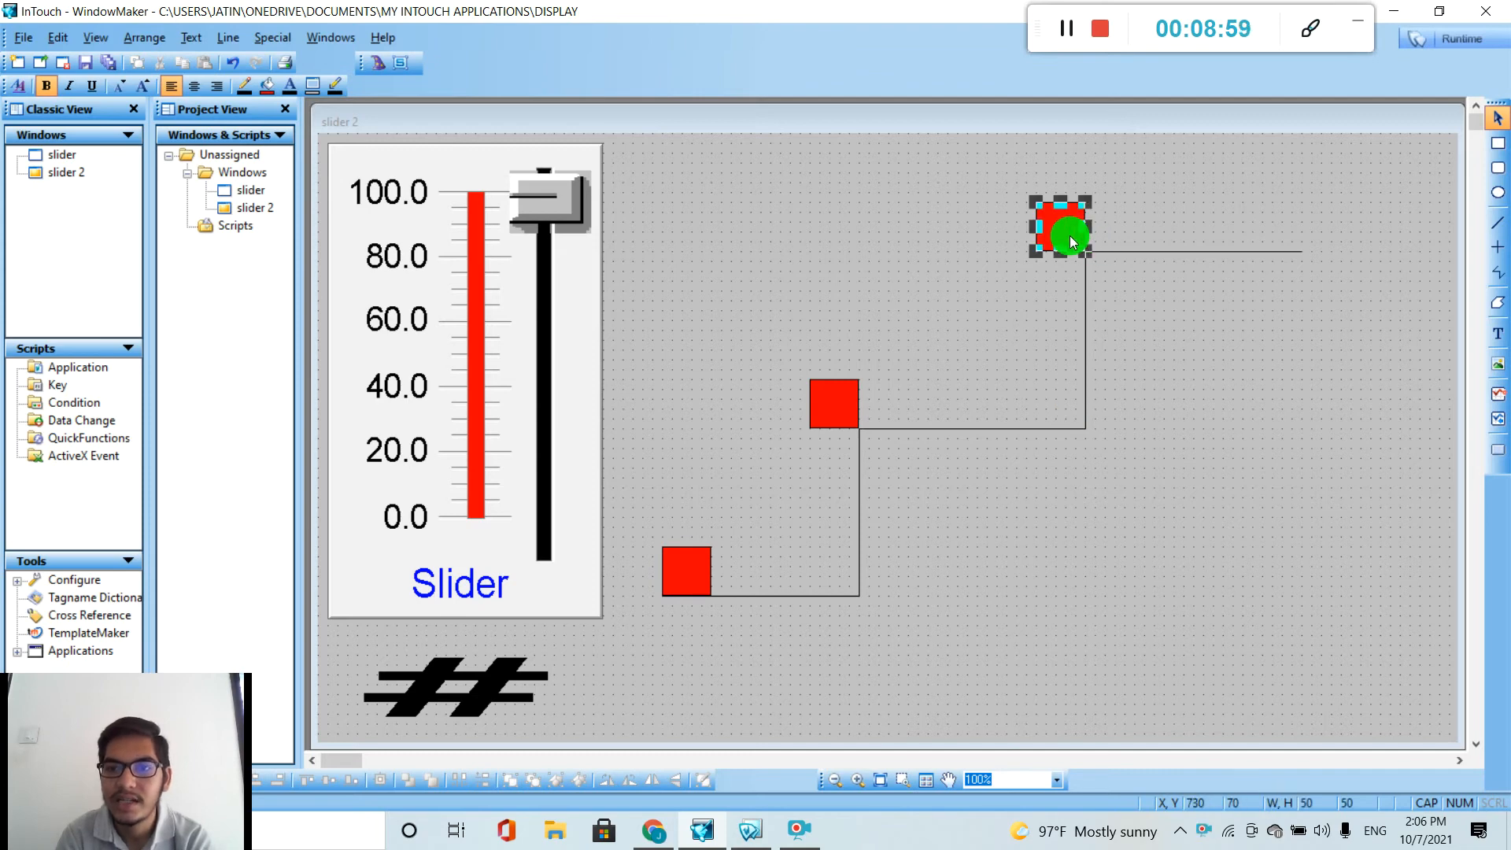
pyautogui.press('Delete')
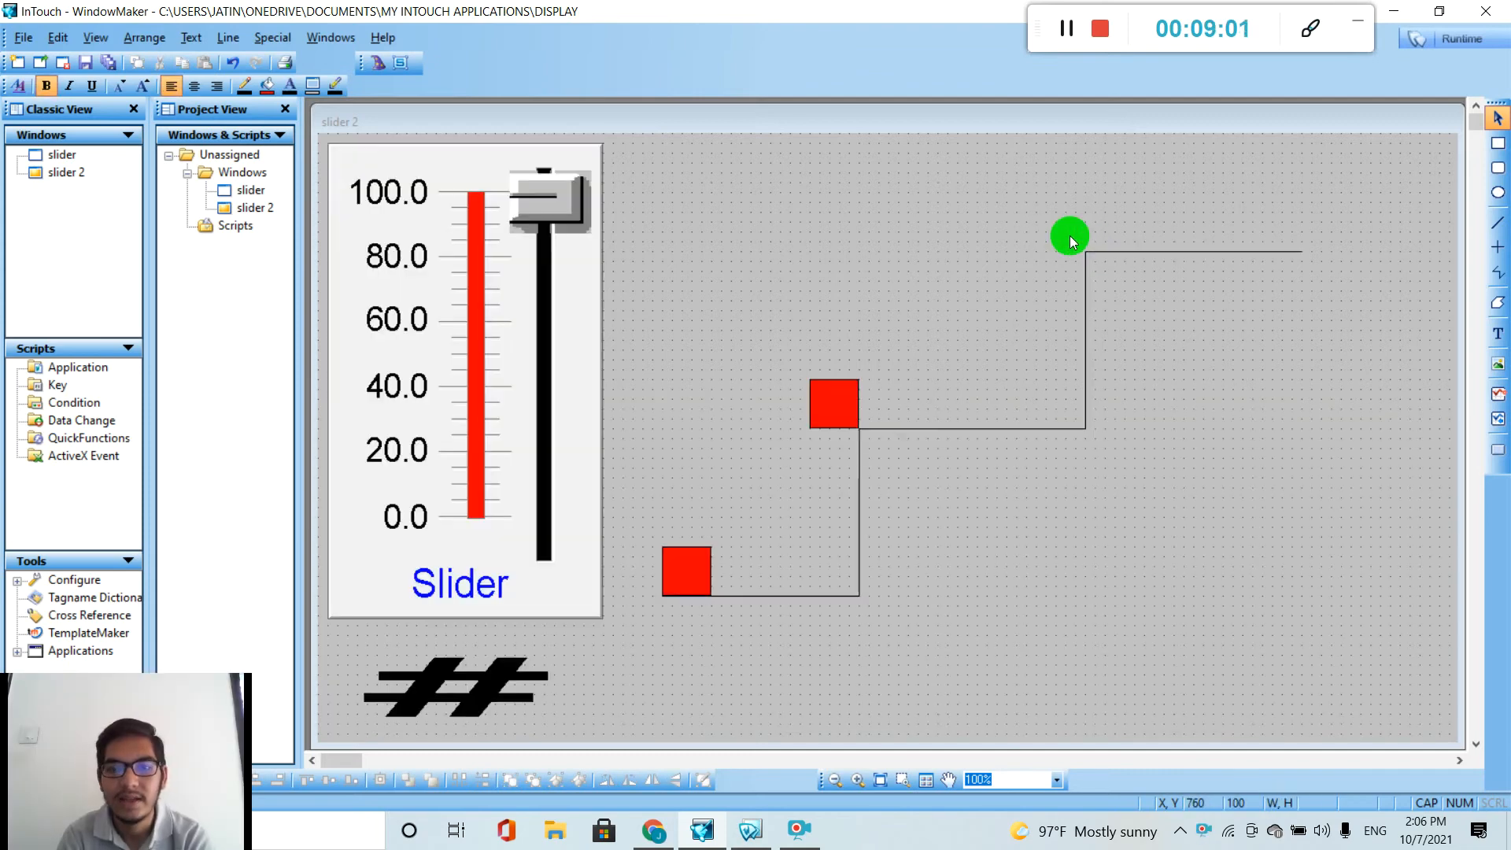
# Test the squares' movement at runtime by raising the slider to 10 and on to 40, and return to development mode
pyautogui.click(1452, 38)
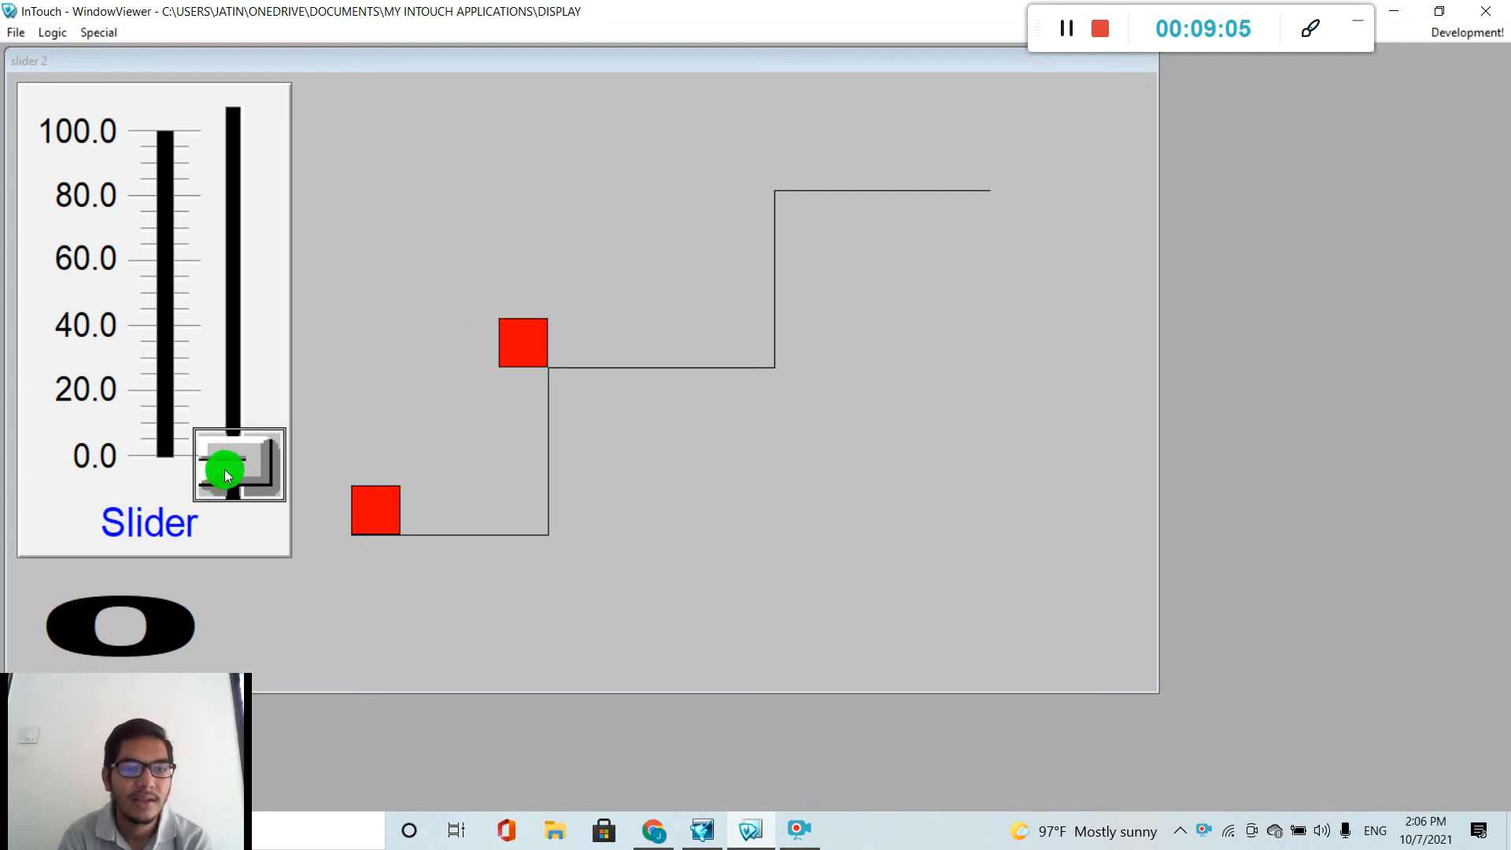
pyautogui.moveTo(226, 472); pyautogui.dragTo(230, 400)
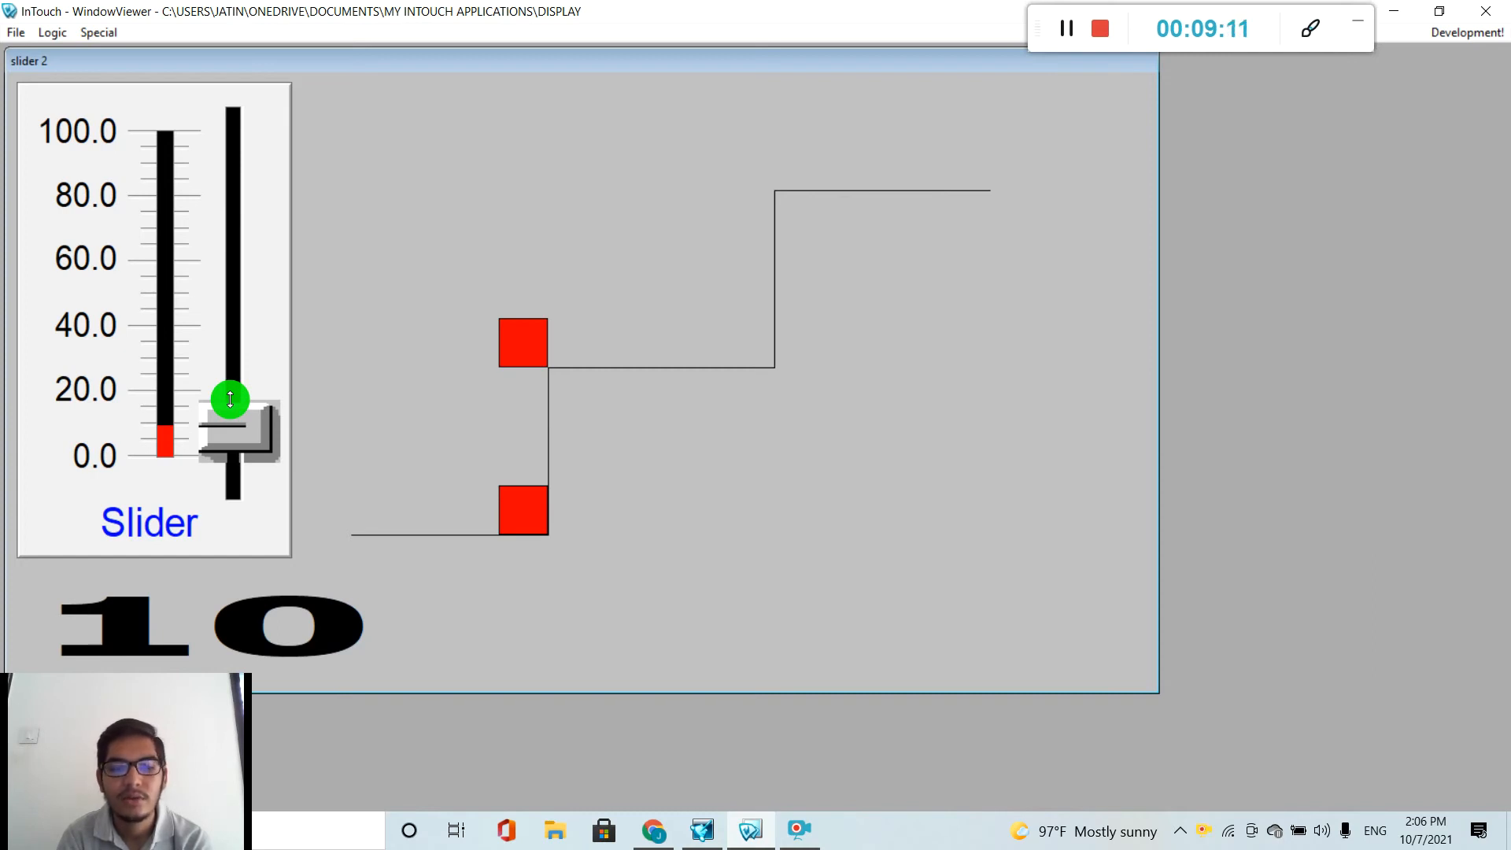
pyautogui.moveTo(229, 400); pyautogui.dragTo(236, 300)
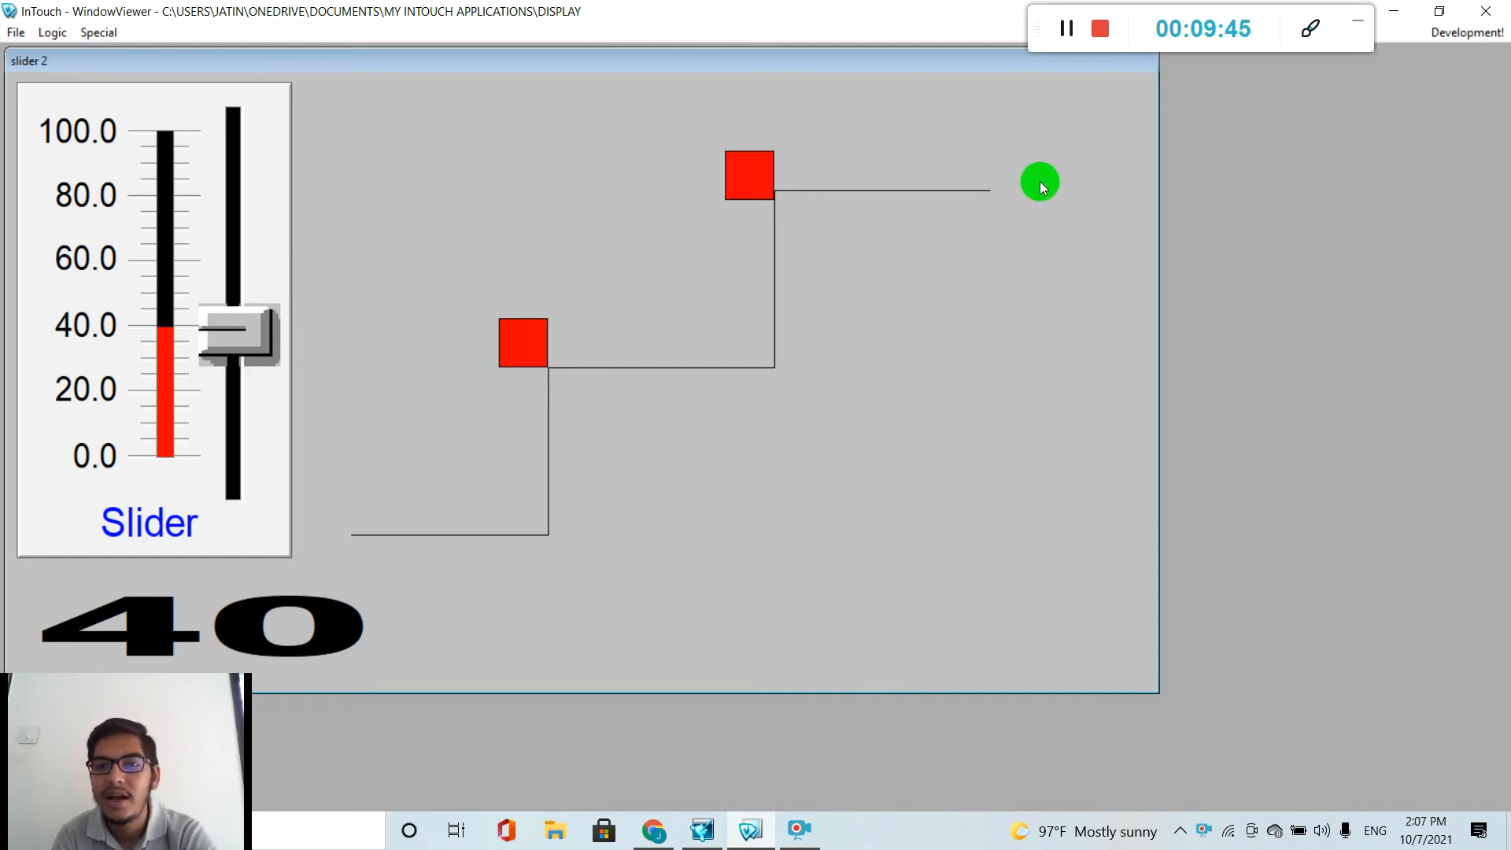
pyautogui.click(1465, 39)
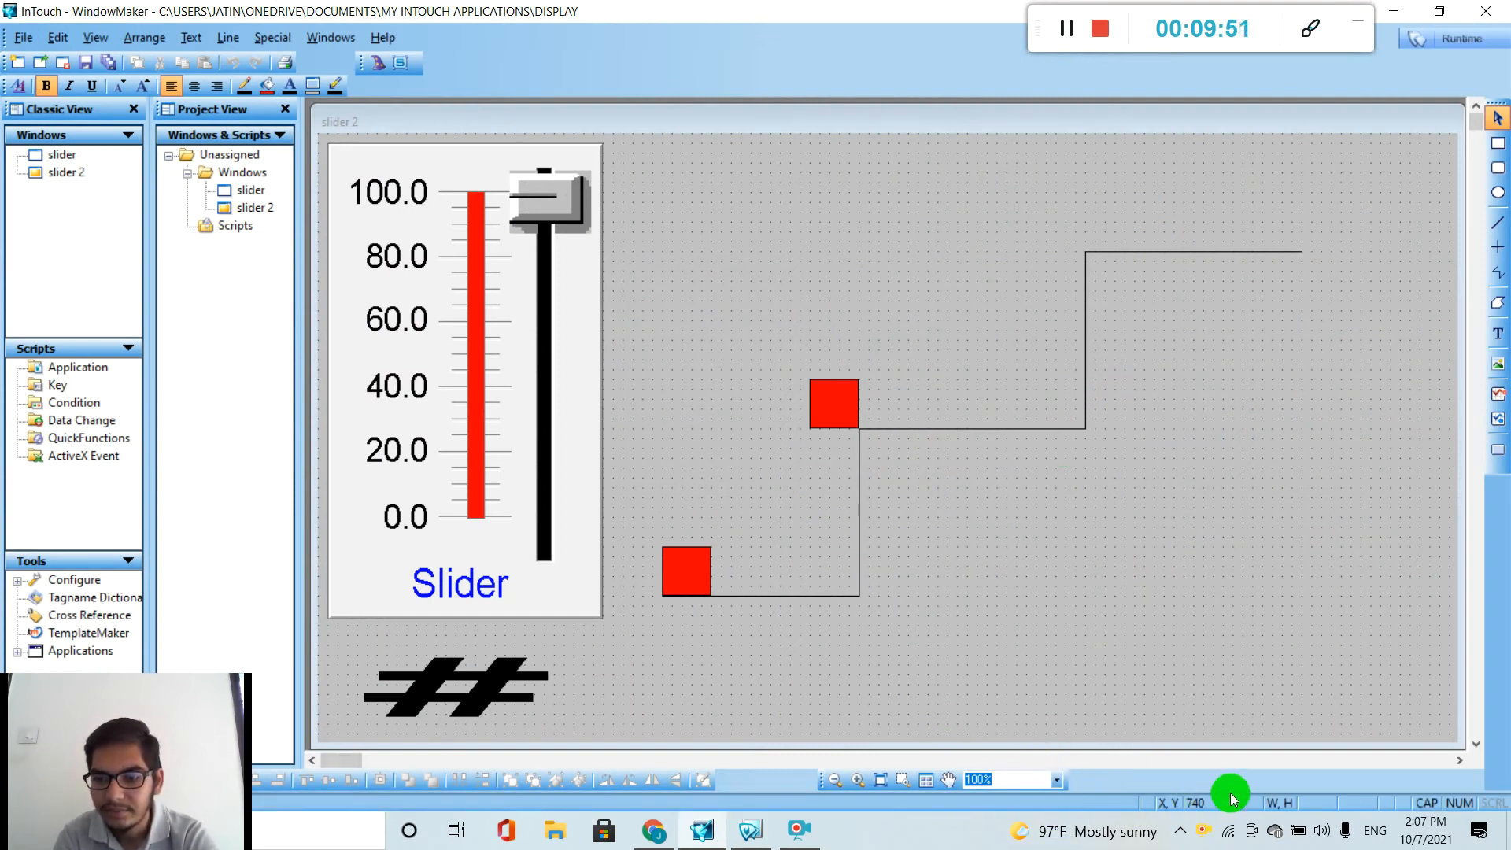
# Duplicate the middle square twice, placing the copies at the start (X 730, Y 70) and end (X 950, Y 70) of the top horizontal segment
pyautogui.click(833, 410)
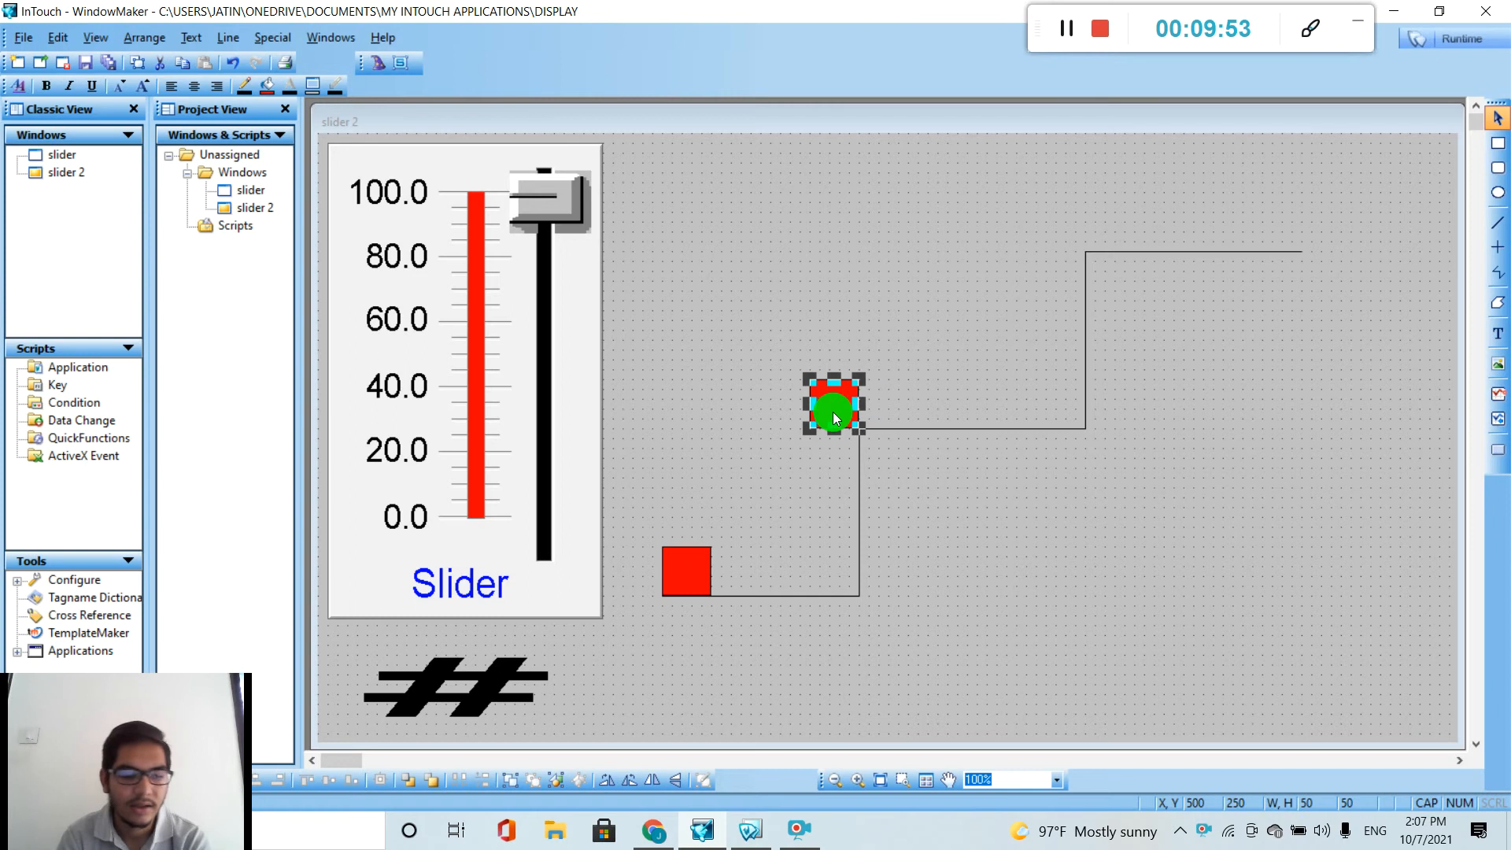
pyautogui.hotkey('ctrl', 'd')
pyautogui.moveTo(833, 412); pyautogui.dragTo(1064, 228)
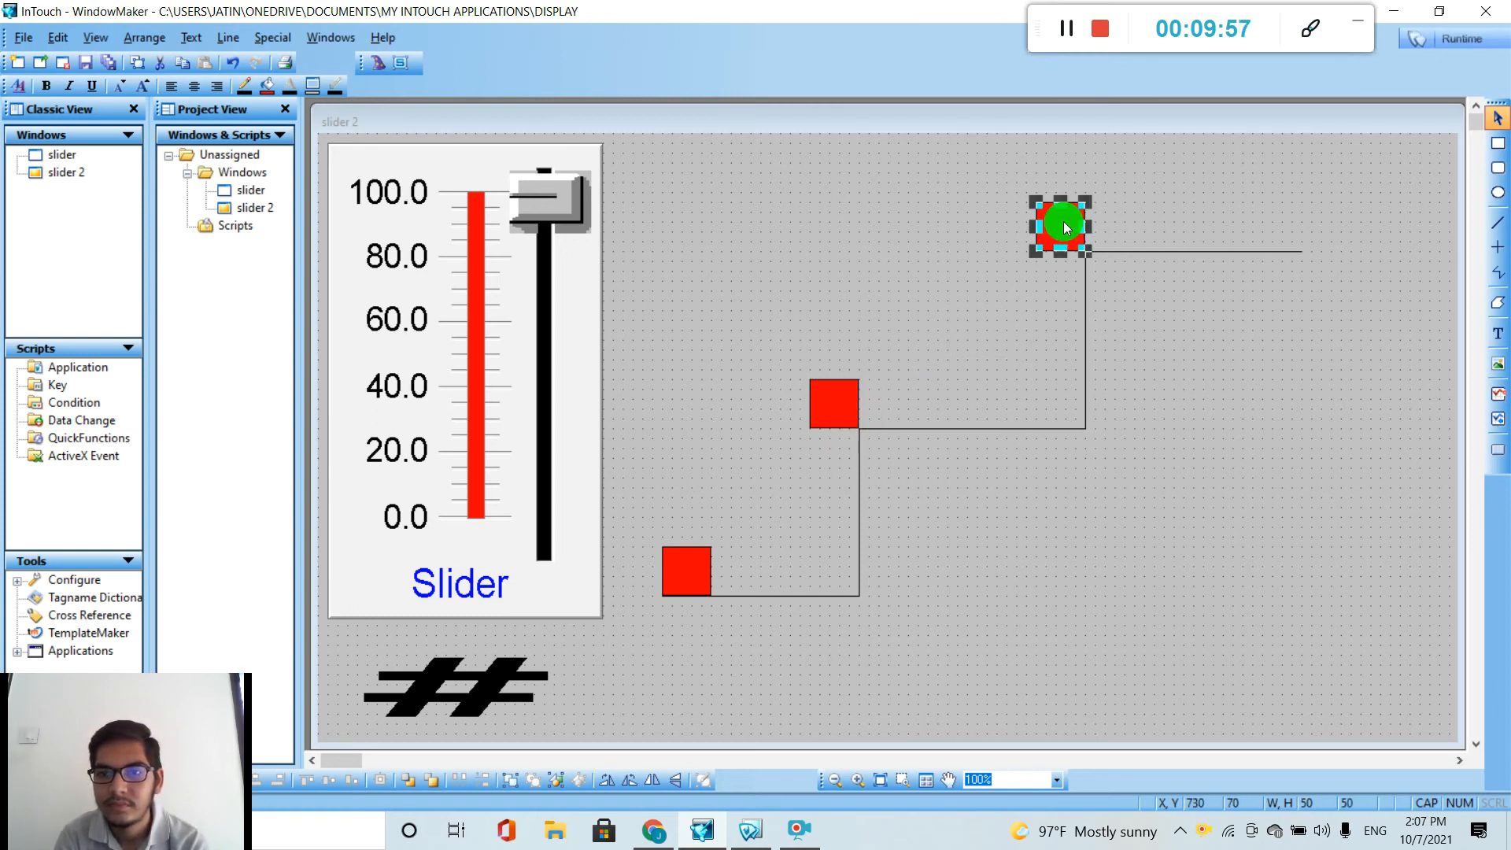
pyautogui.click(1205, 231)
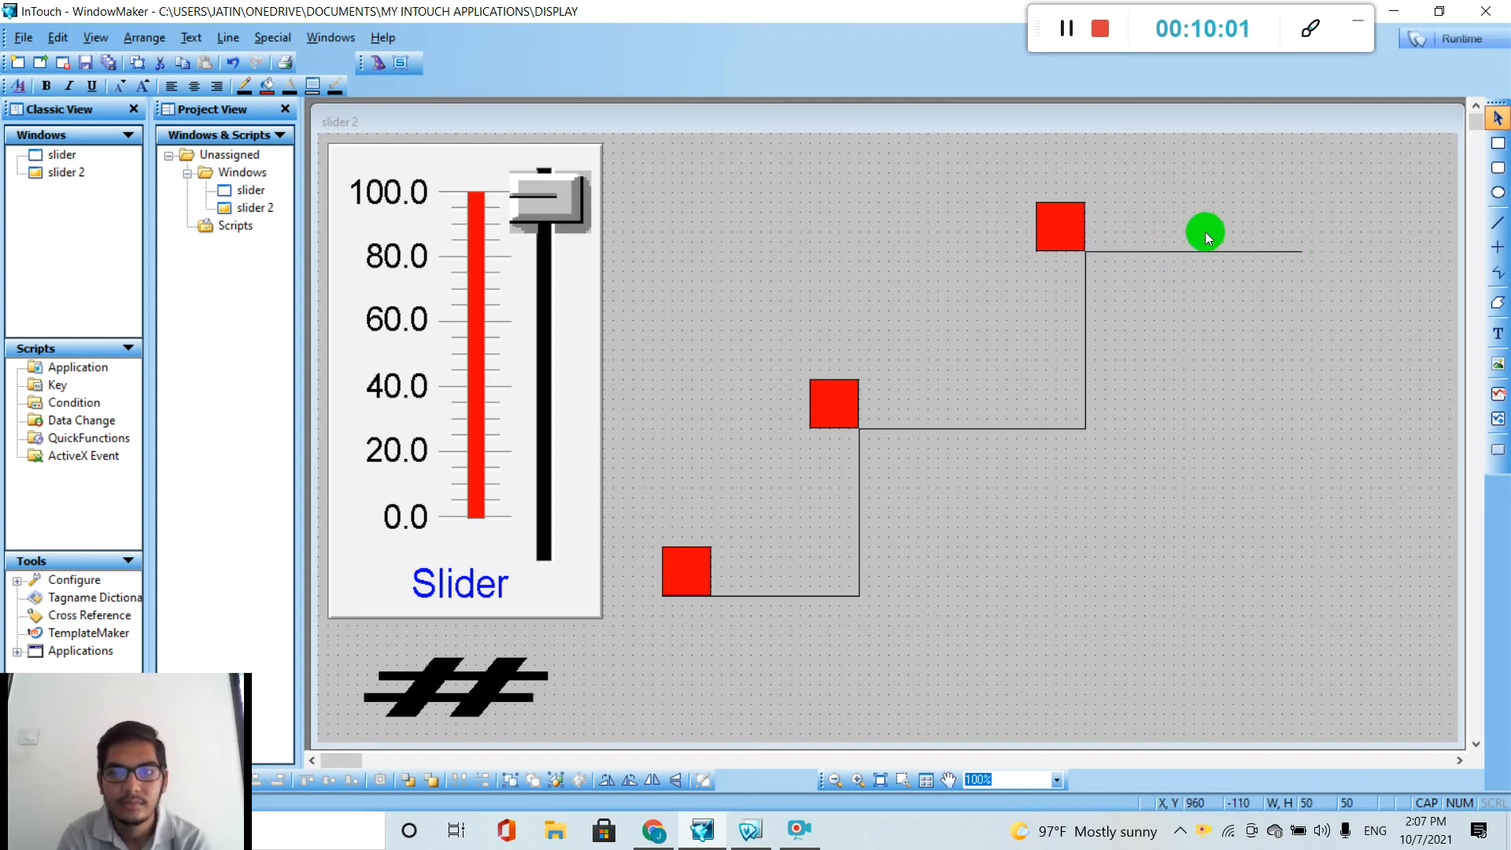
pyautogui.click(1064, 214)
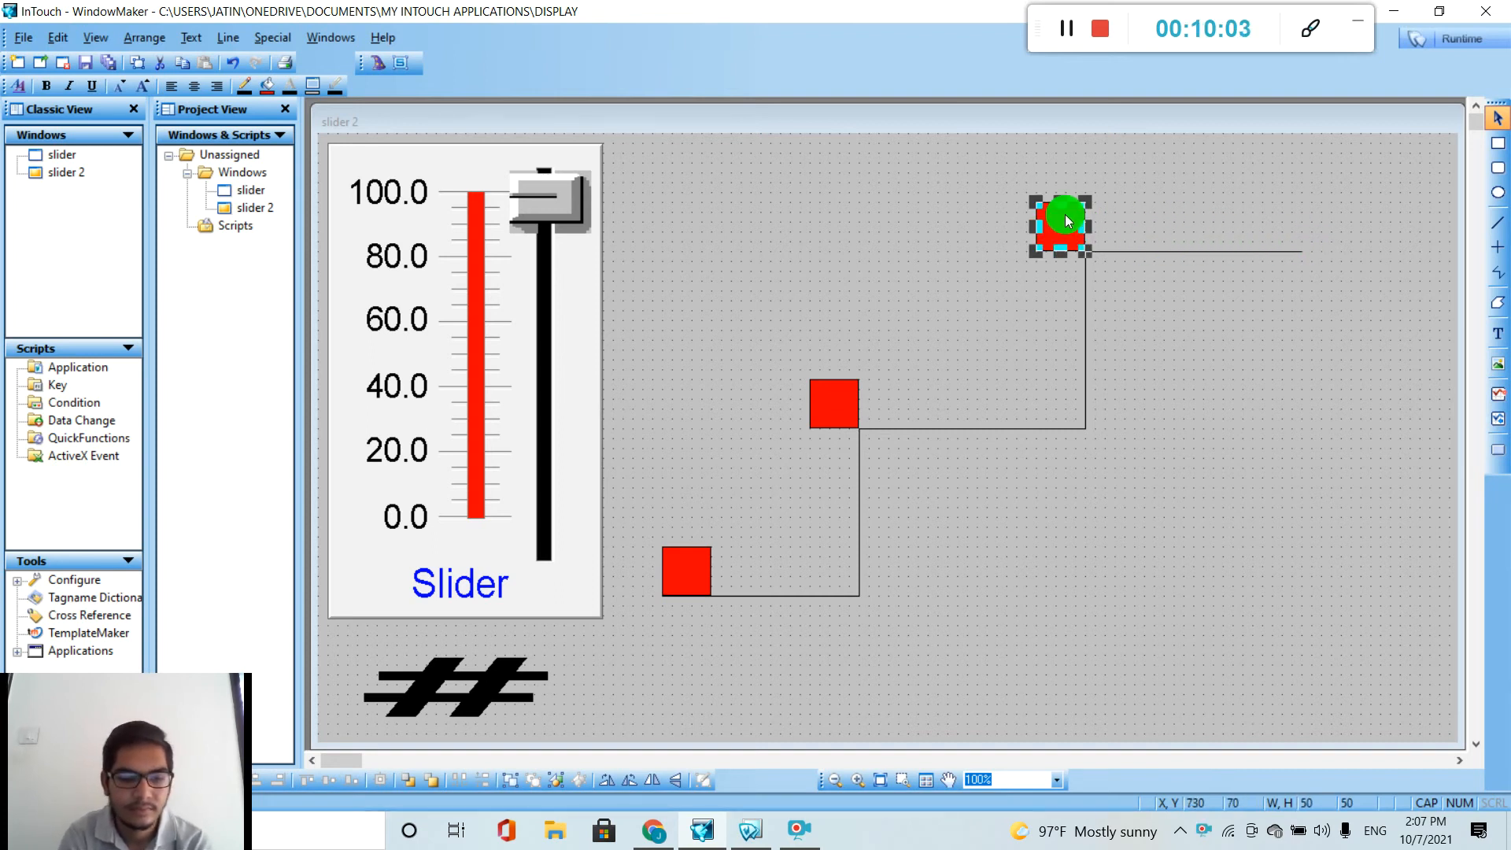
pyautogui.hotkey('ctrl', 'd')
pyautogui.moveTo(1076, 244); pyautogui.dragTo(1271, 221)
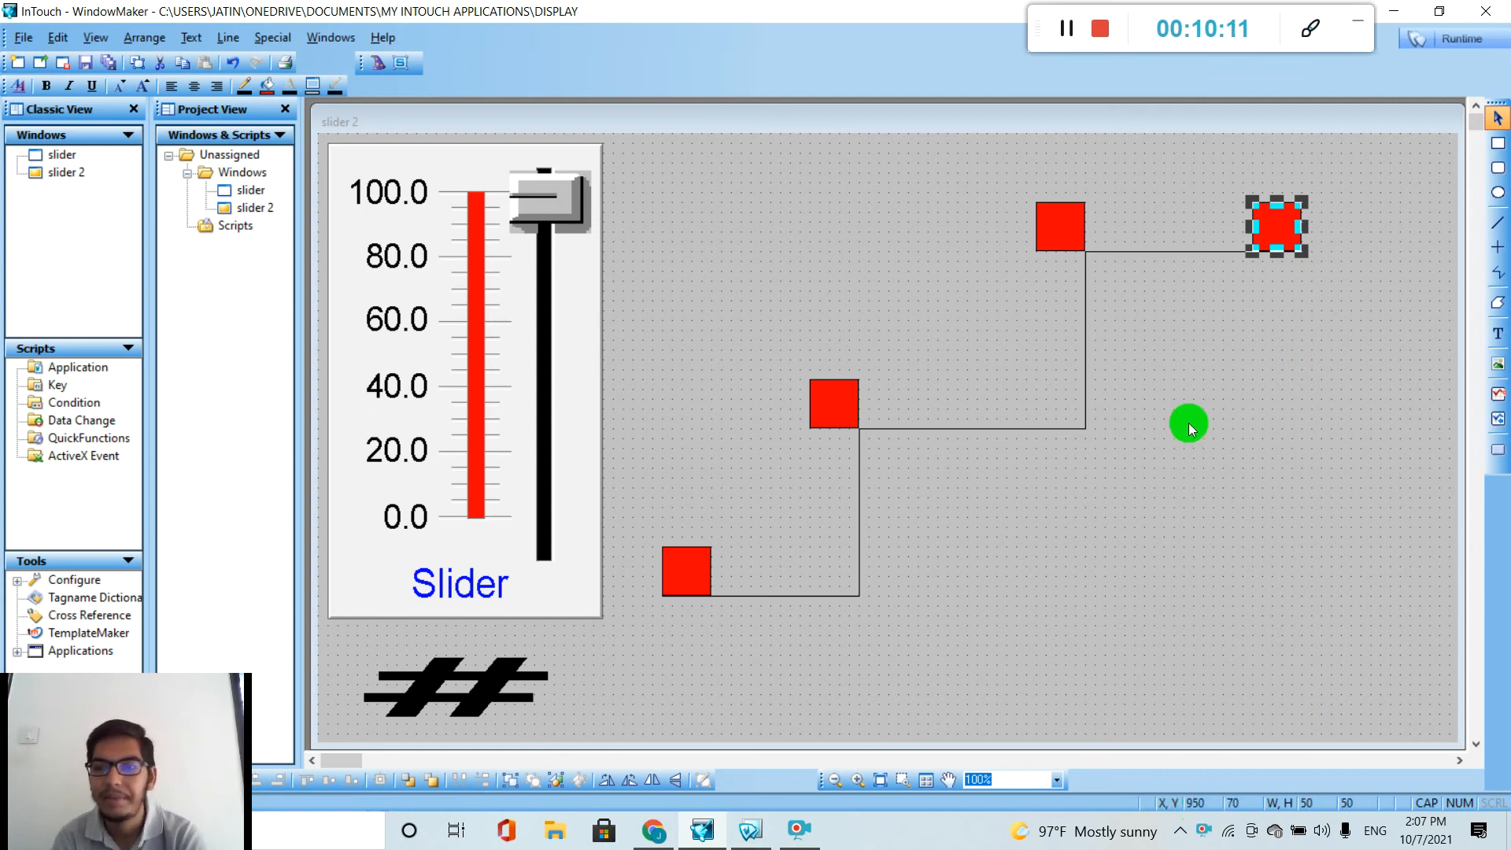
# Compare the positions of the squares at the top segment's two ends and remove the vertical location link from the starting square
pyautogui.click(1070, 222)
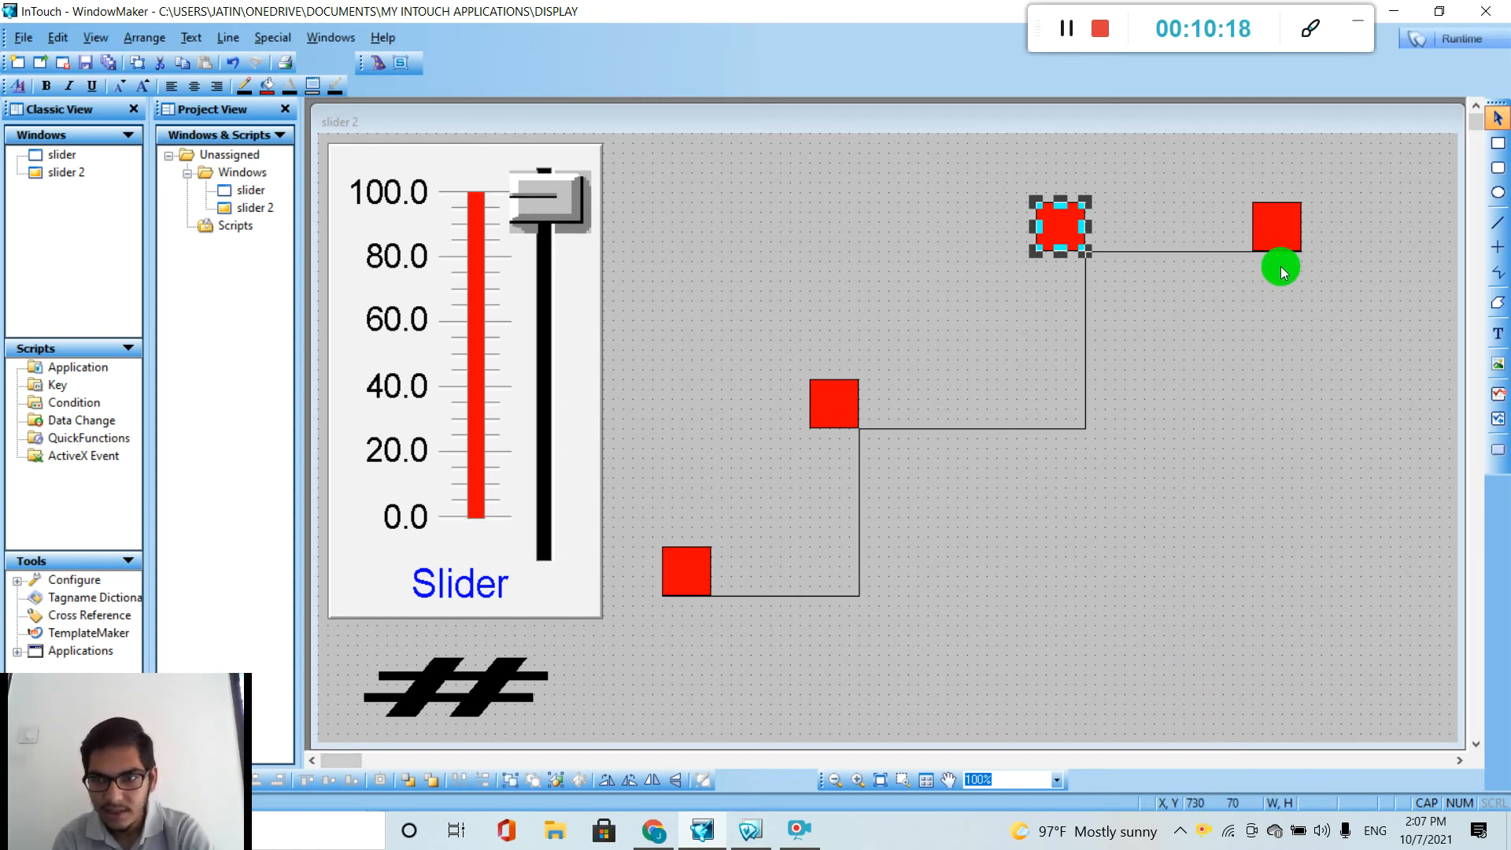
pyautogui.click(1286, 233)
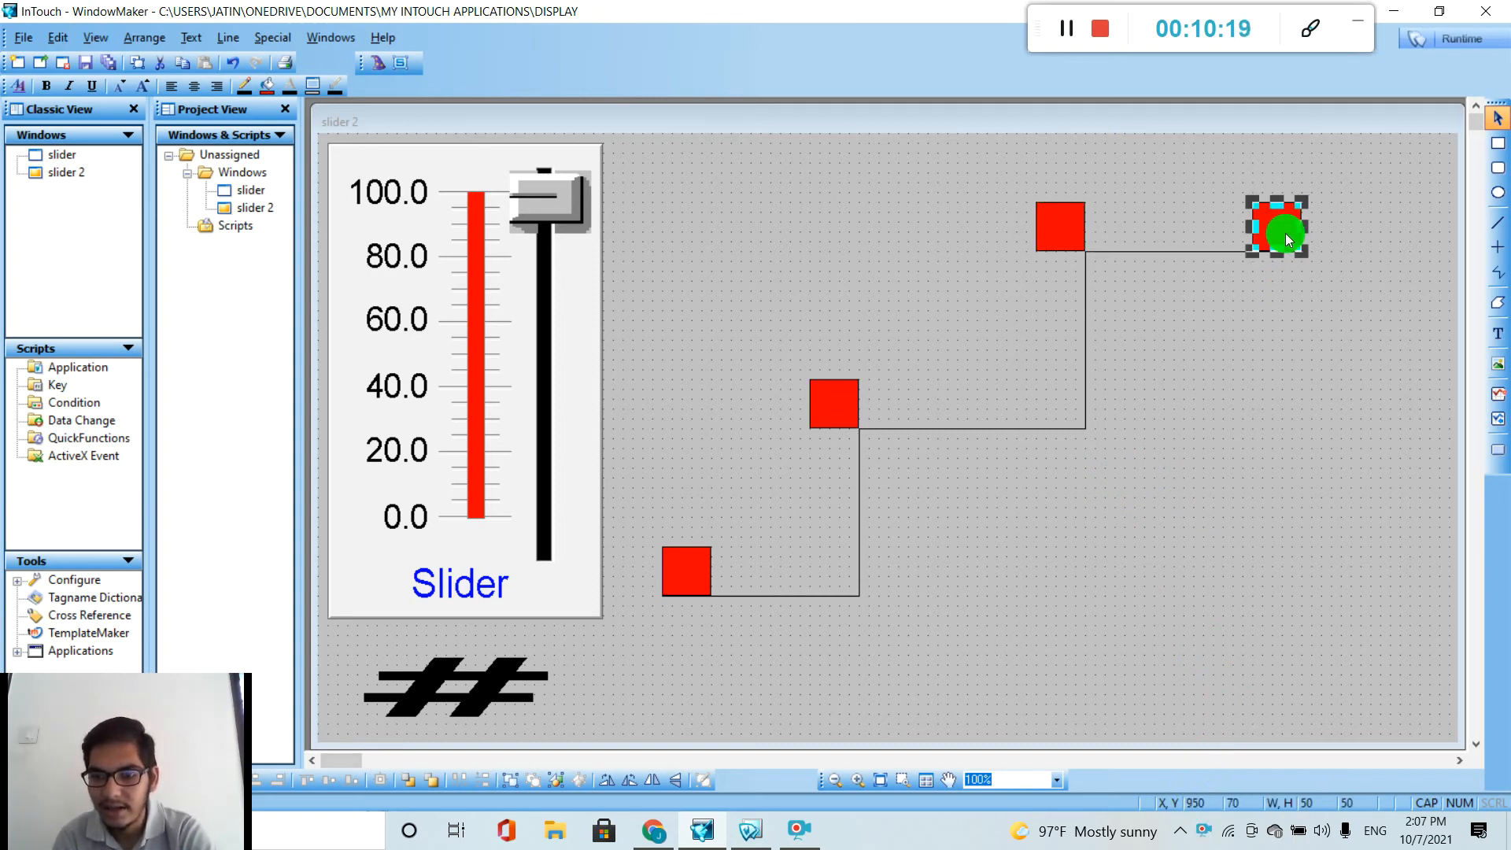
pyautogui.click(1069, 229)
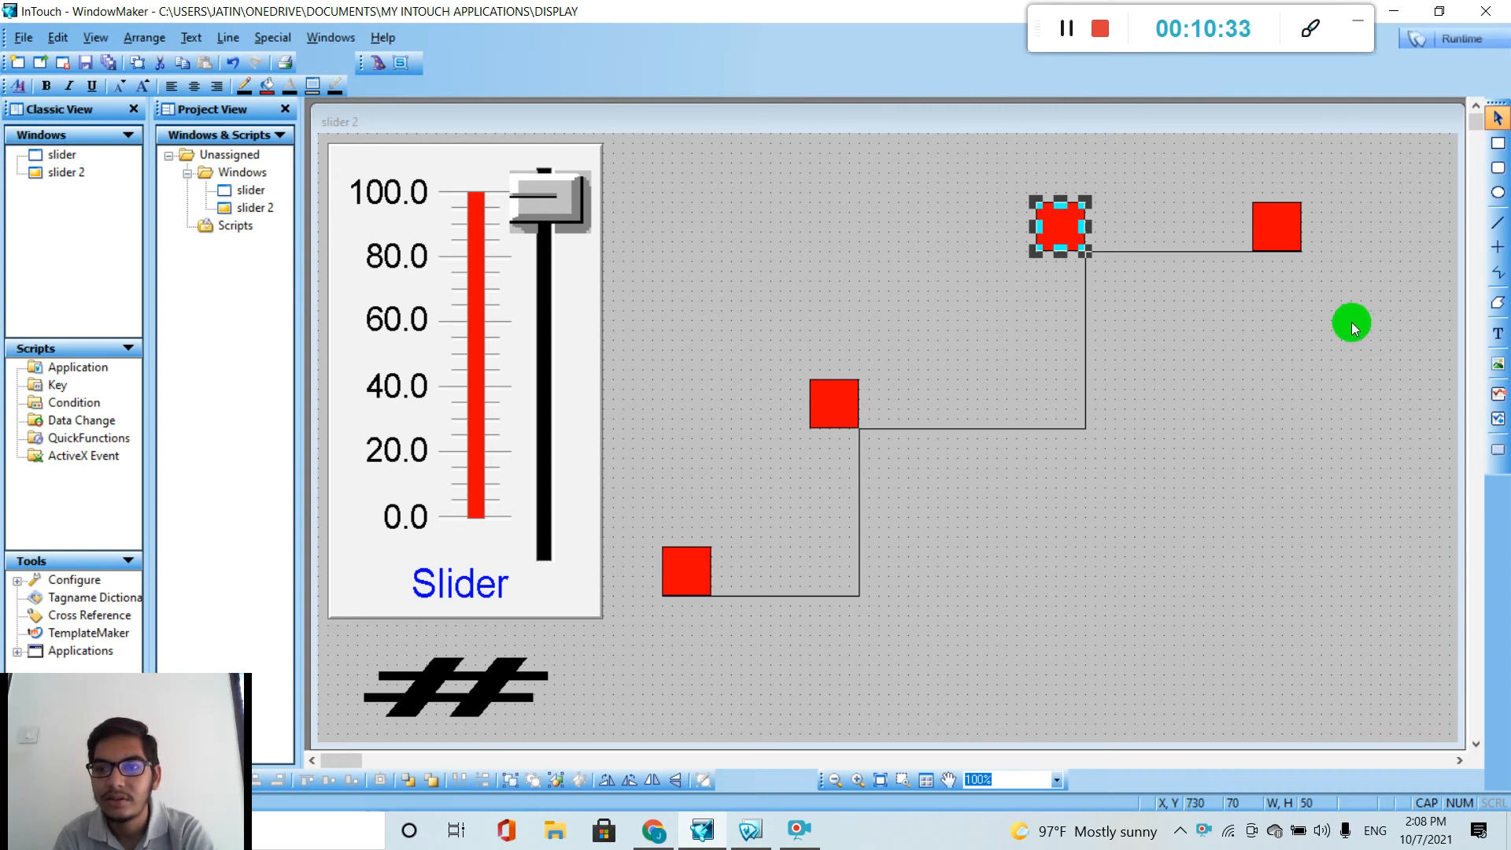
pyautogui.click(1286, 237)
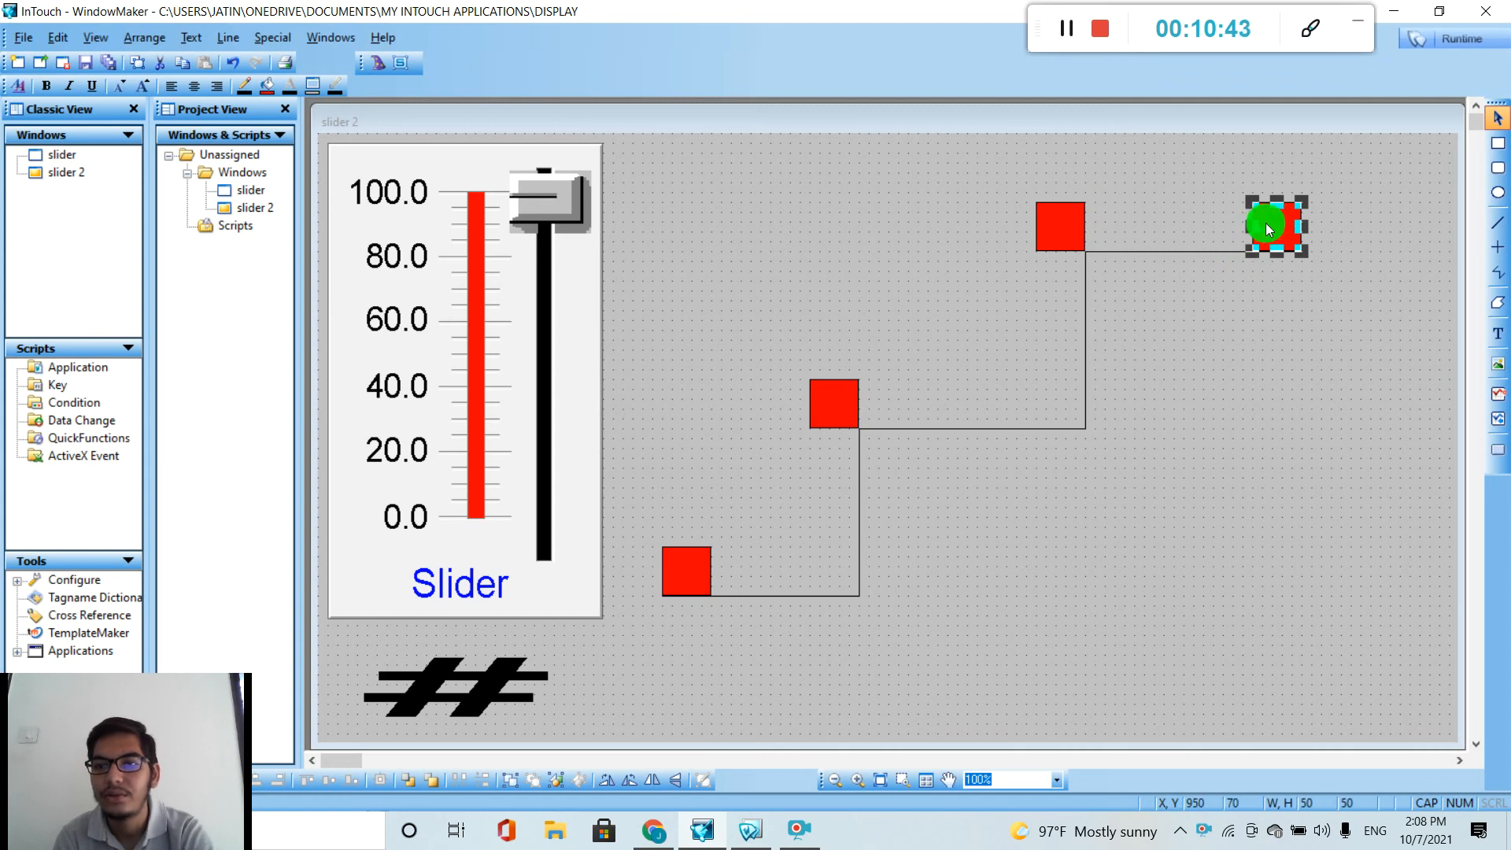
pyautogui.doubleClick(1079, 209)
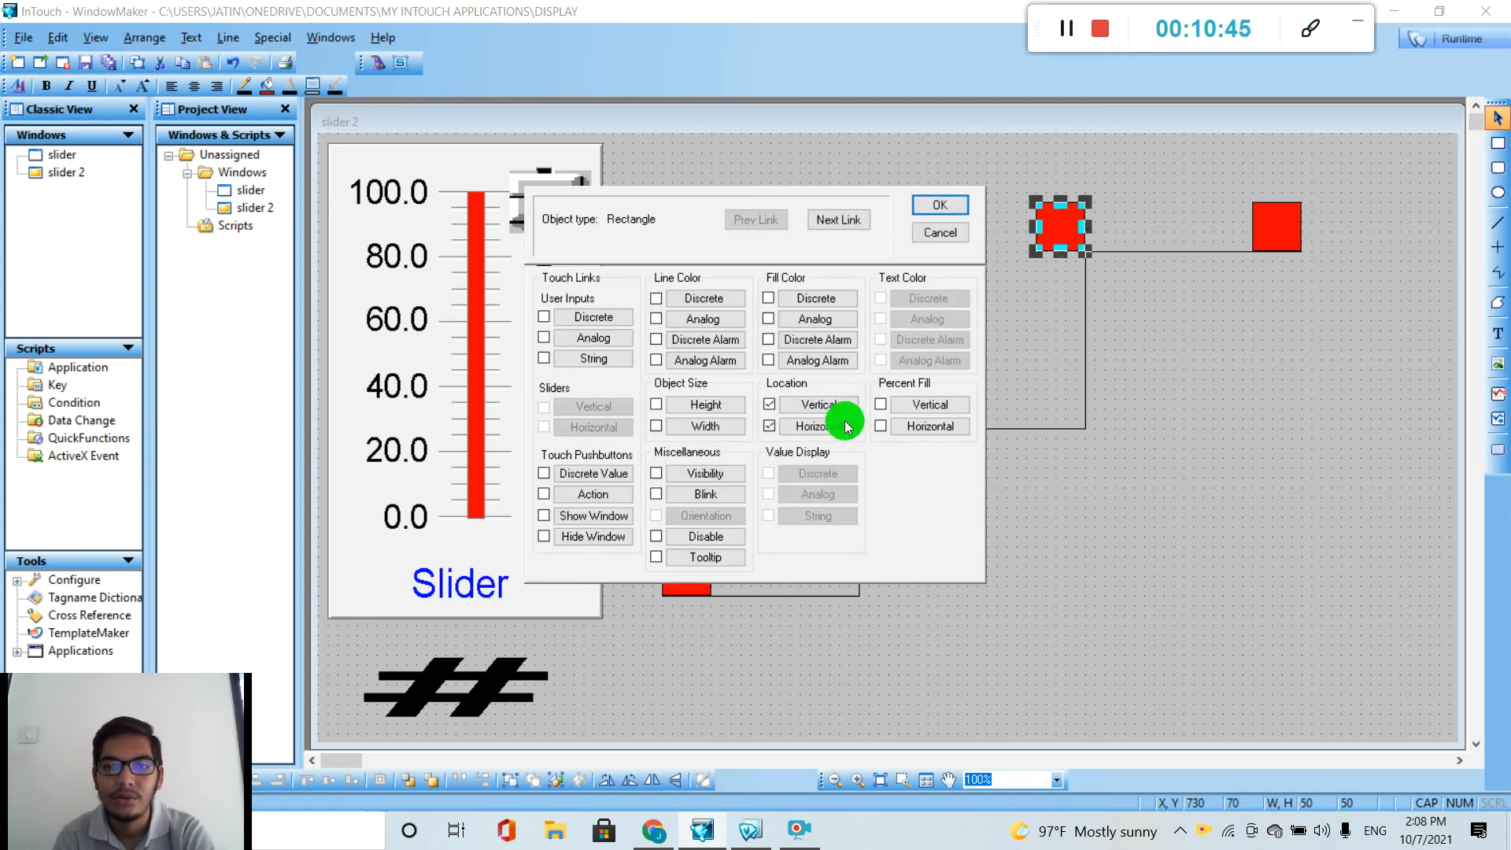
pyautogui.click(765, 406)
# Set the horizontal location link of the square starting the top segment to value 40 at left end and 100 at right end
pyautogui.click(787, 426)
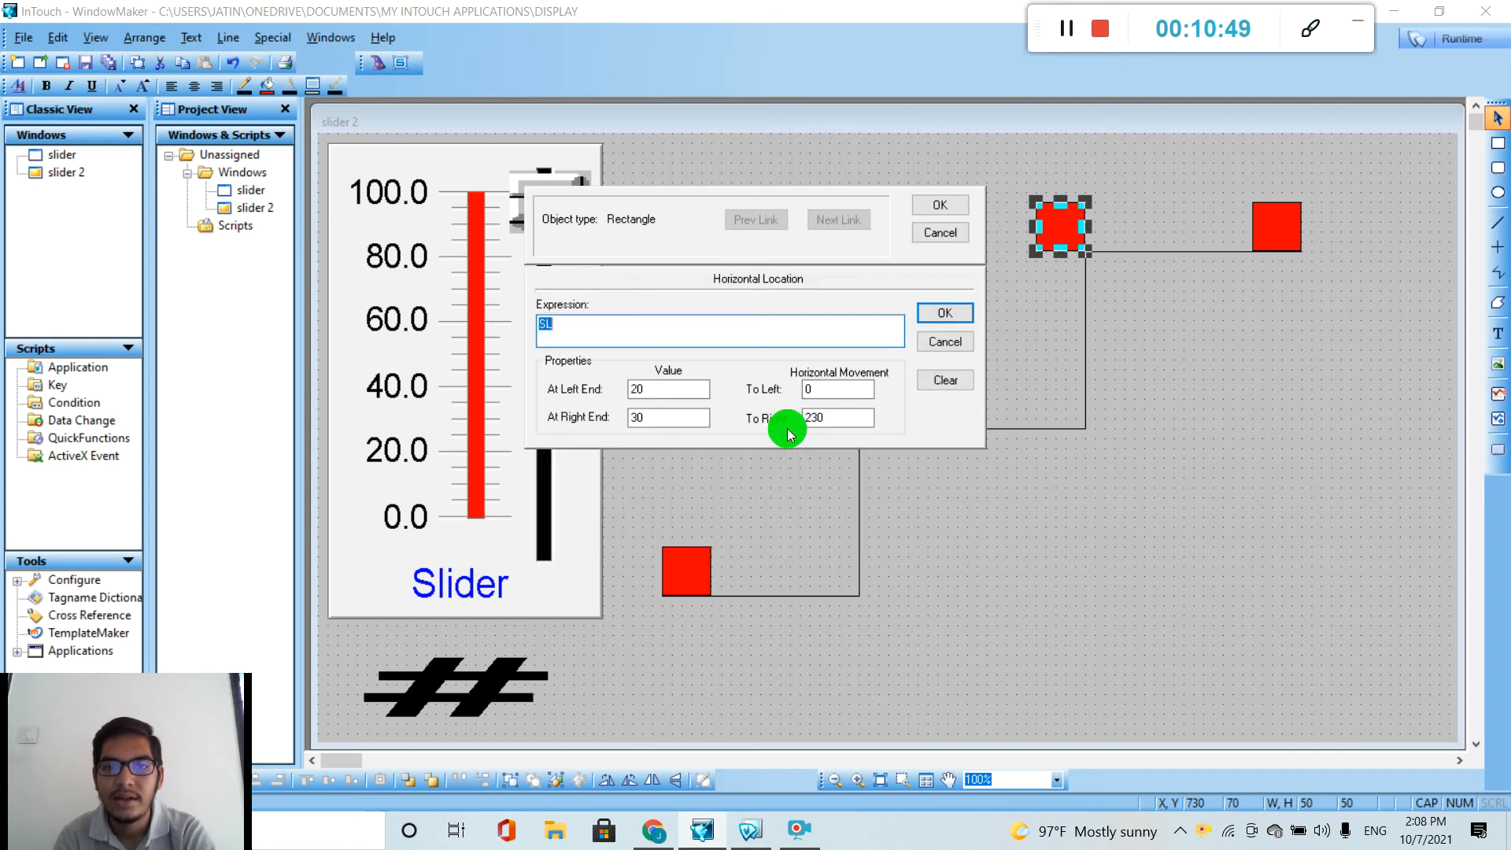
pyautogui.click(844, 418)
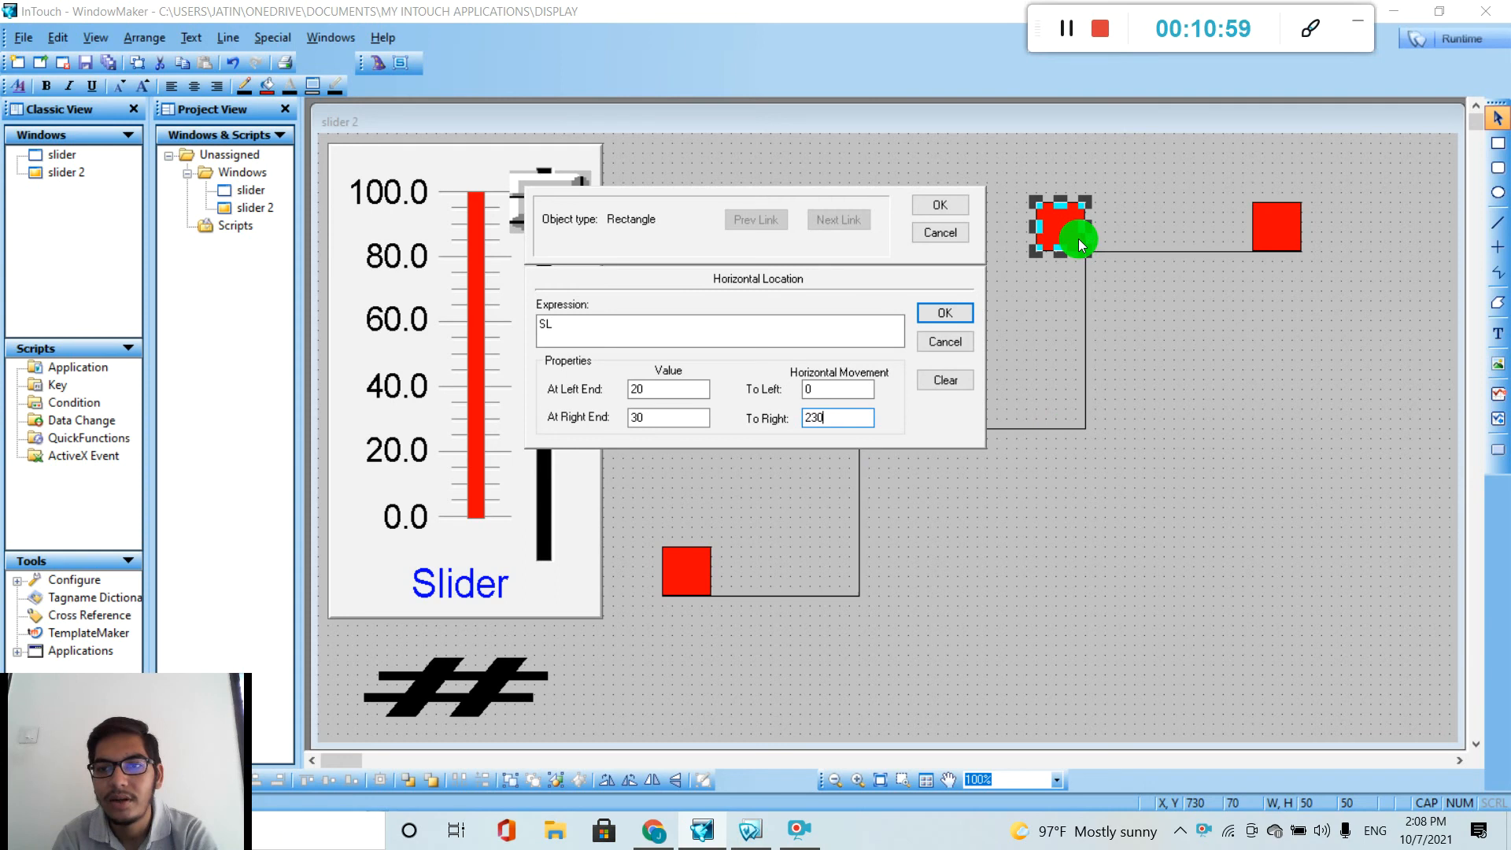
pyautogui.click(664, 424)
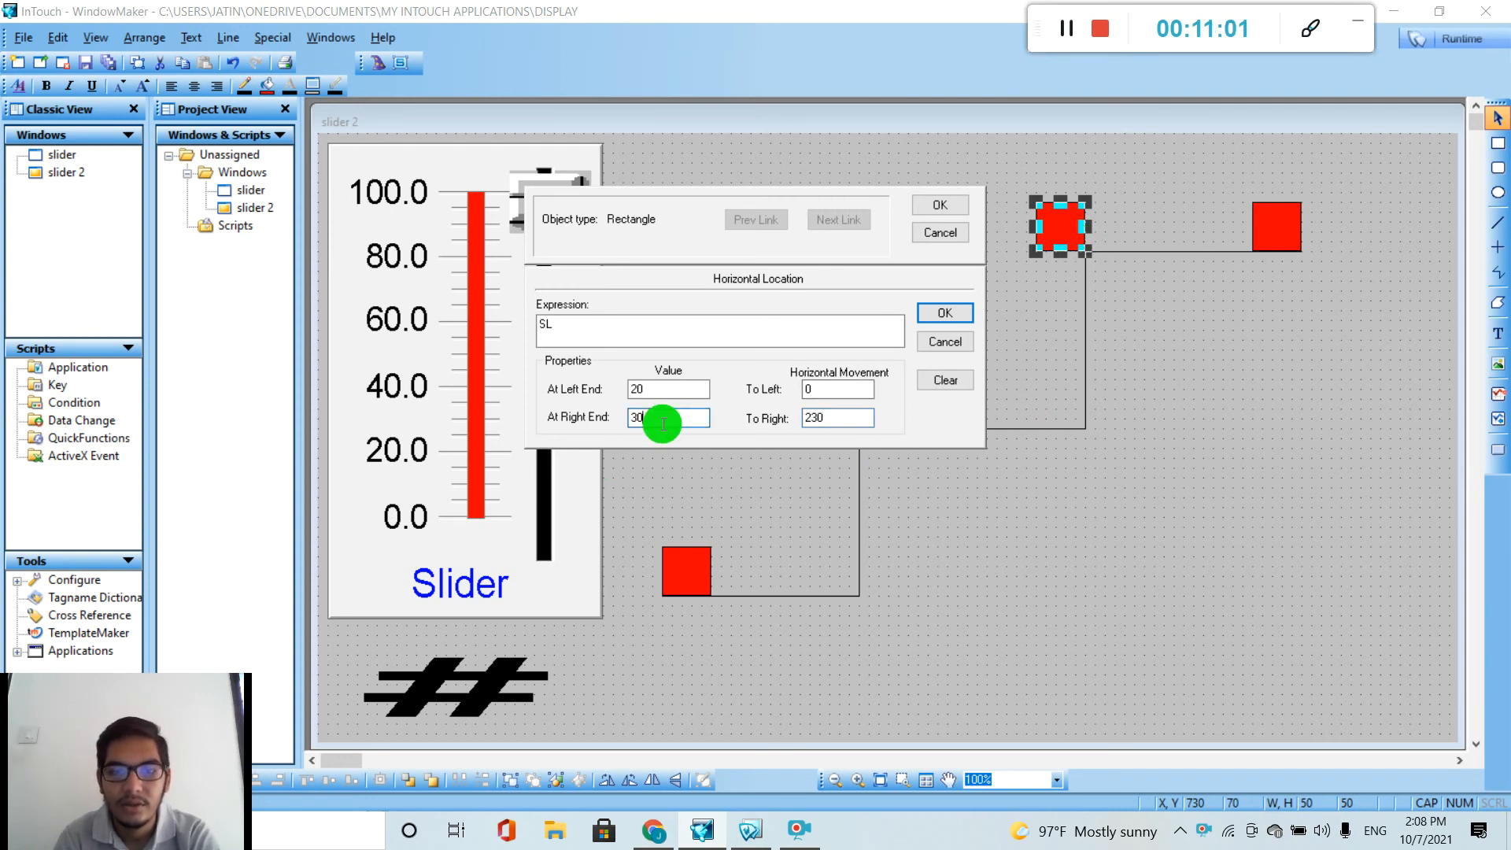
pyautogui.write('50')
pyautogui.doubleClick(648, 389)
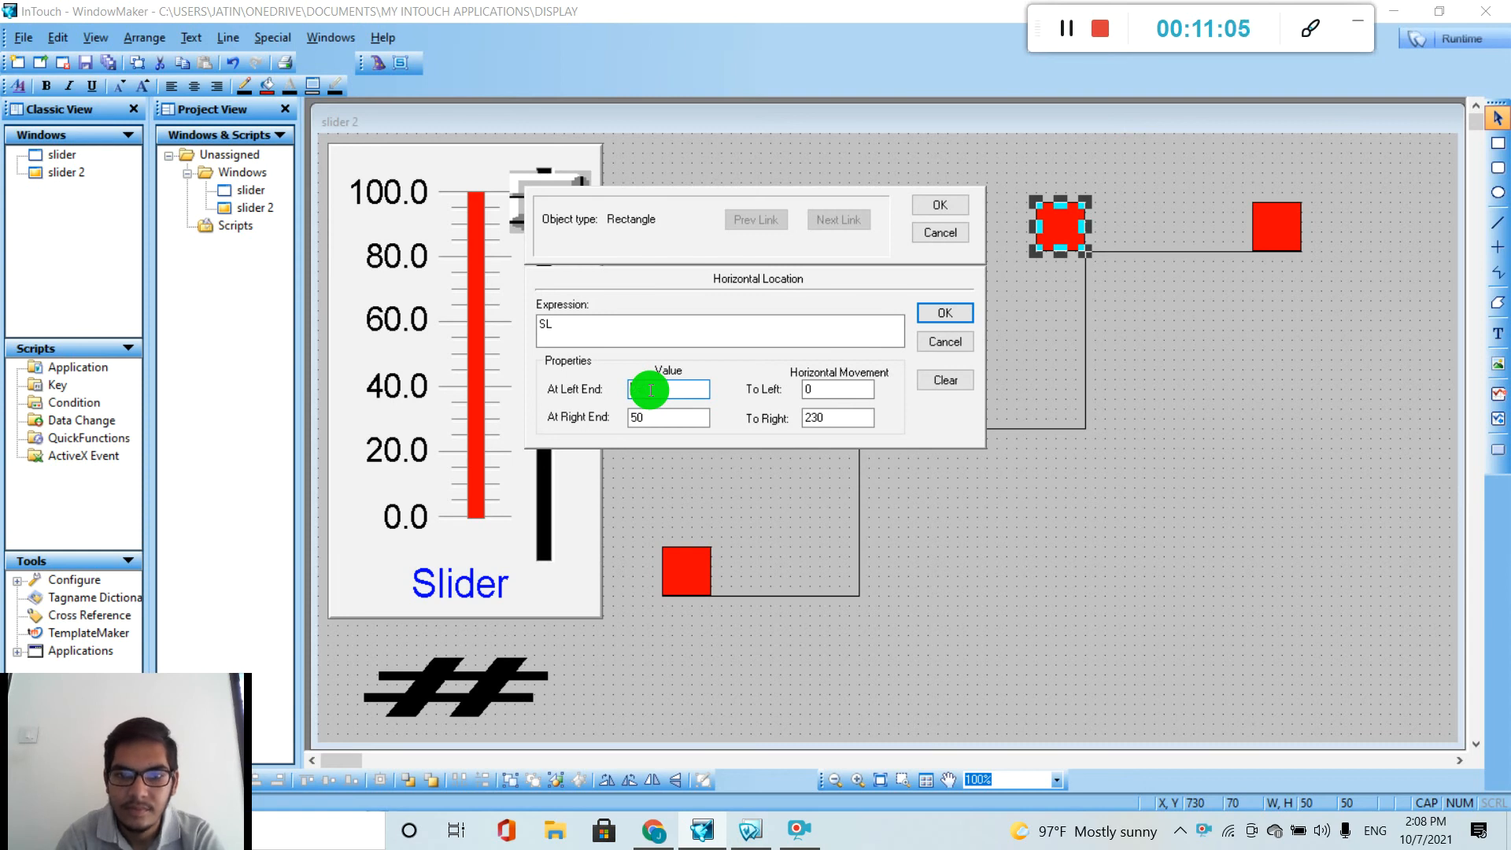
pyautogui.write('40')
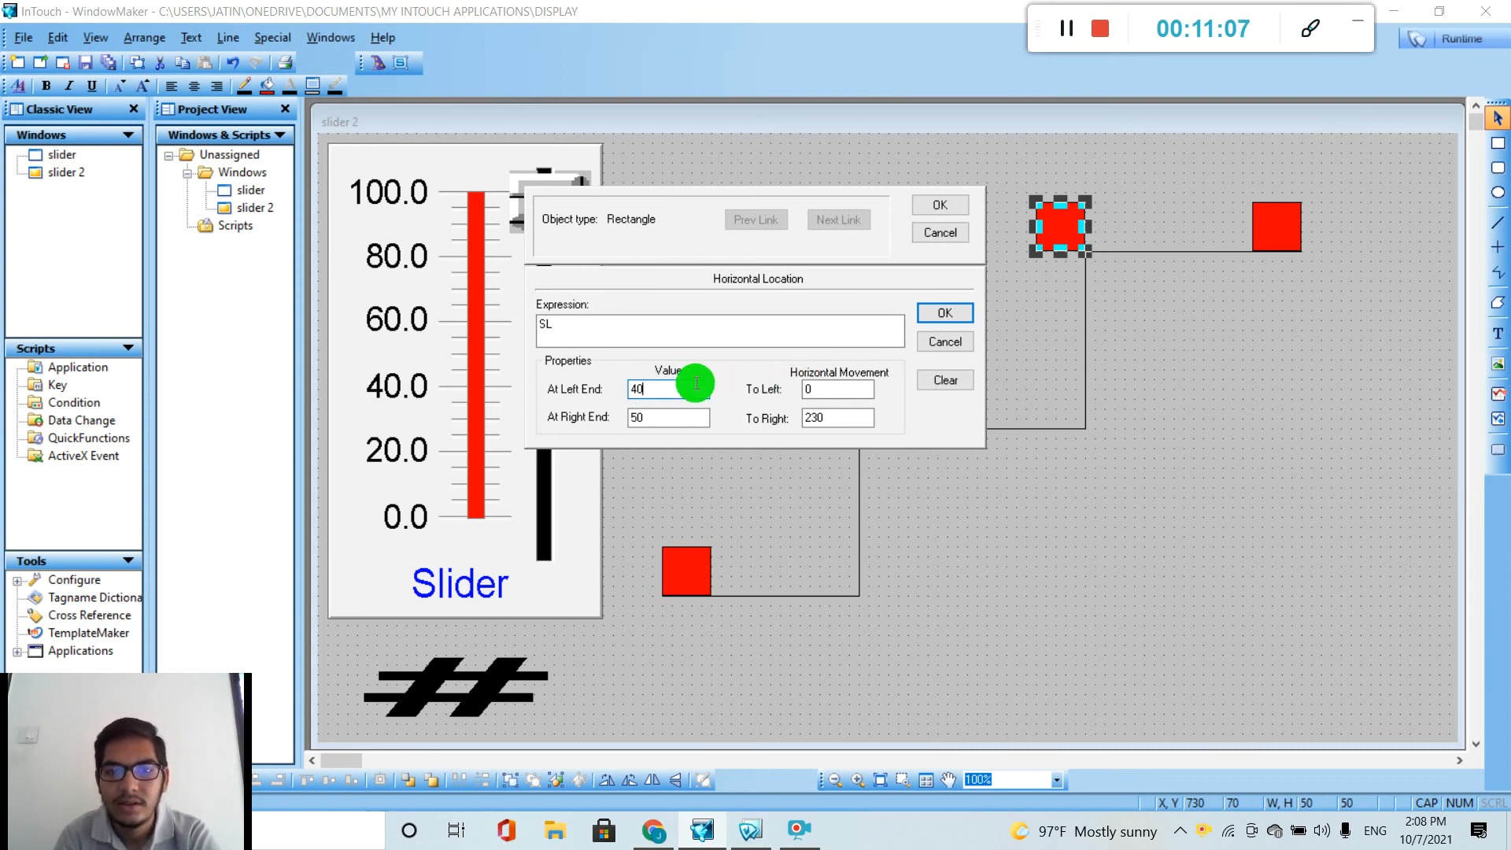
pyautogui.click(654, 412)
pyautogui.press('BackSpace')
pyautogui.press('BackSpace')
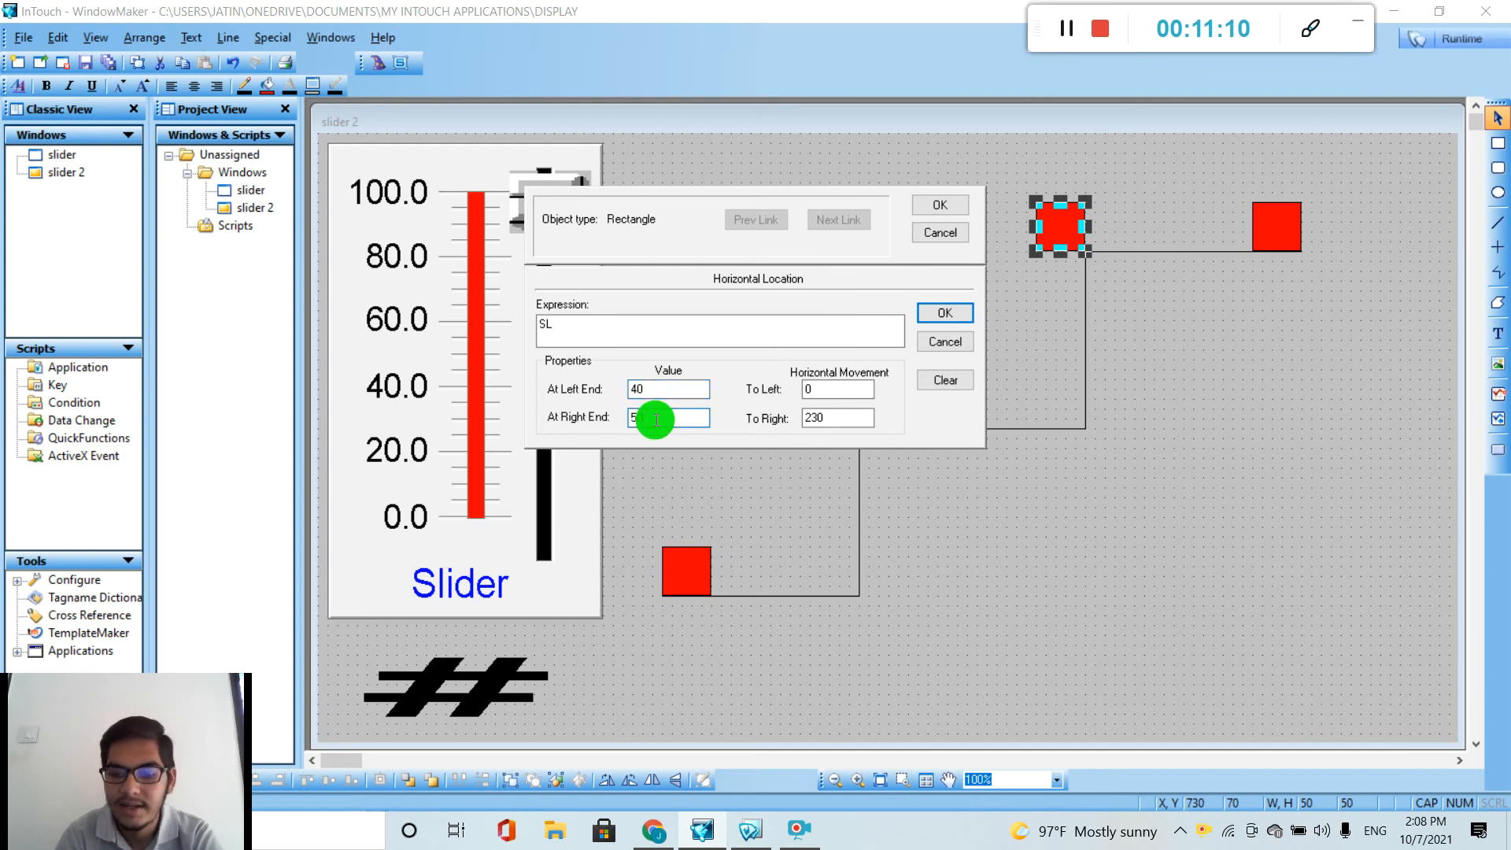
pyautogui.write('100')
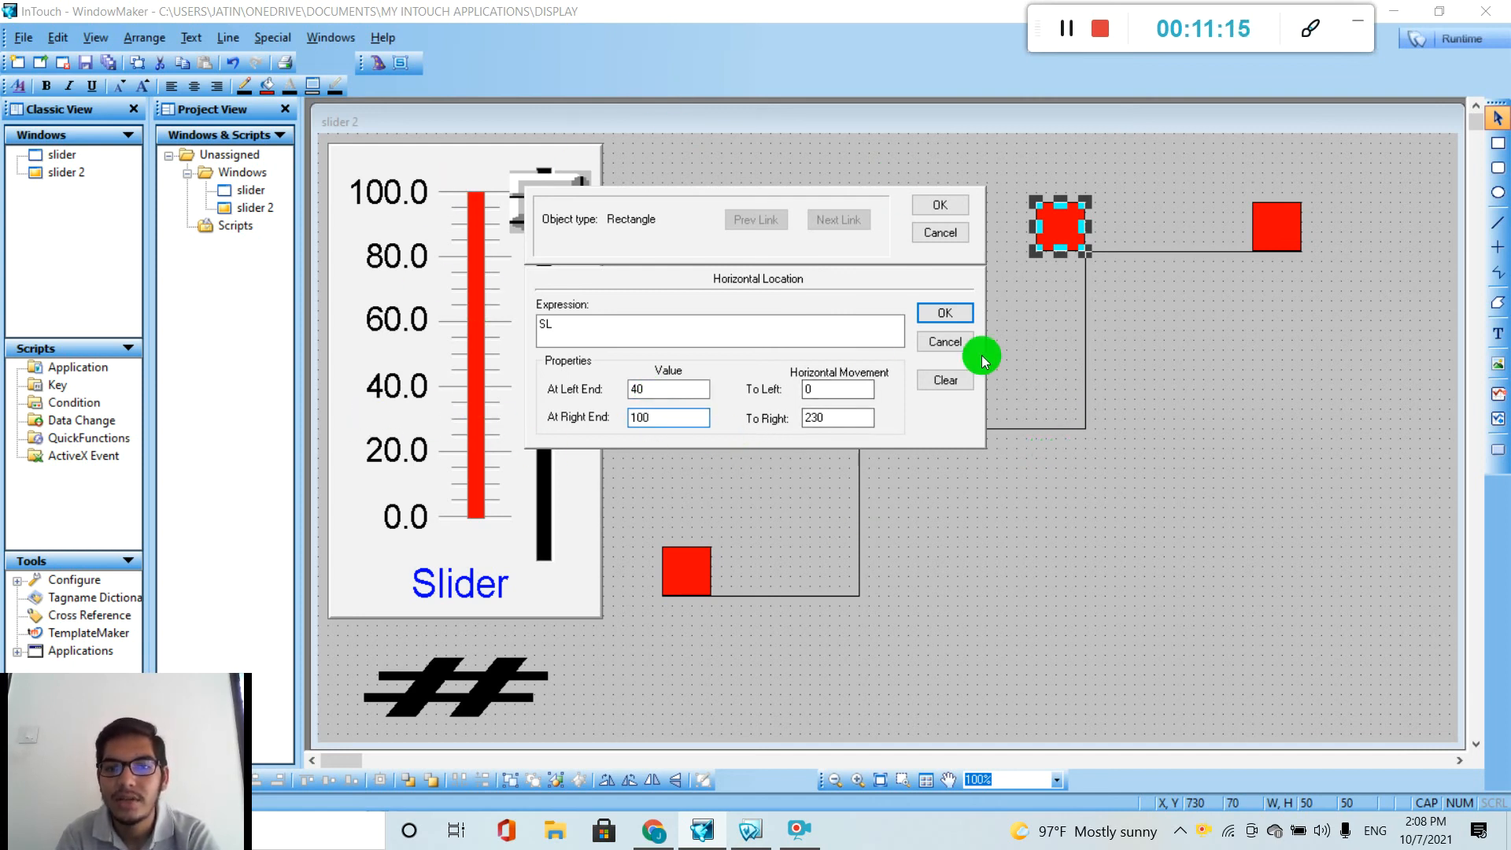
pyautogui.click(958, 310)
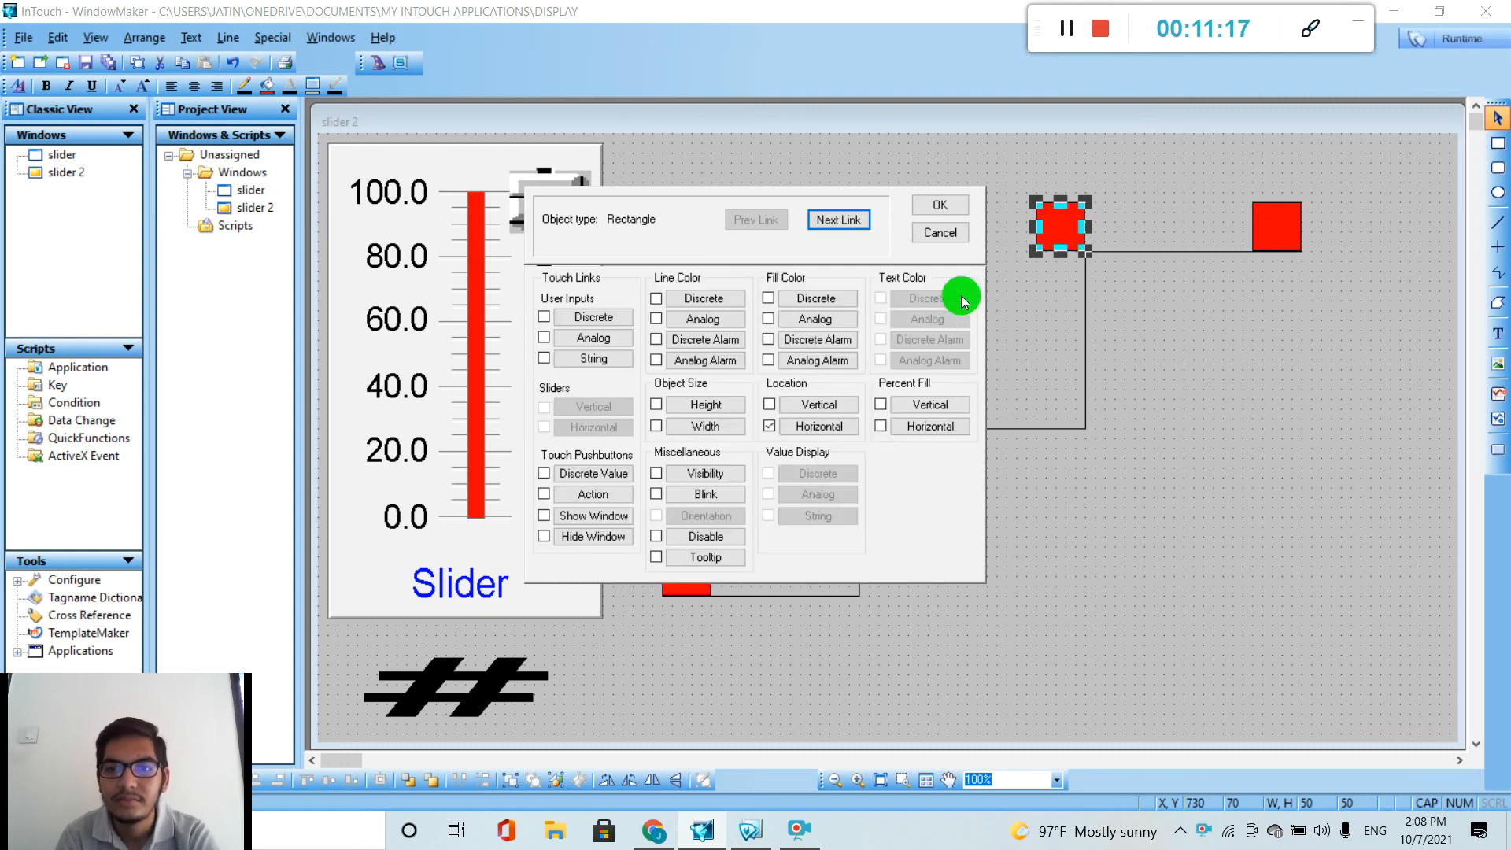
pyautogui.click(942, 201)
# Delete the reference square at the far end of the top horizontal segment
pyautogui.click(1278, 217)
pyautogui.press('Delete')
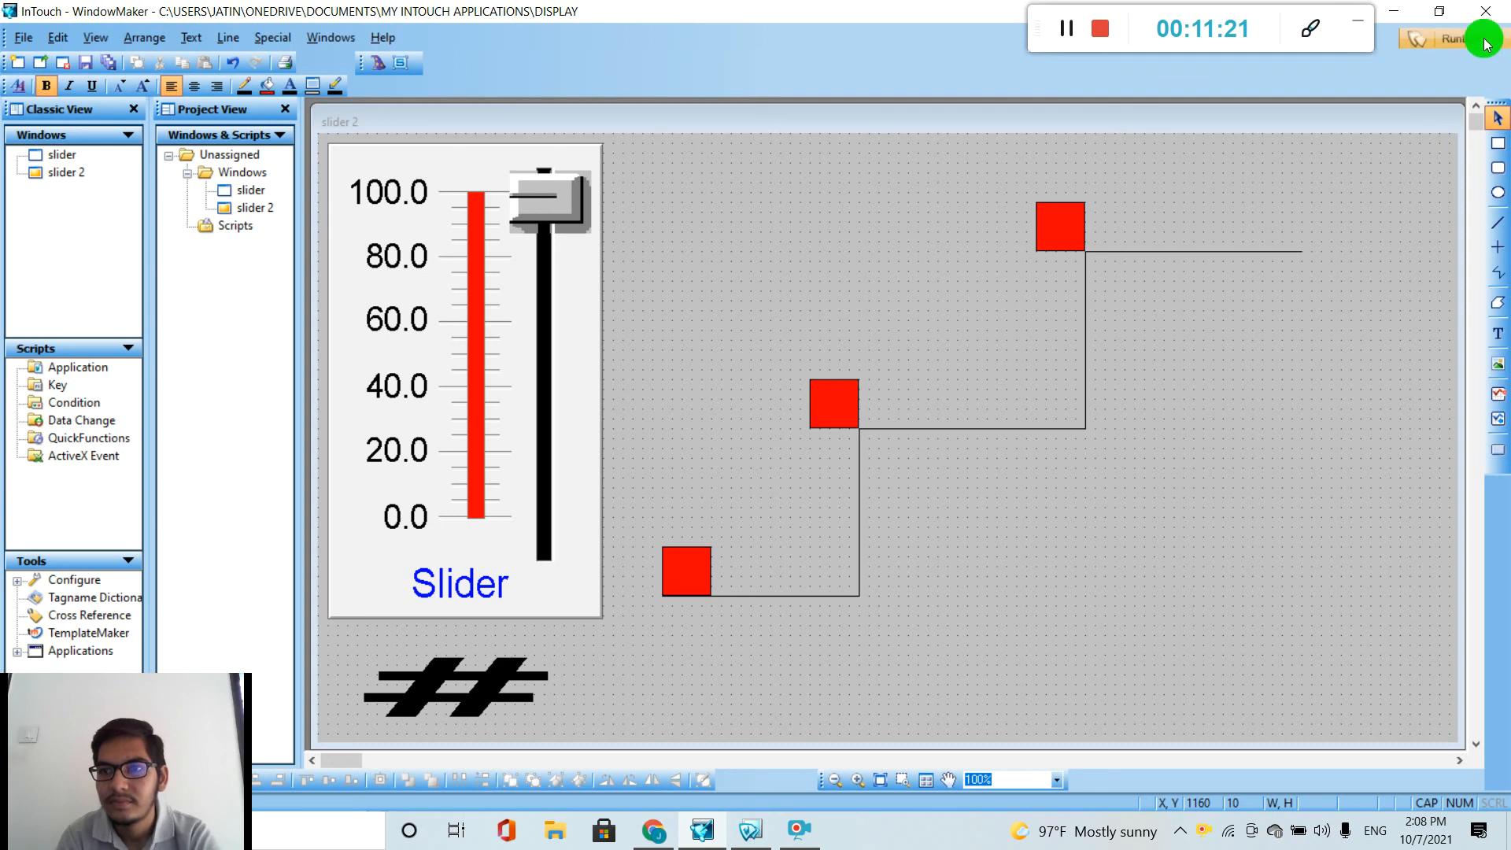
# Test the squares' movement along the staircase at runtime by lowering the slider to 11 and on to 0
pyautogui.click(1482, 40)
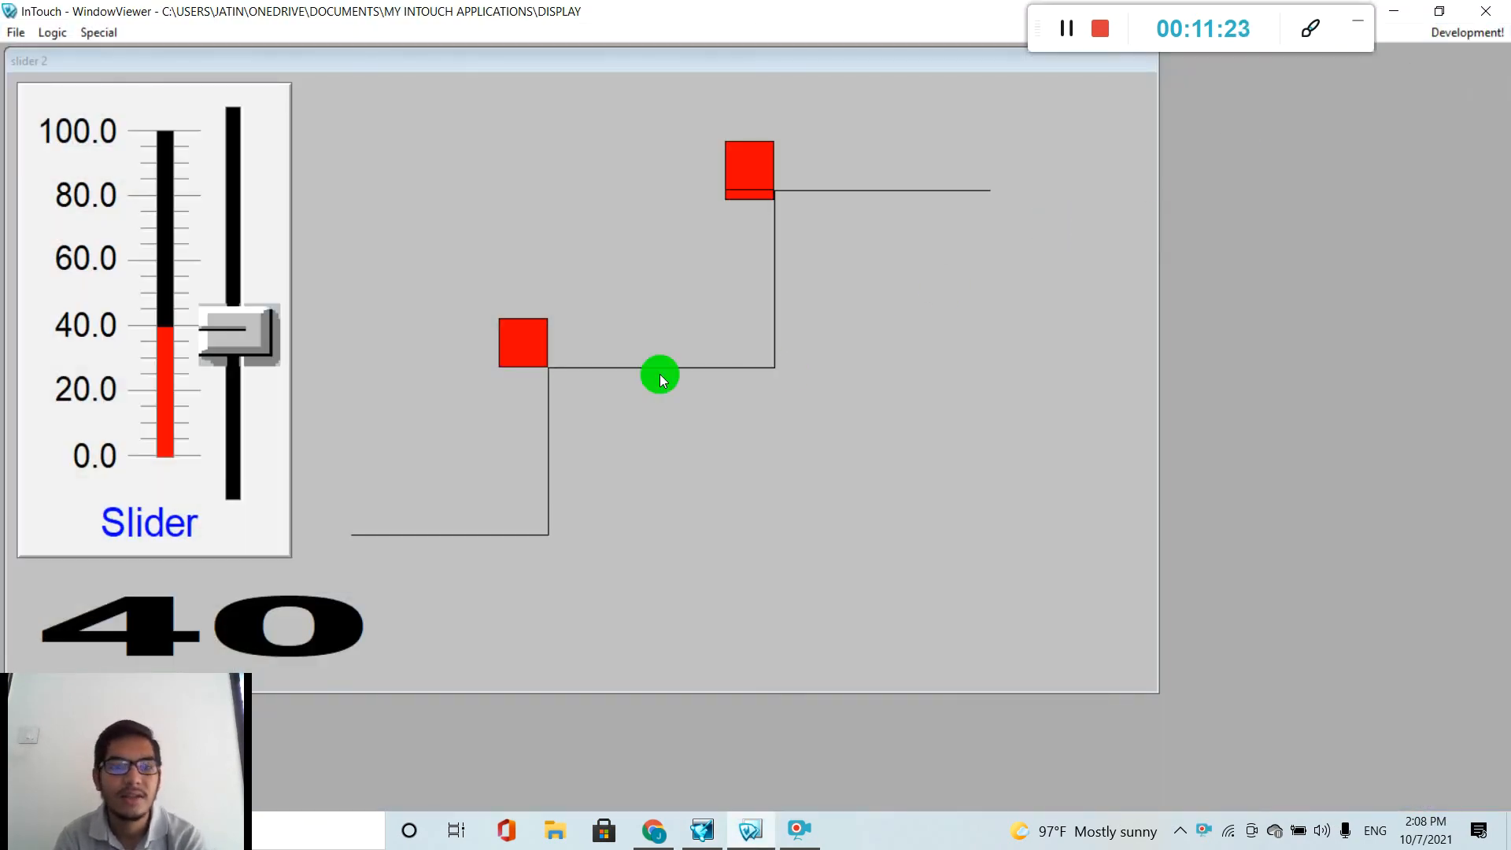
pyautogui.moveTo(254, 357); pyautogui.dragTo(236, 394)
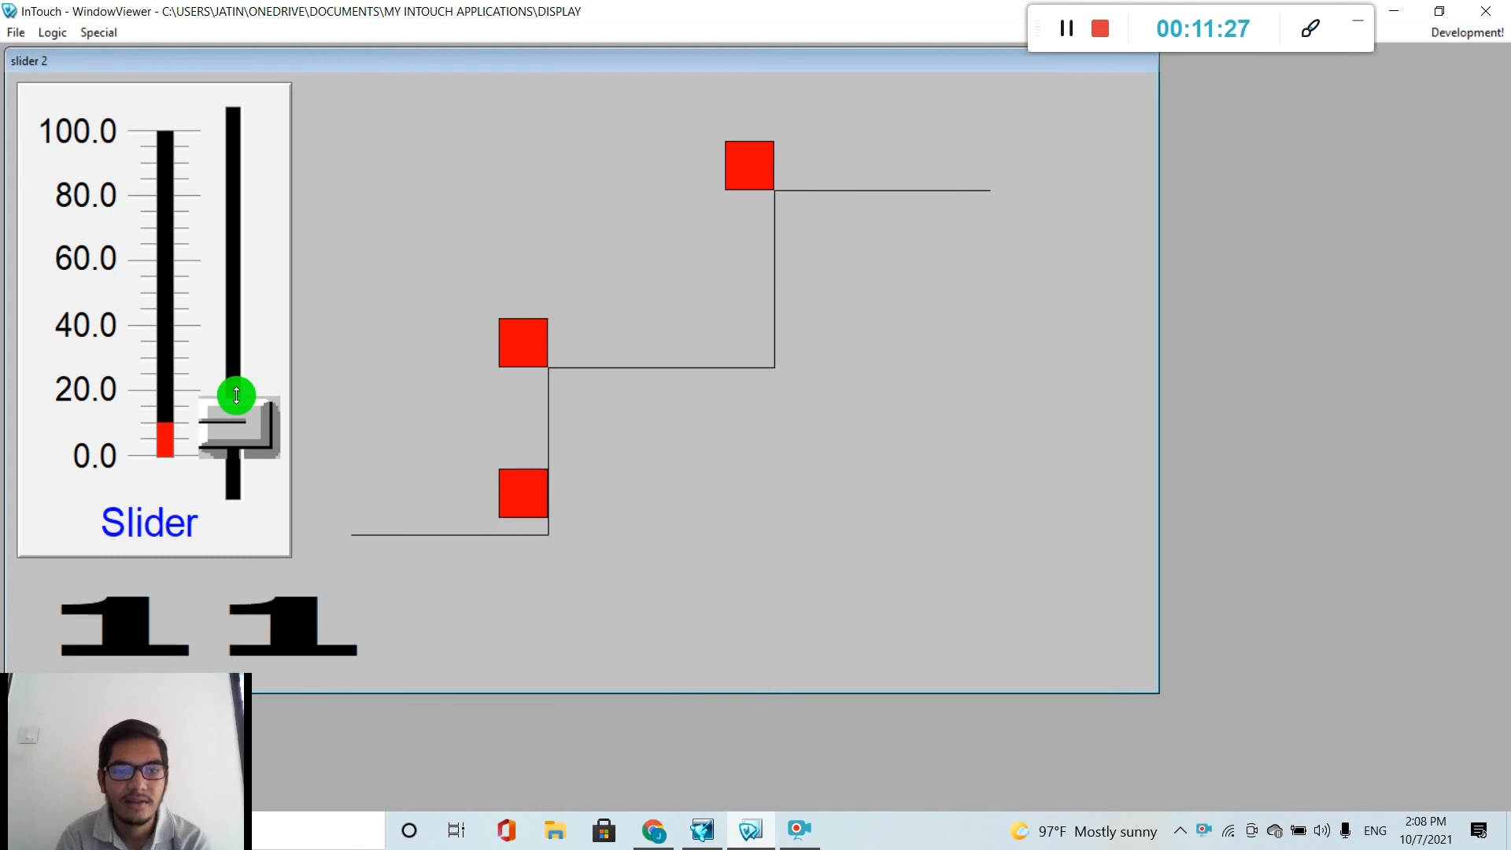
pyautogui.moveTo(236, 394); pyautogui.dragTo(259, 443)
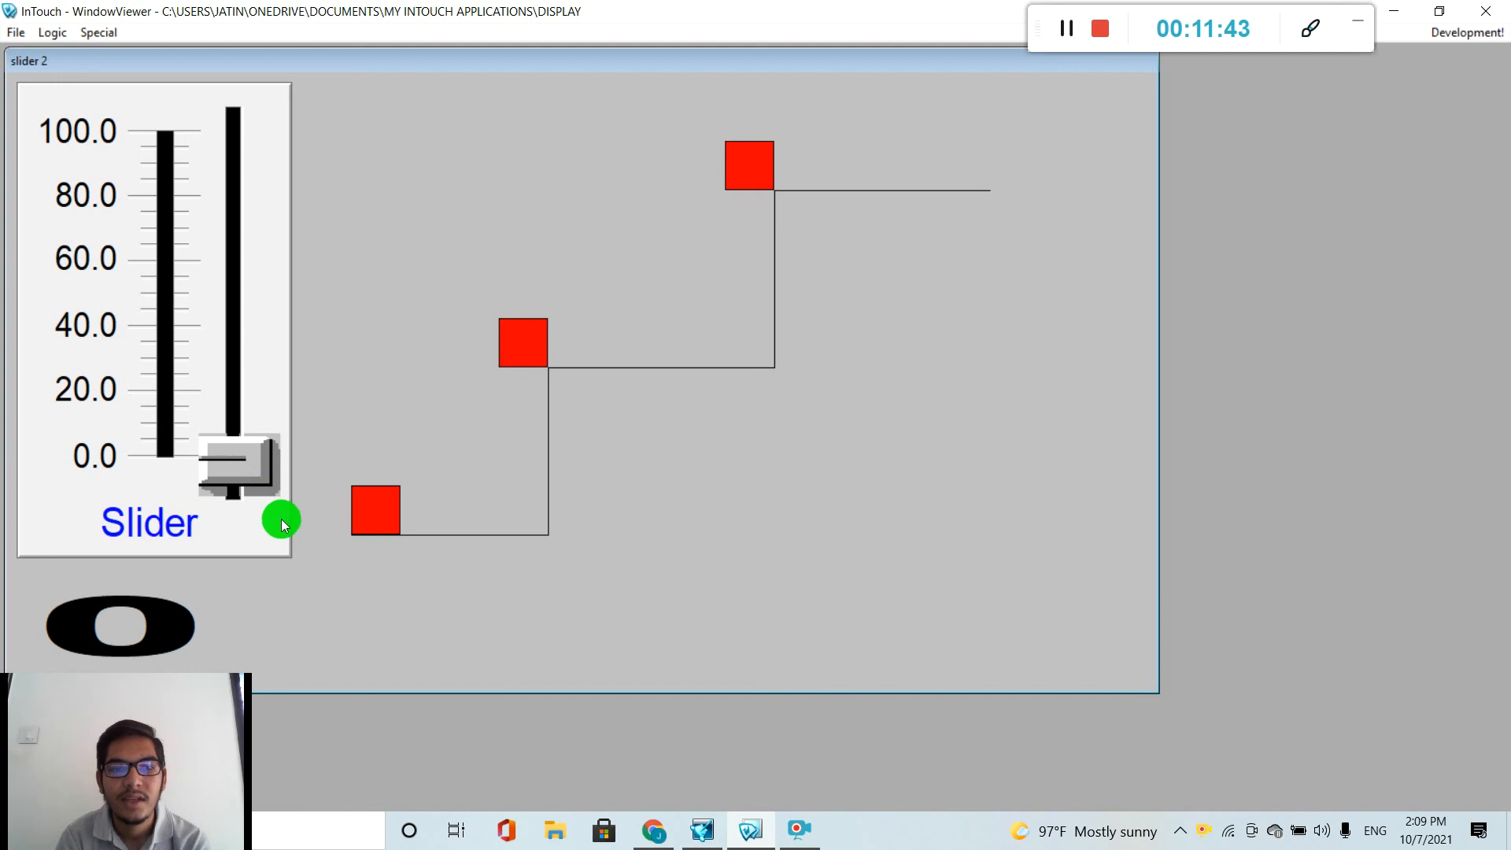
pyautogui.moveTo(217, 463); pyautogui.dragTo(253, 501)
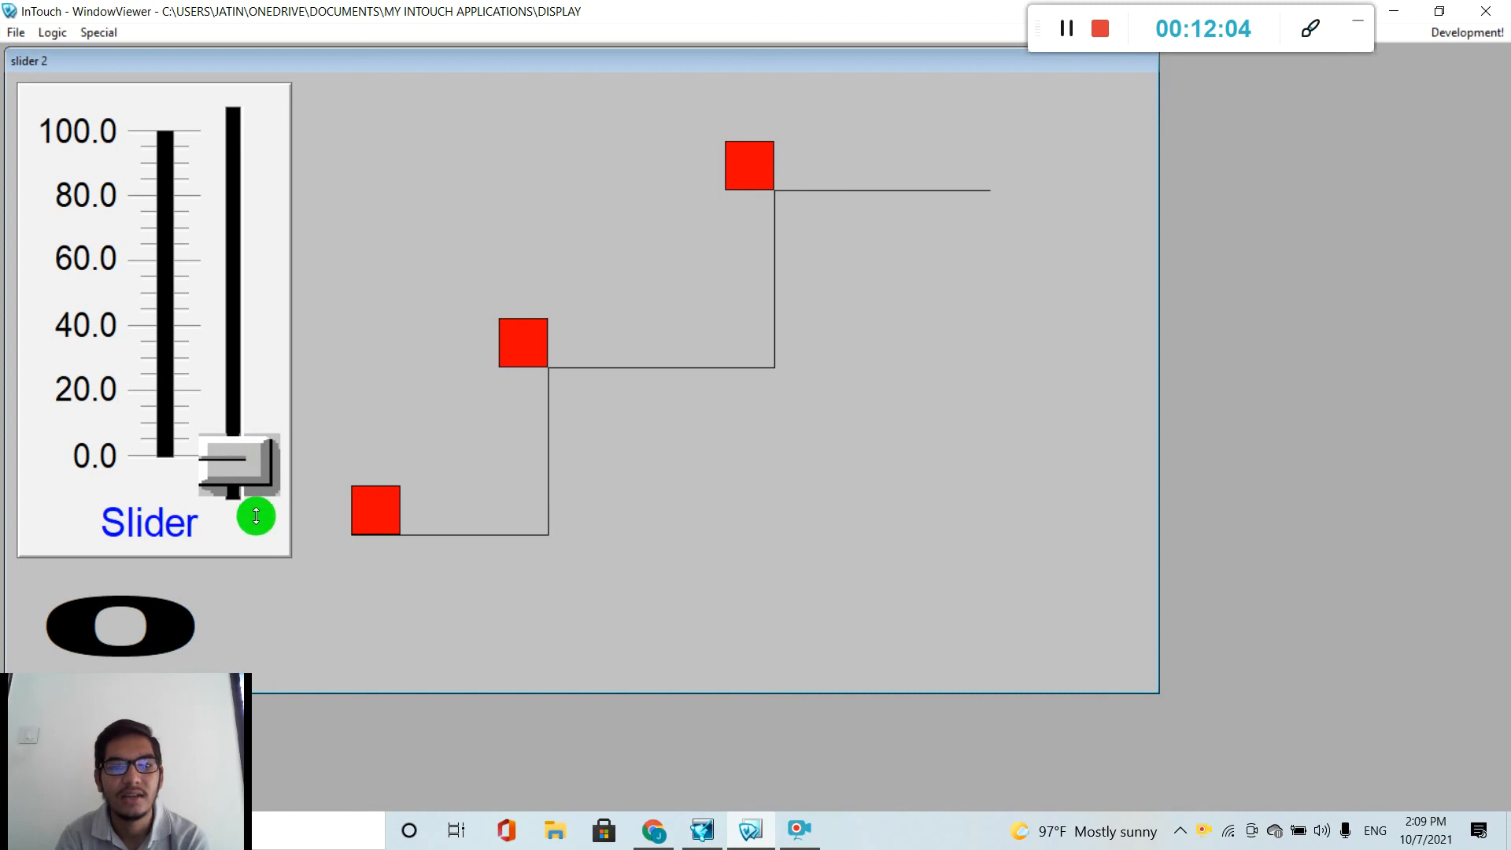